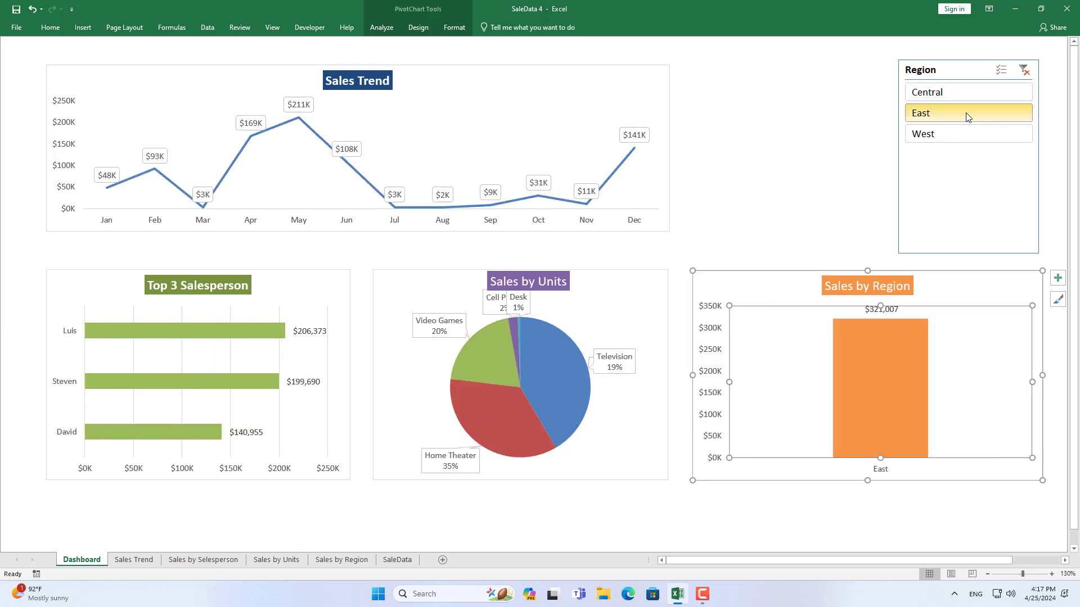
Select West, East and Central in the Region slicer using Multi-Select.
left_click(953, 137)
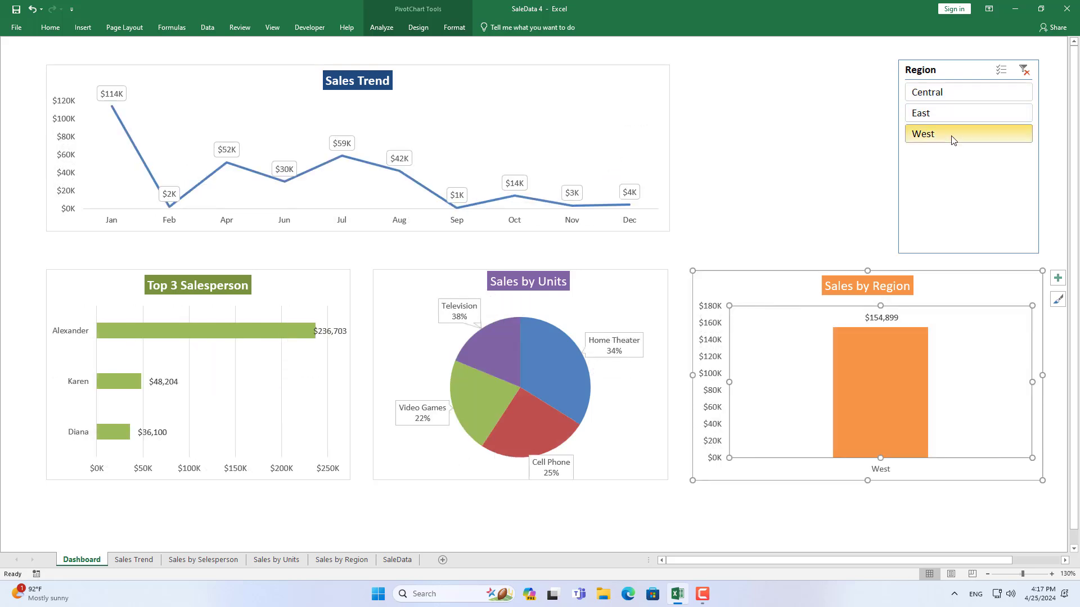
left_click(1002, 70)
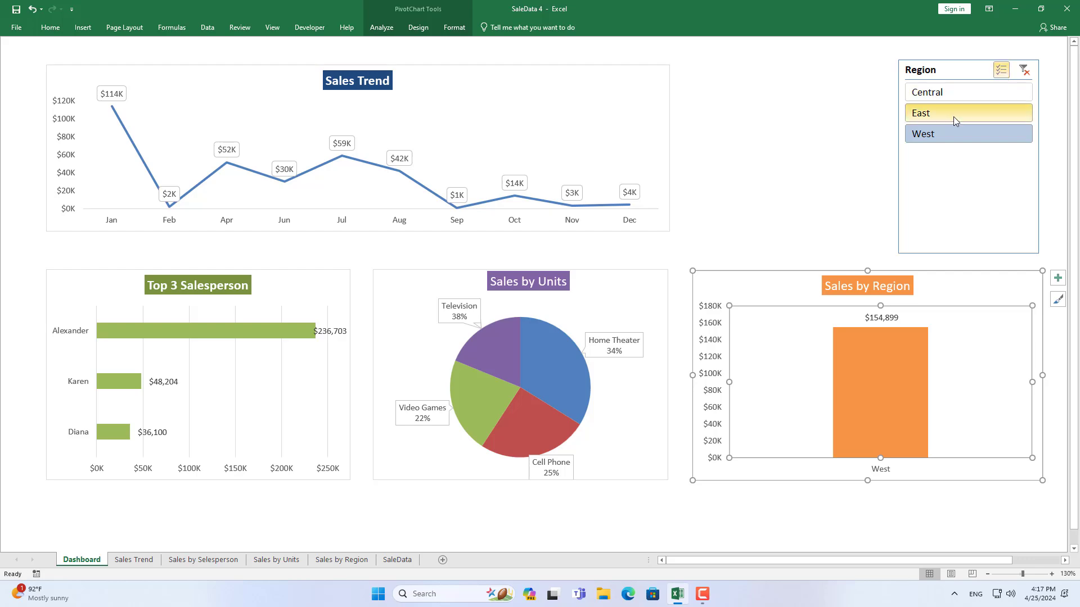
left_click(954, 114)
left_click(958, 95)
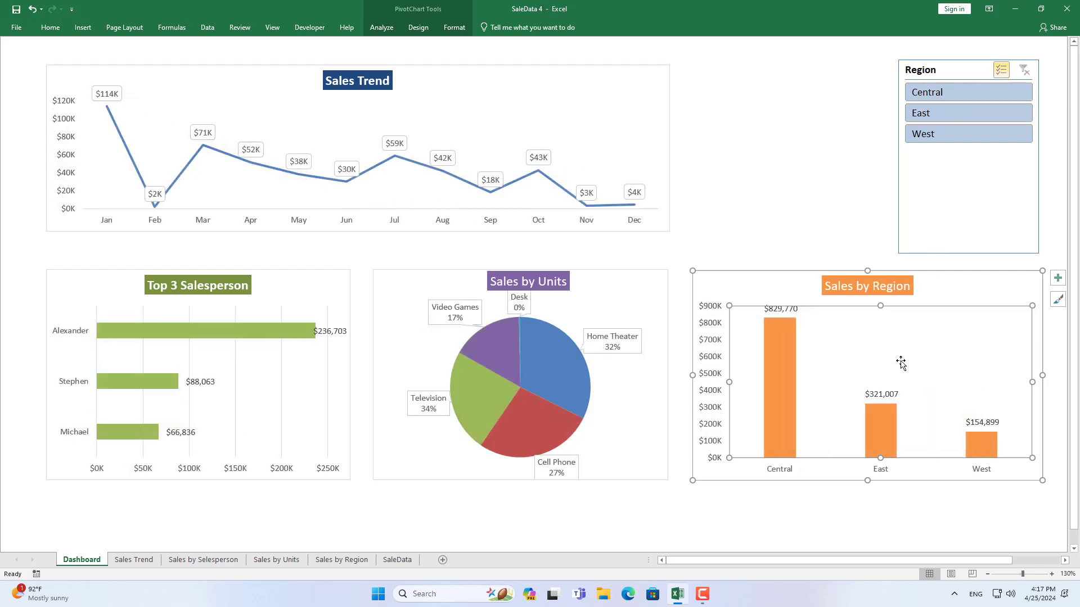
Check the Sales by Units, Top 3 Salesperson and Sales Trend charts, then select the top sales data rows.
left_click(632, 390)
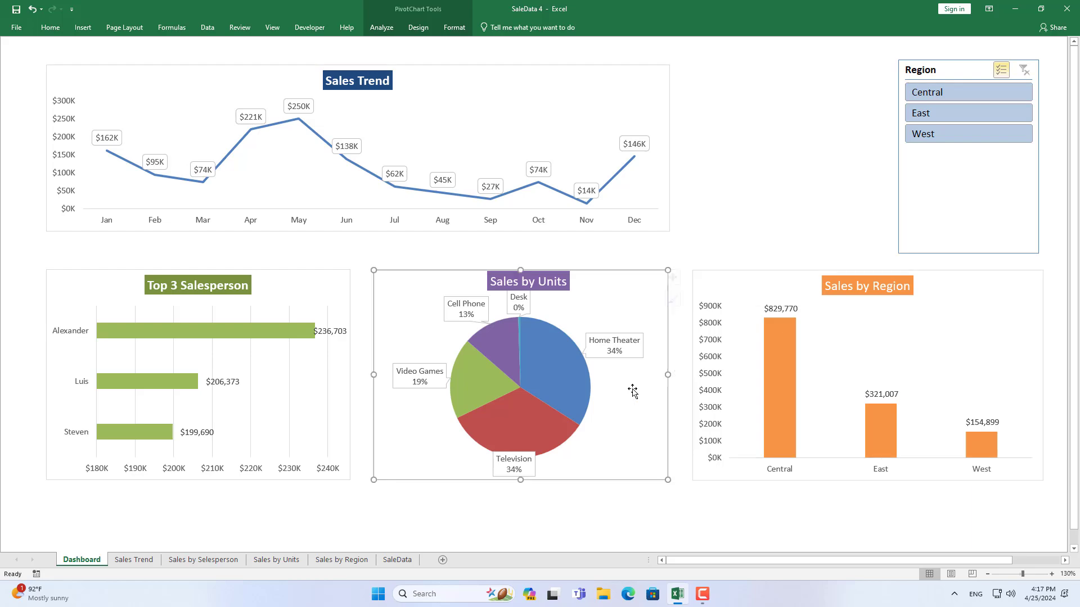
left_click(339, 386)
left_click(528, 123)
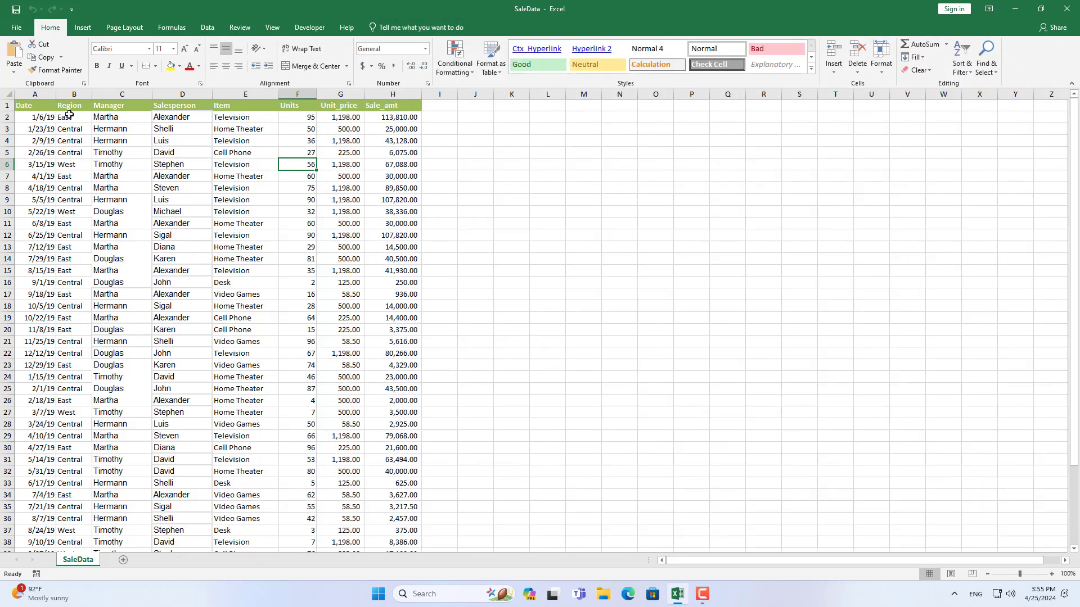
left_click_drag(37, 105, 419, 330)
Select the whole SaleData range A1:H44 and start a PivotTable from it.
left_click_drag(43, 115, 34, 308)
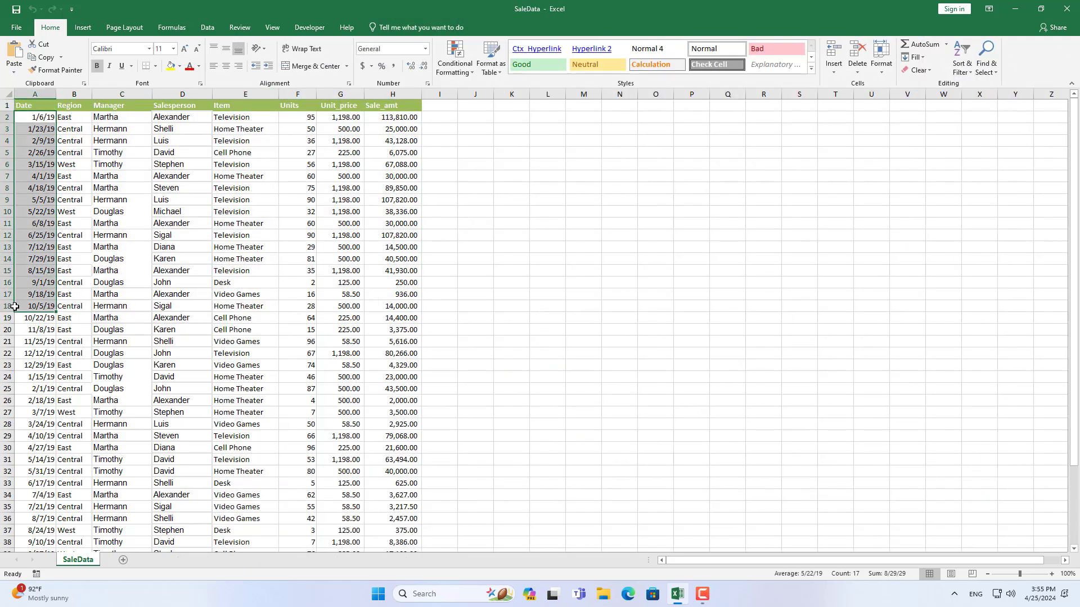
left_click(201, 222)
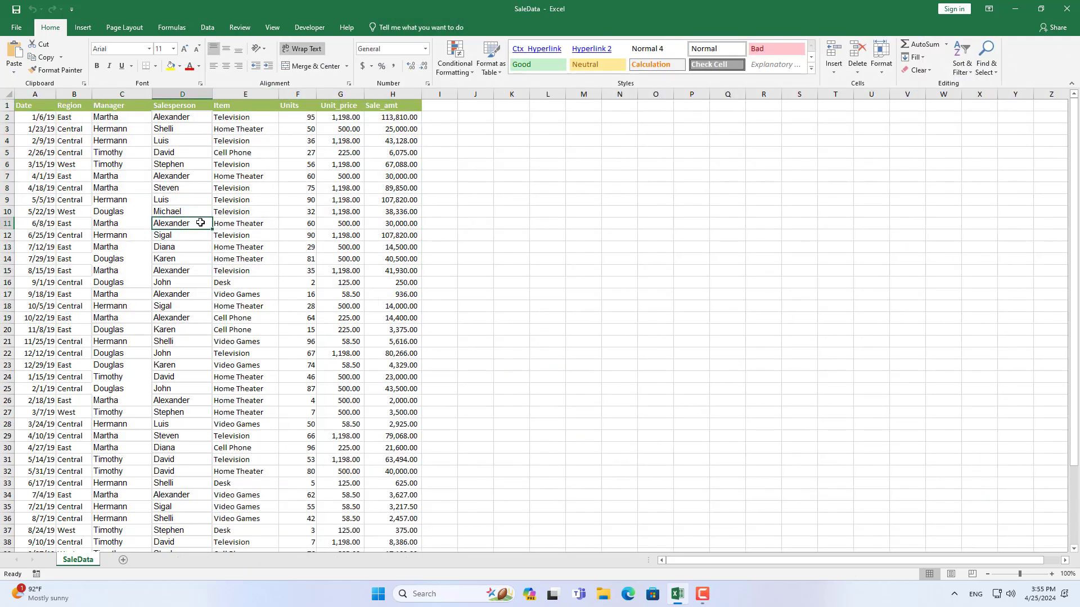
key("ctrl+a")
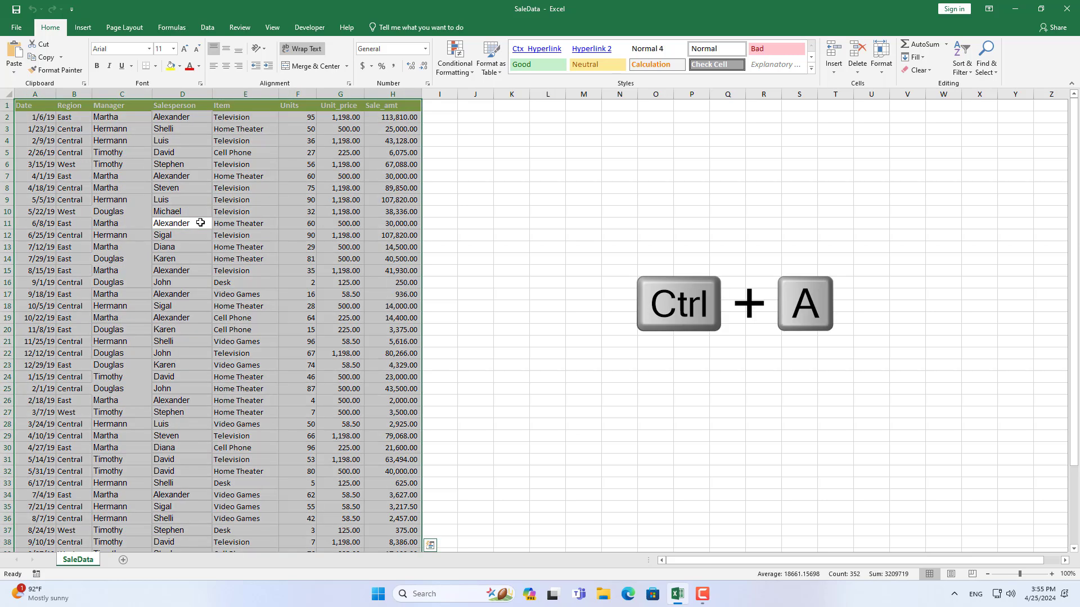
left_click(83, 27)
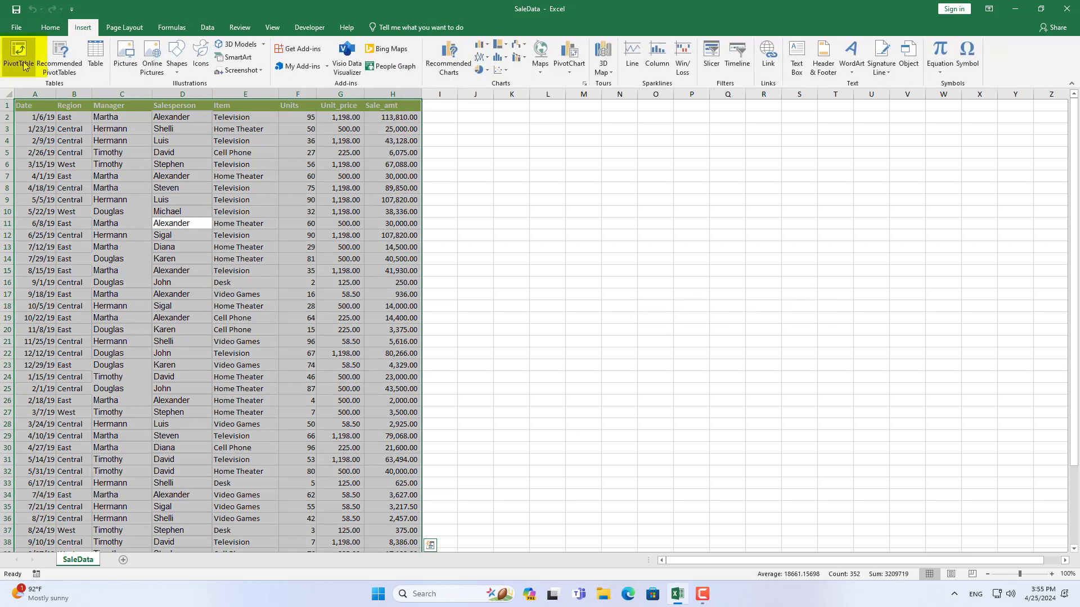
left_click(23, 65)
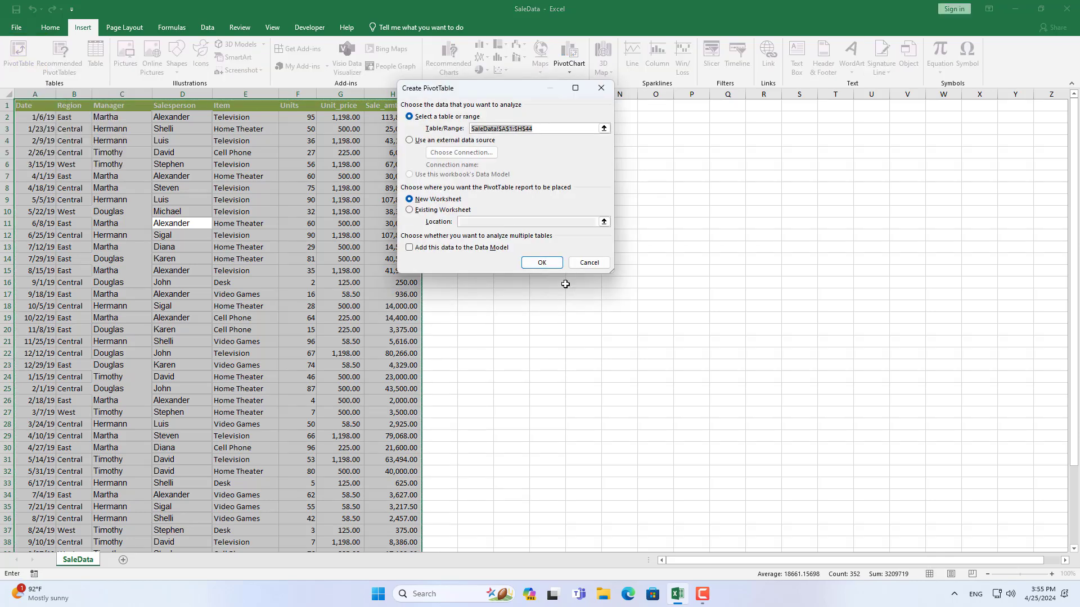
Build the pivot on a new sheet with Date in Rows, Sale_amt in Values and Region as filter.
left_click(541, 263)
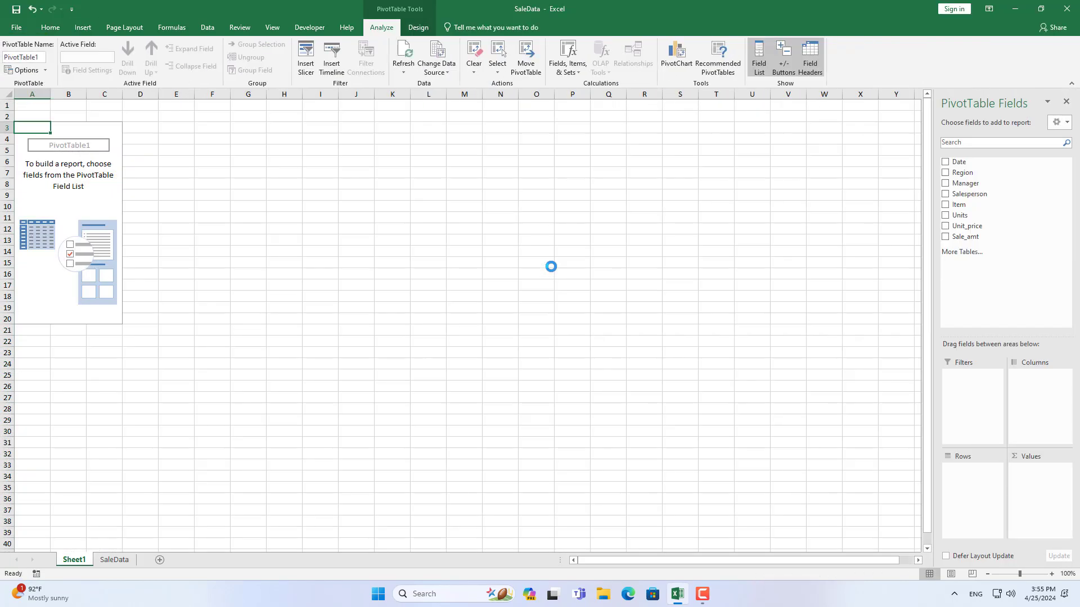
left_click_drag(933, 328, 558, 304)
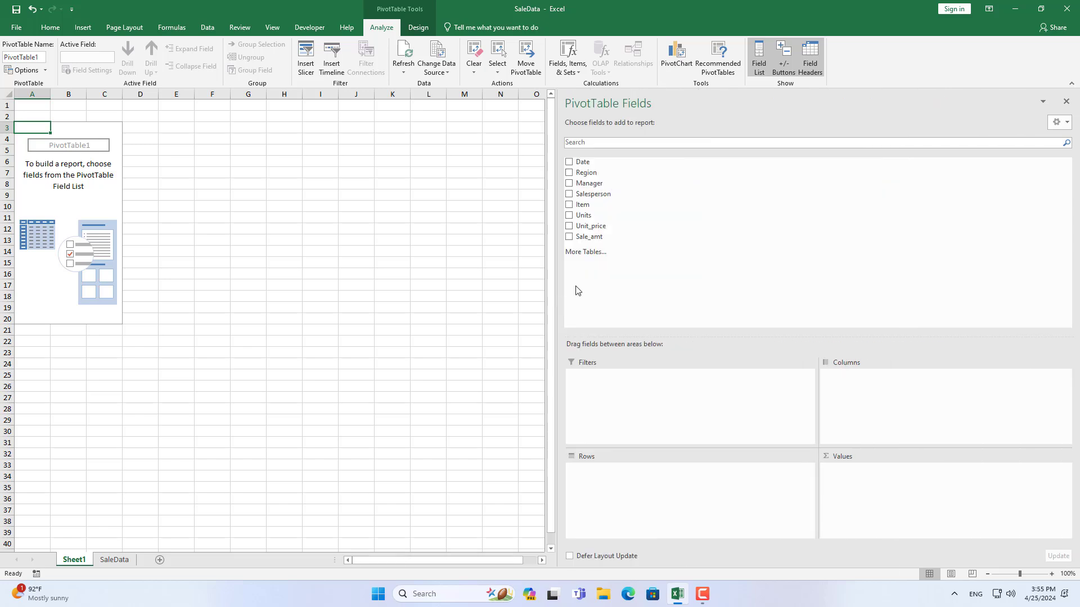
left_click_drag(582, 162, 629, 484)
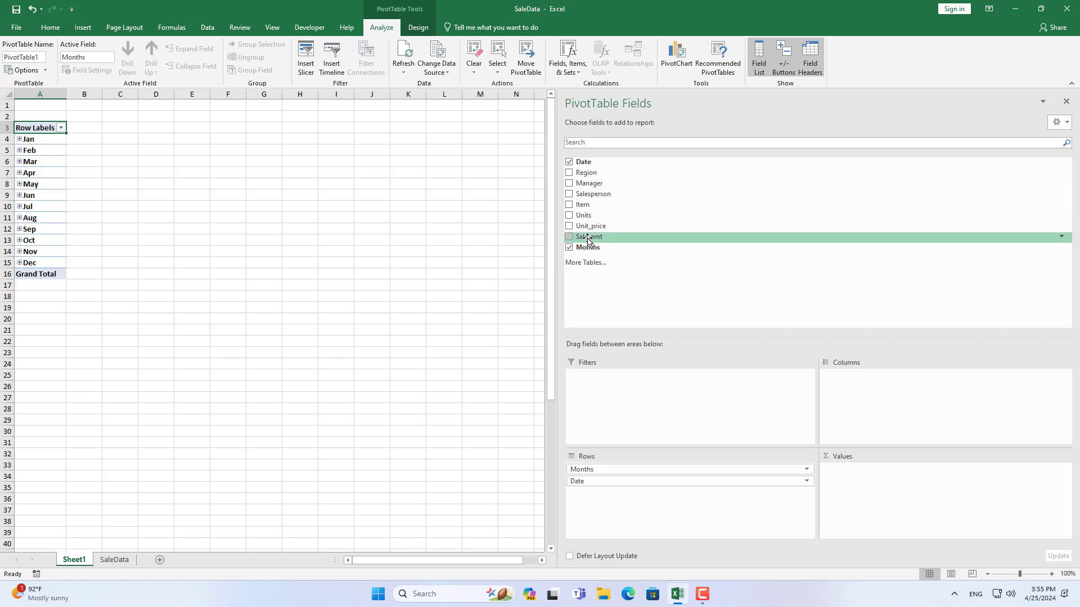
left_click_drag(587, 239, 873, 476)
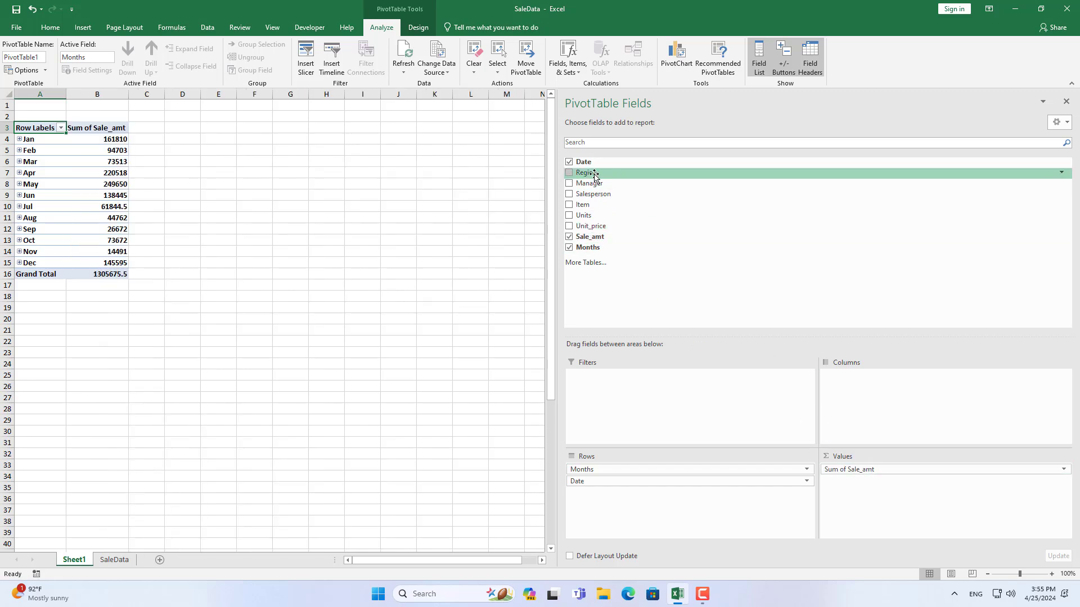
left_click_drag(596, 172, 606, 388)
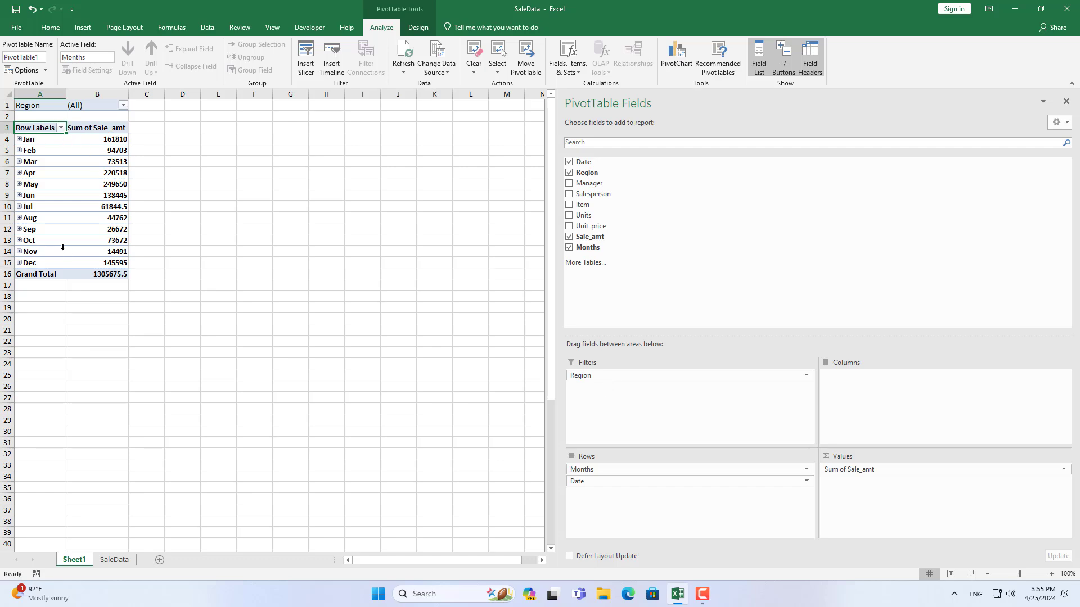
left_click(1065, 103)
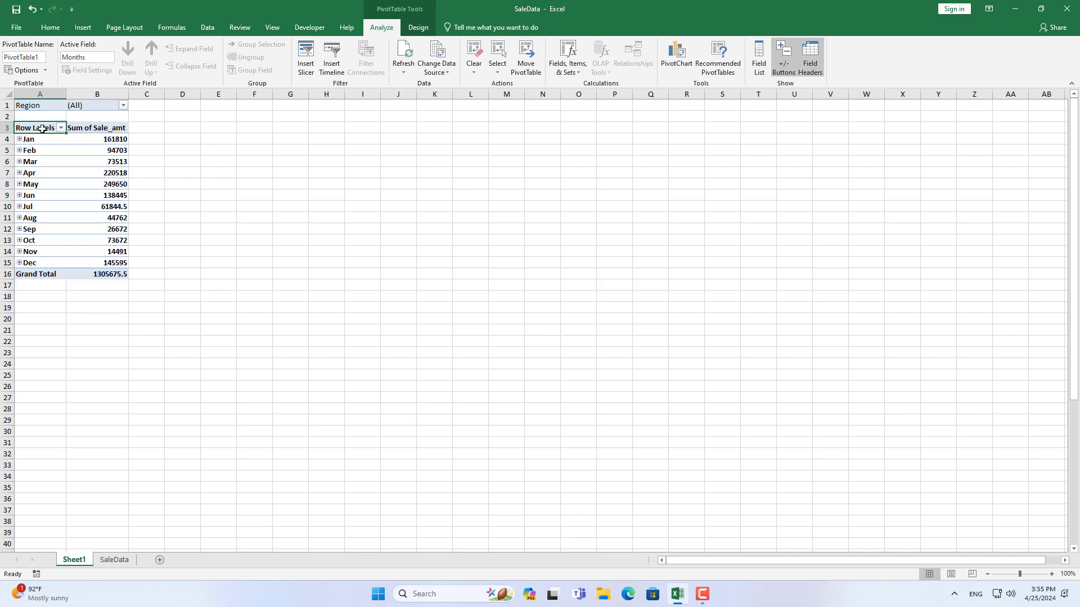
Rename the row header to Months and give the Sale_amt totals B3:B16 Accounting format.
type("Months")
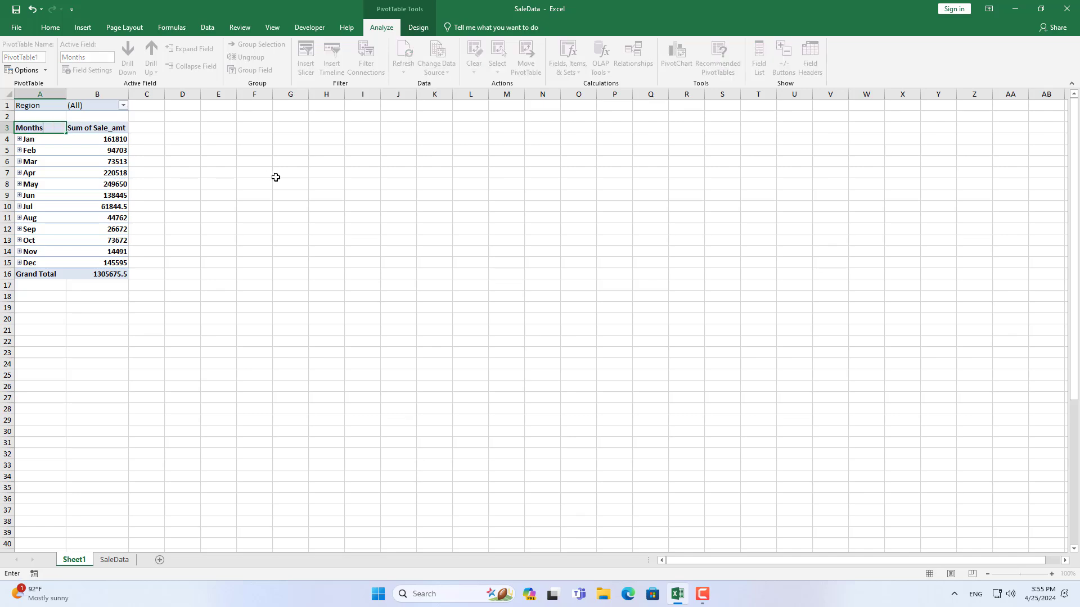
key("Return")
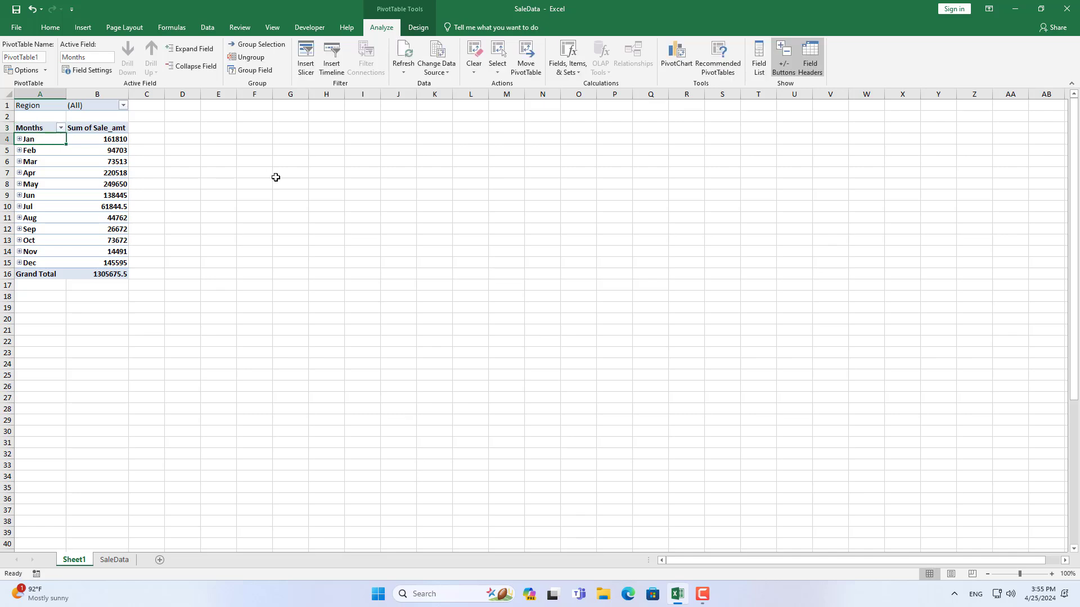
left_click(126, 128)
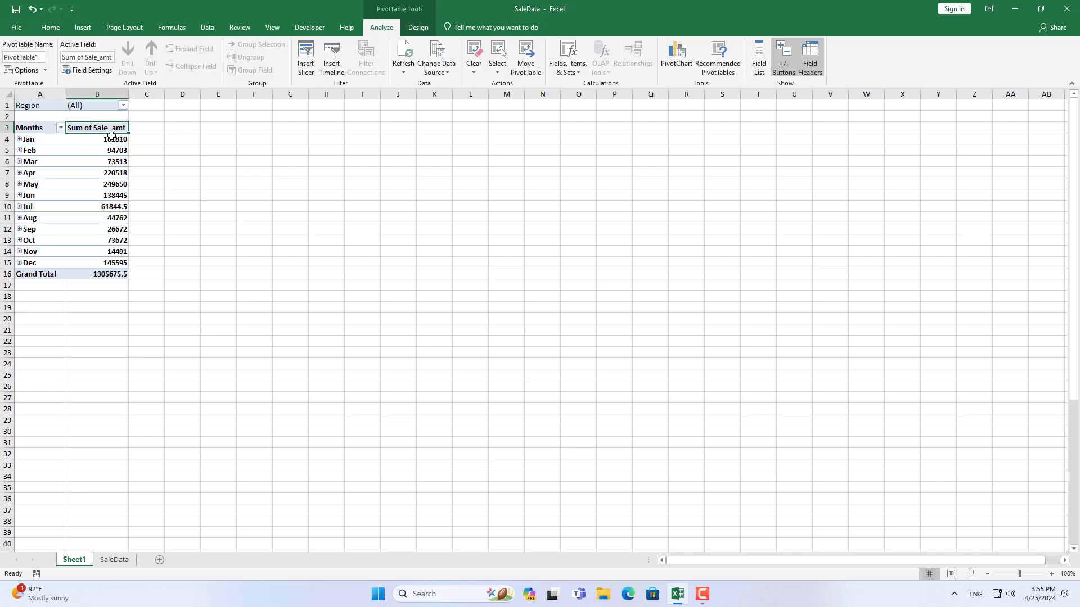
left_click_drag(113, 129, 100, 272)
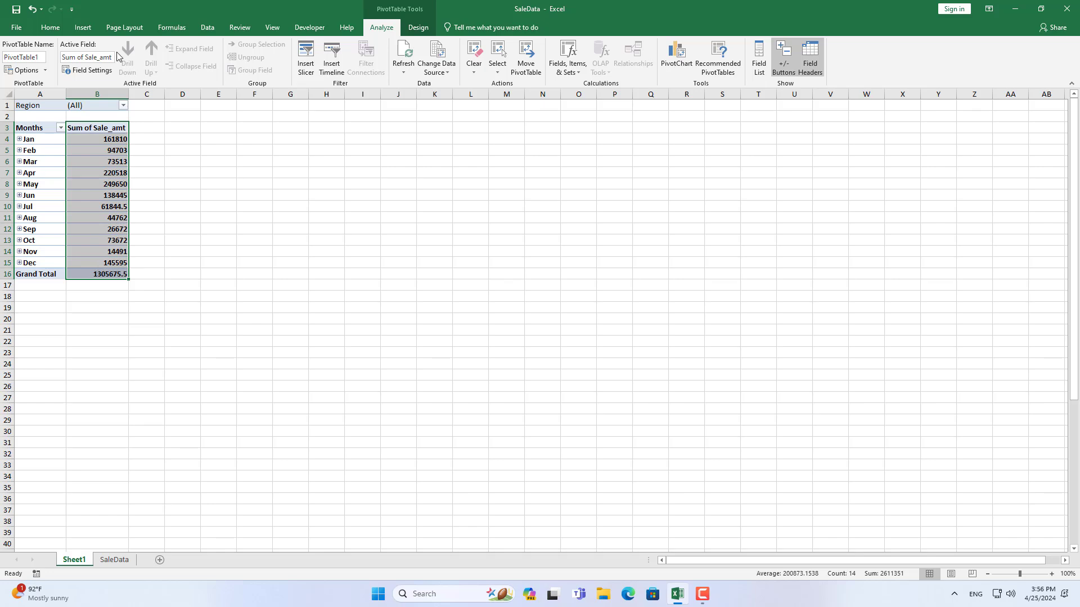
left_click(50, 27)
left_click(363, 67)
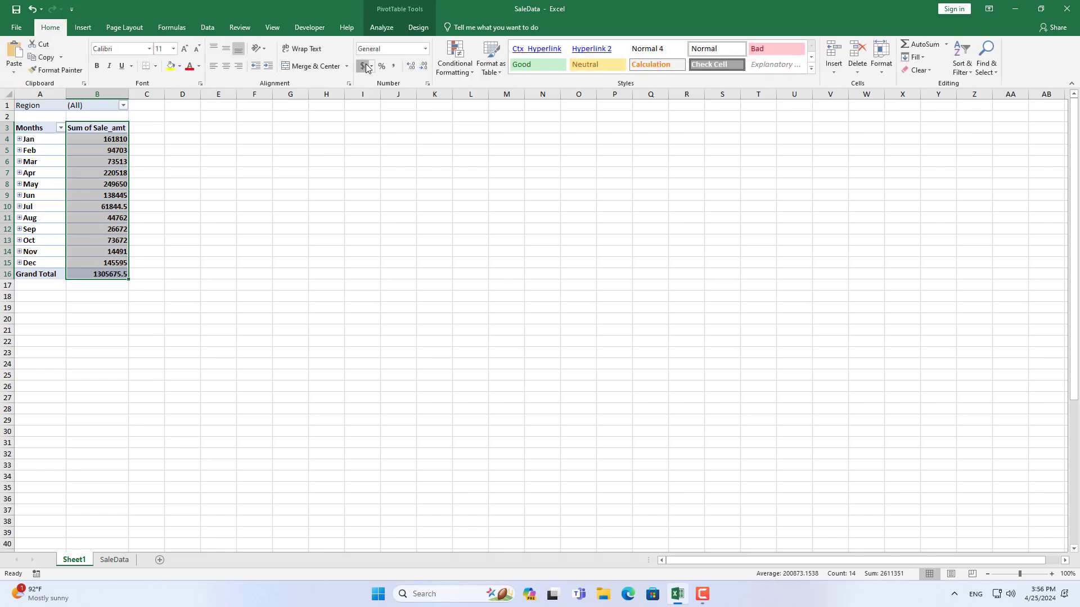
Select the pivot A3:B16 and choose a Line PivotChart in the Insert Chart dialog.
left_click(184, 127)
left_click(80, 28)
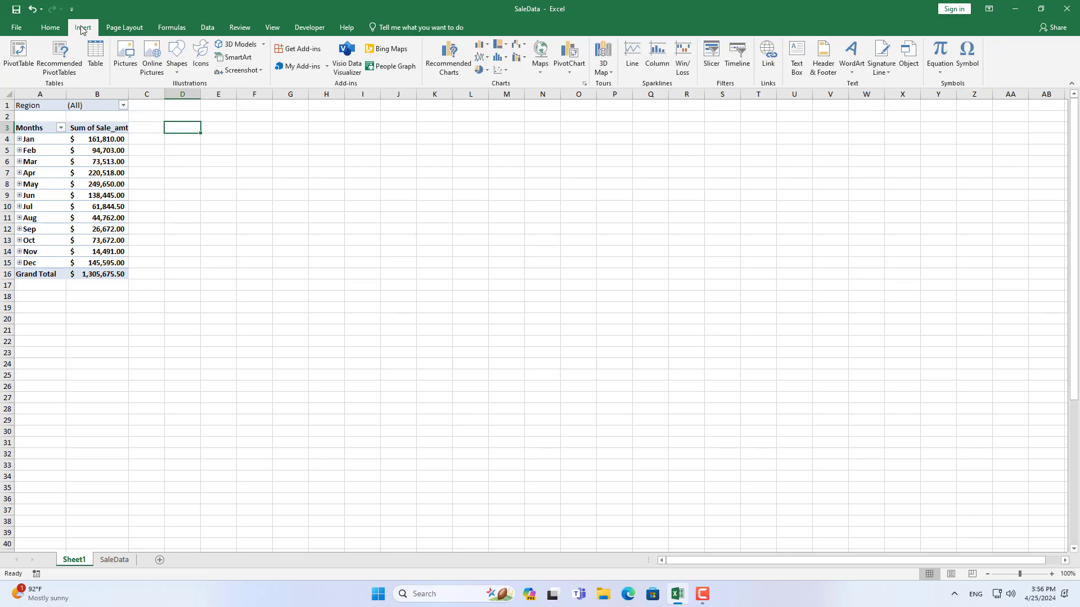
left_click_drag(32, 128, 103, 275)
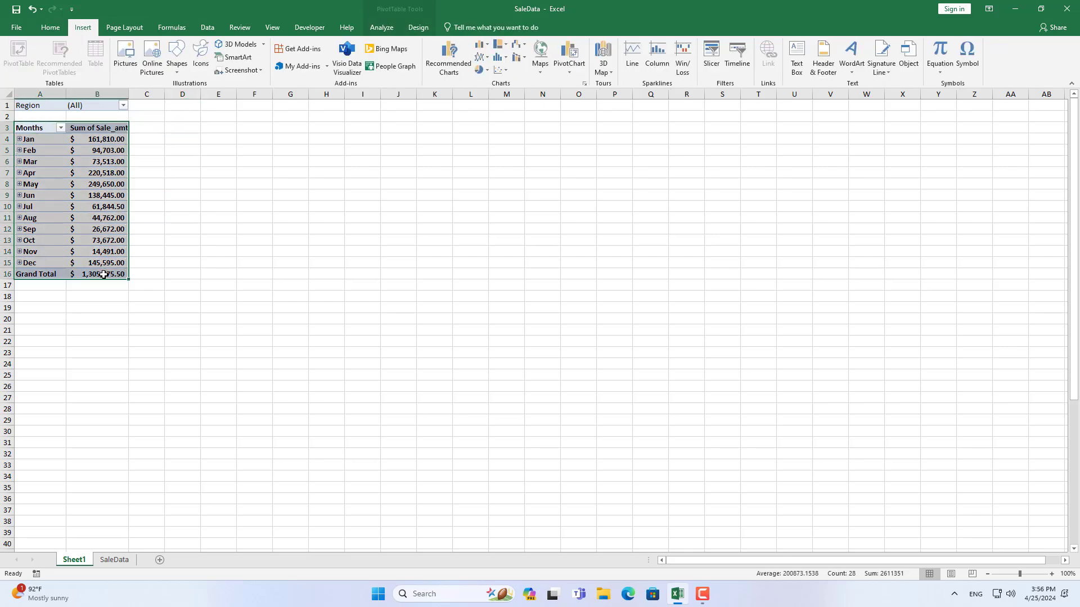
left_click(570, 67)
left_click(595, 87)
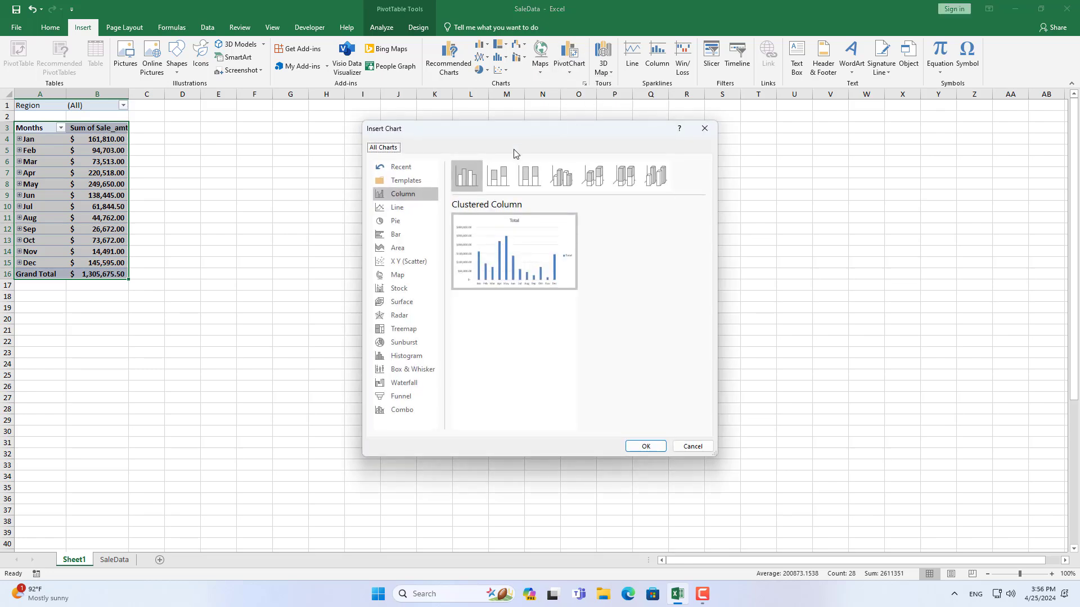
left_click(407, 207)
Insert the line pivot chart, move it beside the pivot table and widen it.
mouse_move(512, 257)
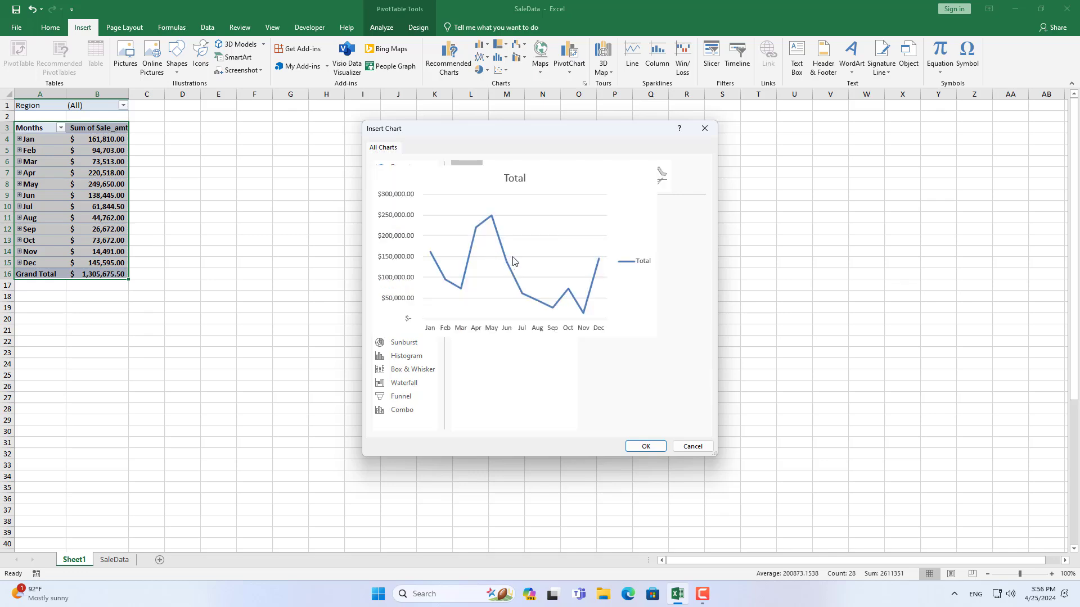
left_click(636, 447)
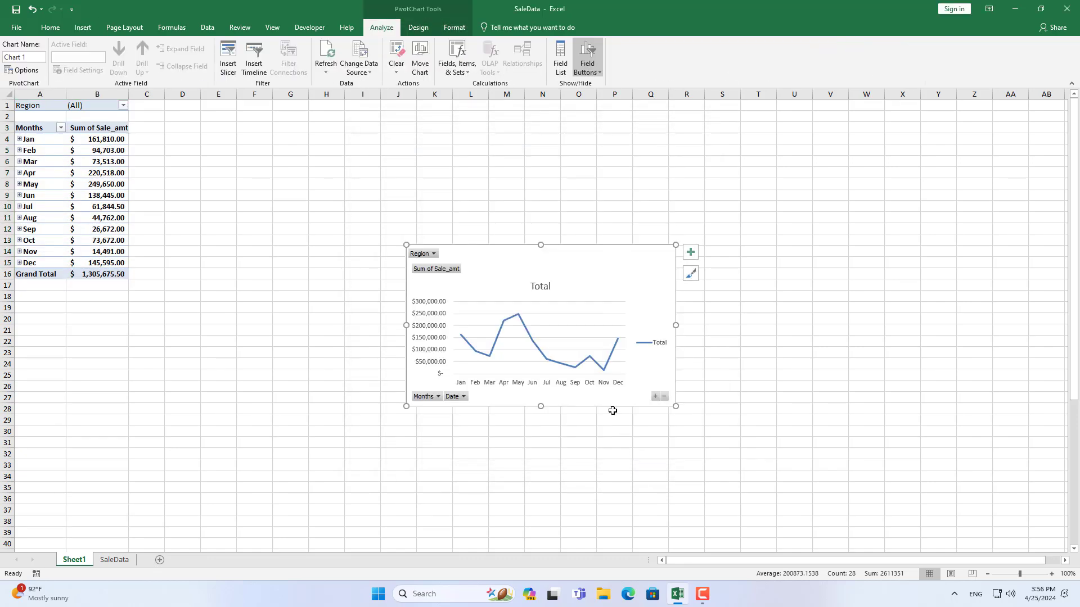
left_click_drag(576, 287, 336, 163)
left_click_drag(435, 203, 658, 204)
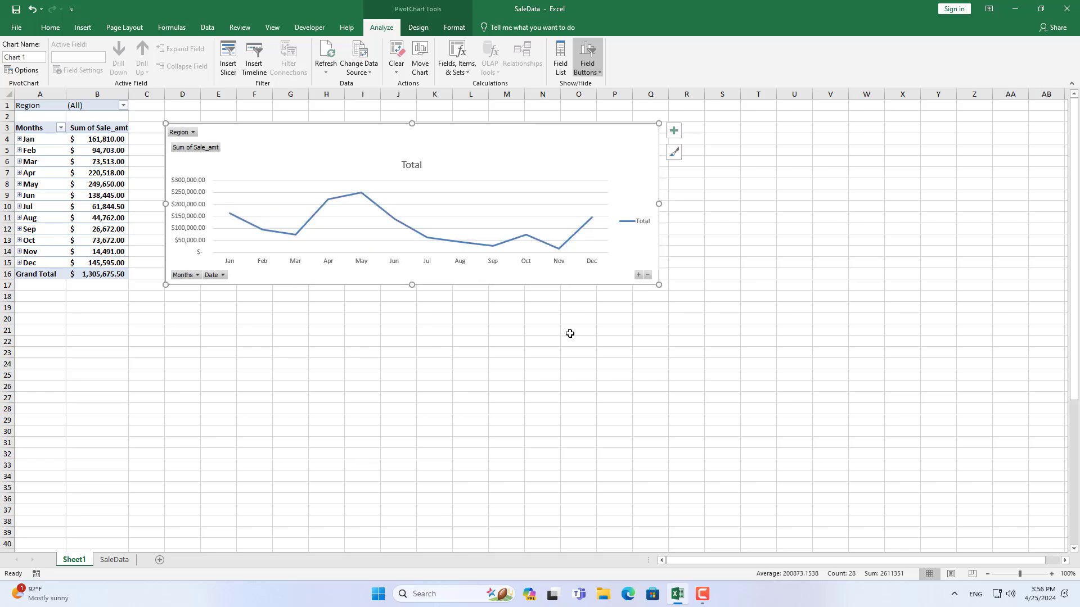
Hide all field buttons on the chart, including Region, Months and Sum of Sale_amt.
left_click(596, 71)
left_click(624, 85)
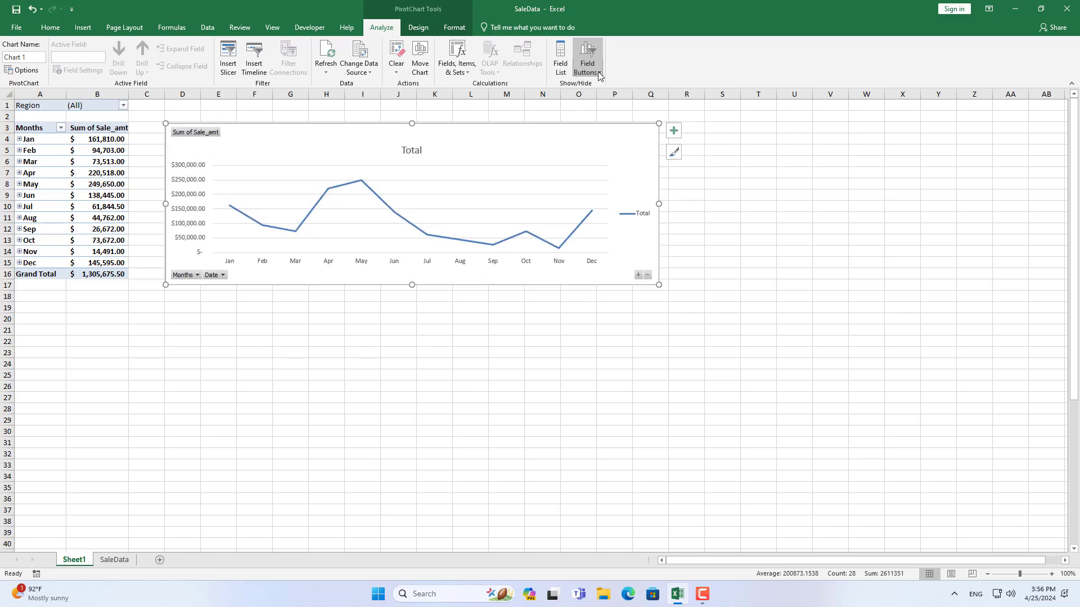
left_click(588, 62)
left_click(602, 99)
left_click(588, 62)
left_click(601, 112)
left_click(587, 62)
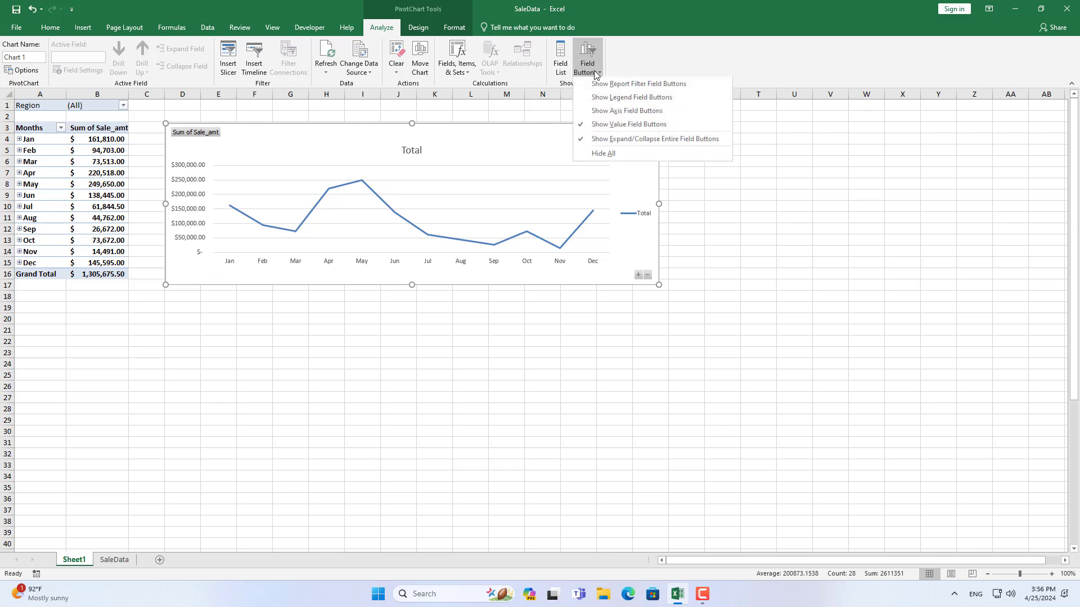
left_click(601, 124)
left_click(587, 62)
left_click(601, 139)
Delete the chart legend and retitle the chart 'Sales Trend'.
left_click(639, 219)
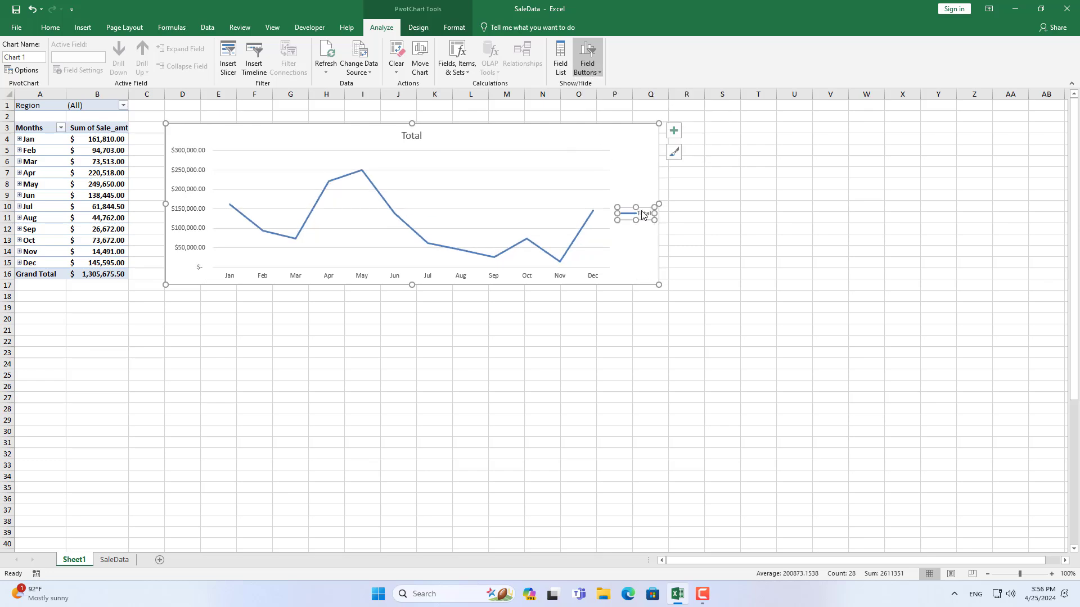
right_click(642, 214)
left_click(666, 218)
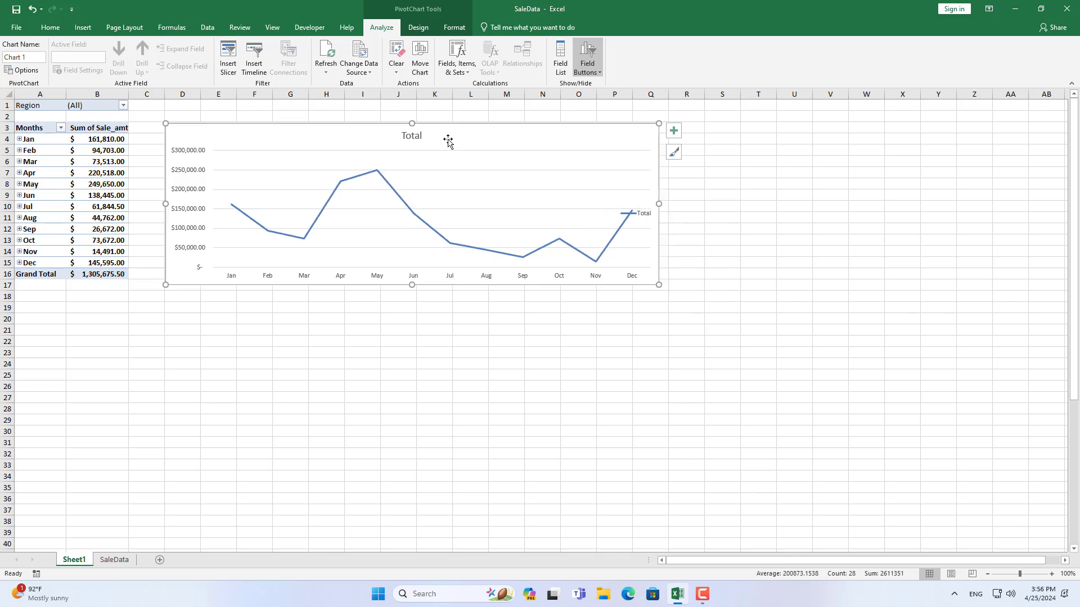
left_click(414, 135)
type("Sales Trend")
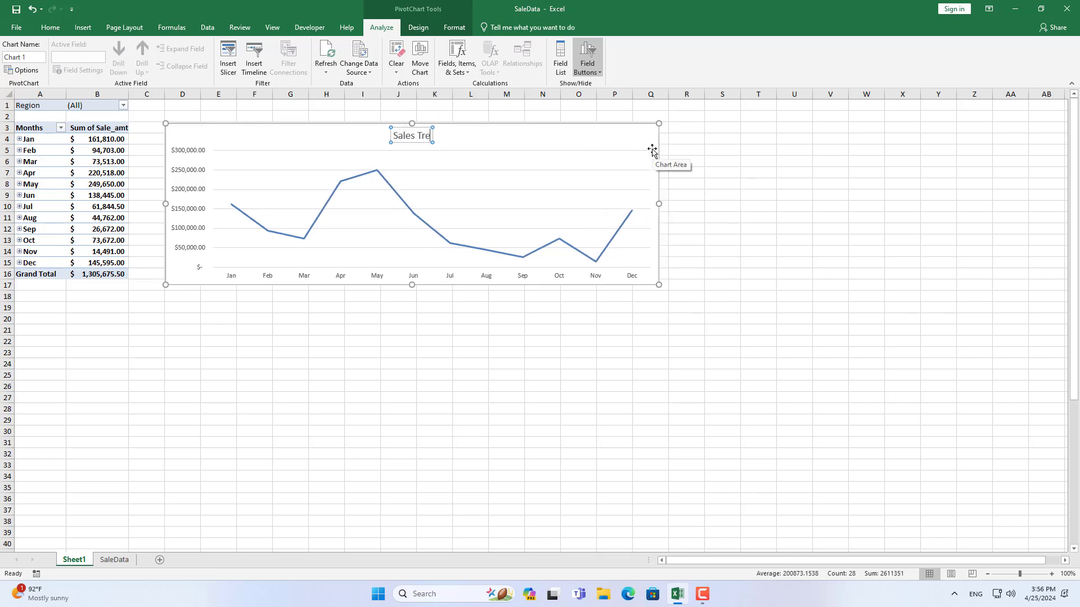
Add data labels to every point on the Sales Trend line.
left_click(376, 176)
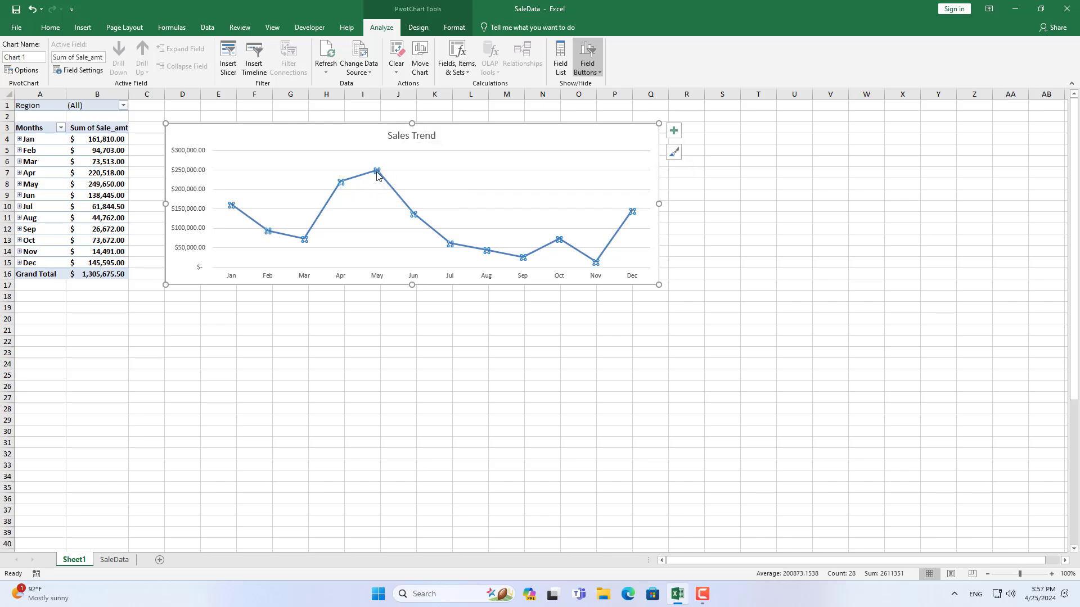
right_click(377, 176)
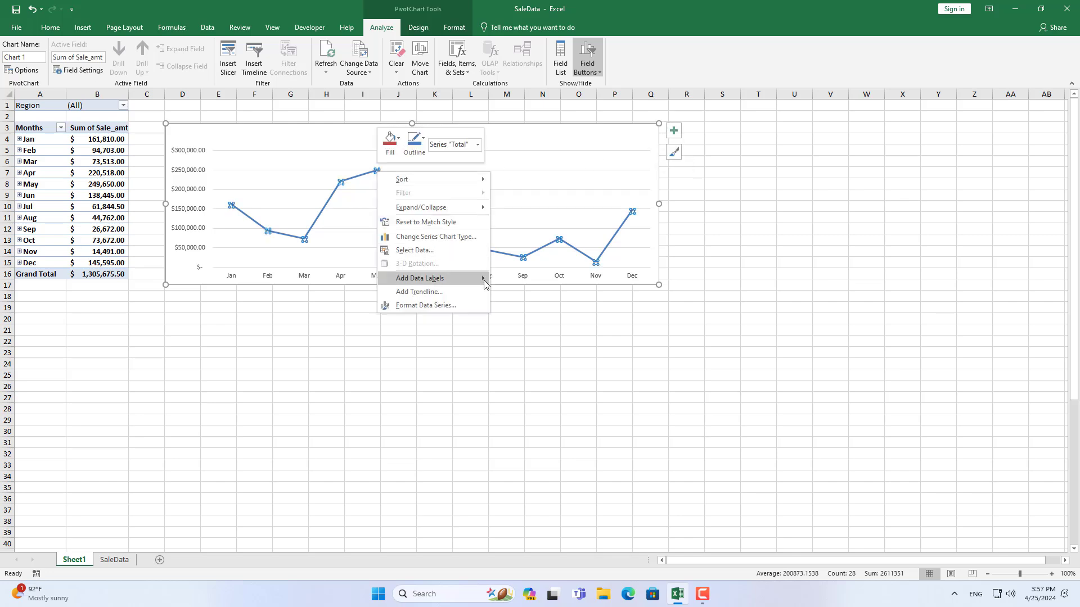
mouse_move(485, 284)
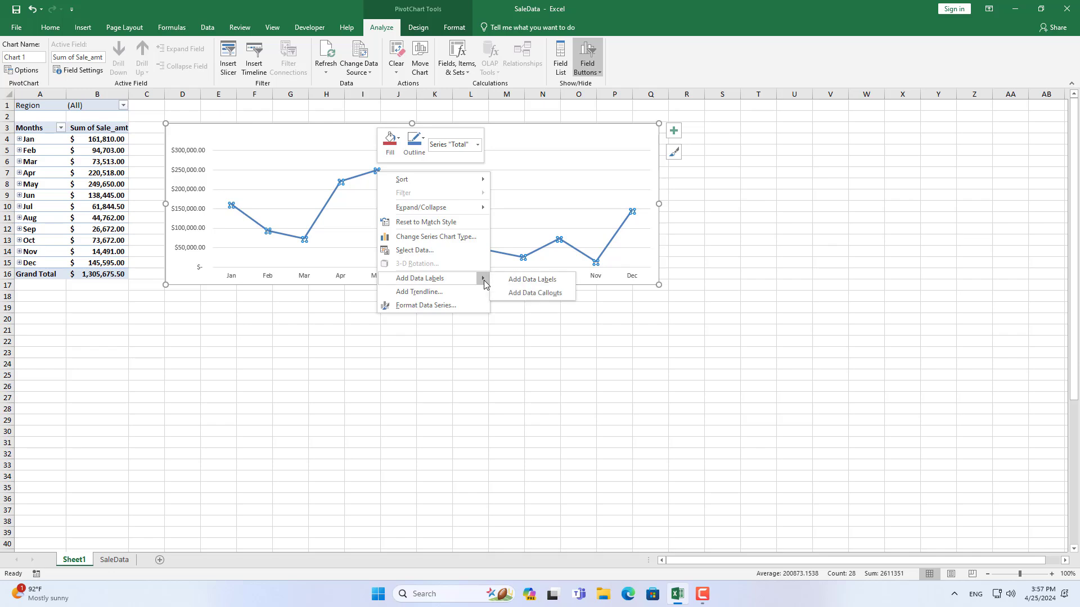
left_click(545, 280)
Format the data labels as Currency with the custom code $#,##0.00,"K" to show thousands.
left_click(403, 175)
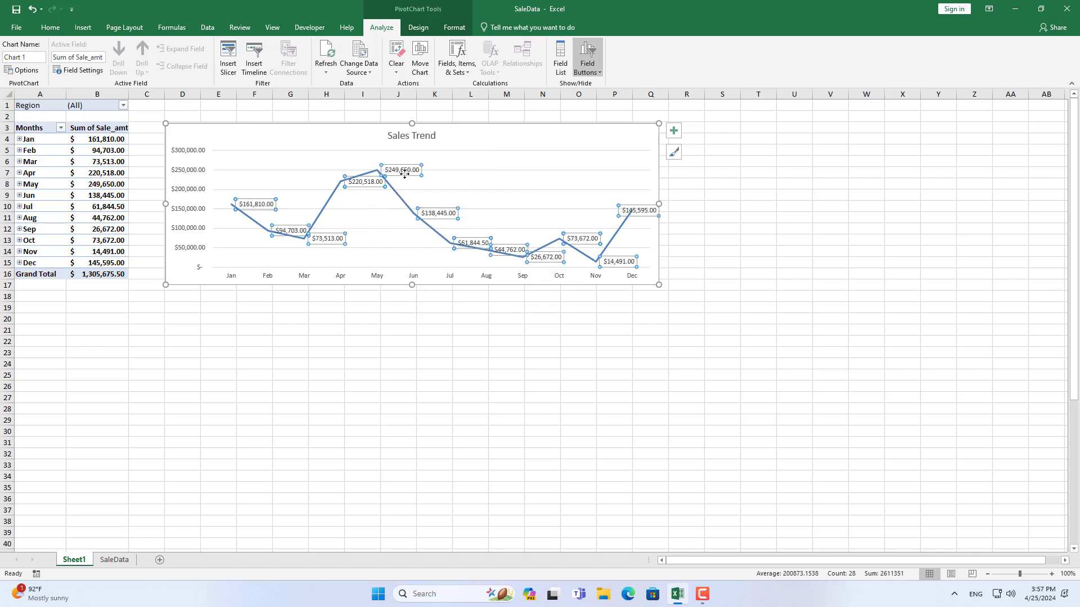
right_click(404, 175)
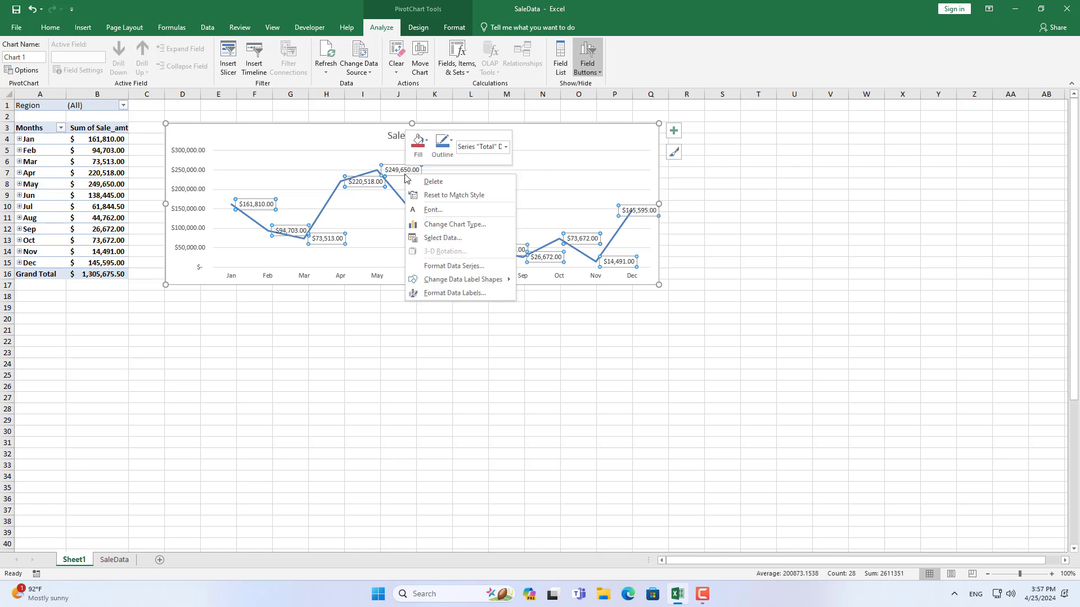
left_click(461, 292)
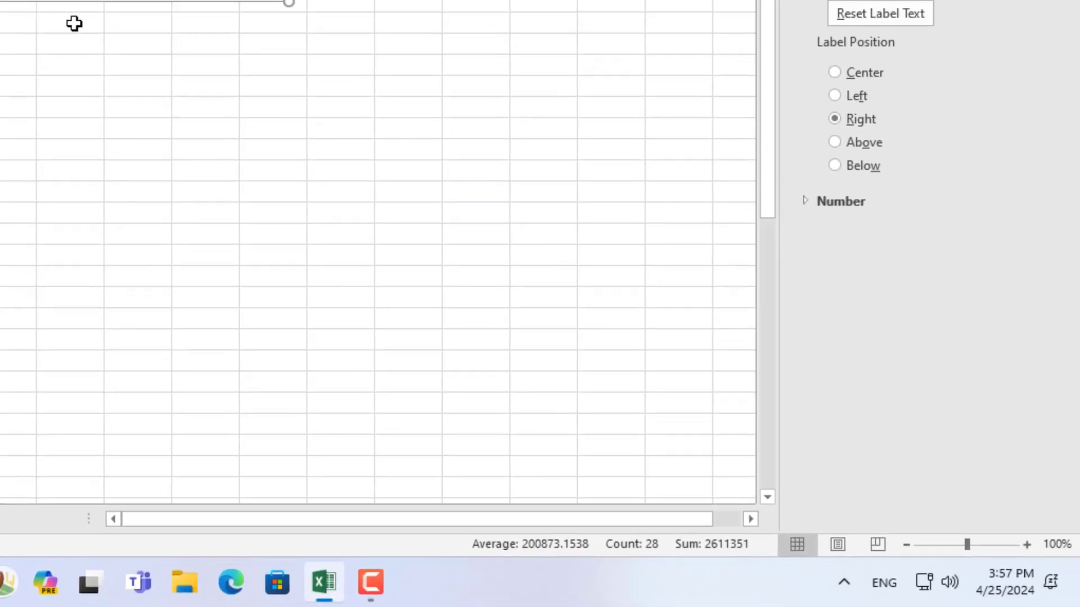
left_click(854, 263)
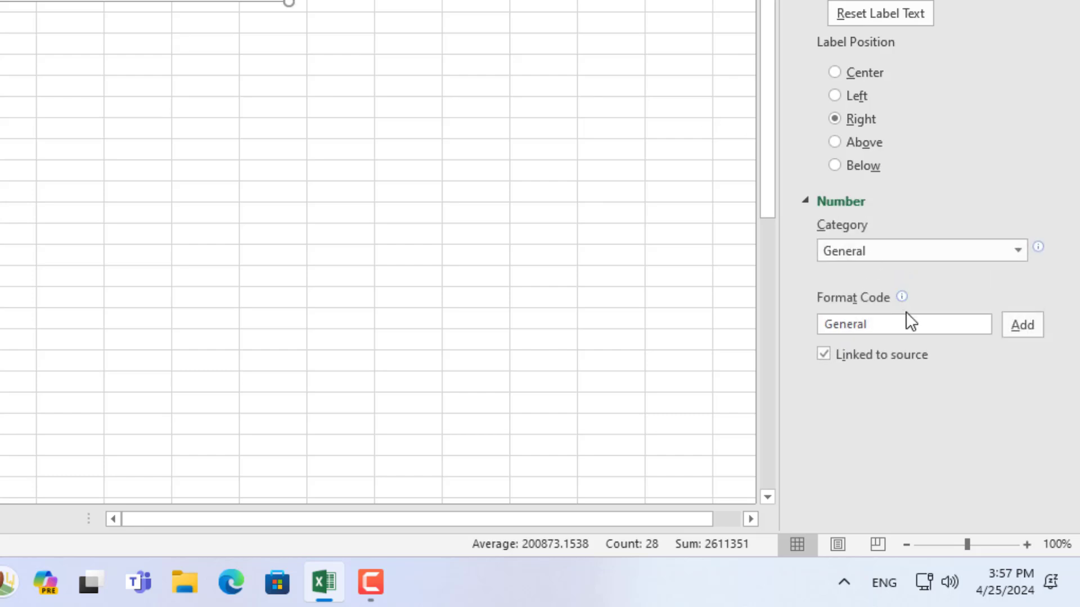
left_click(970, 254)
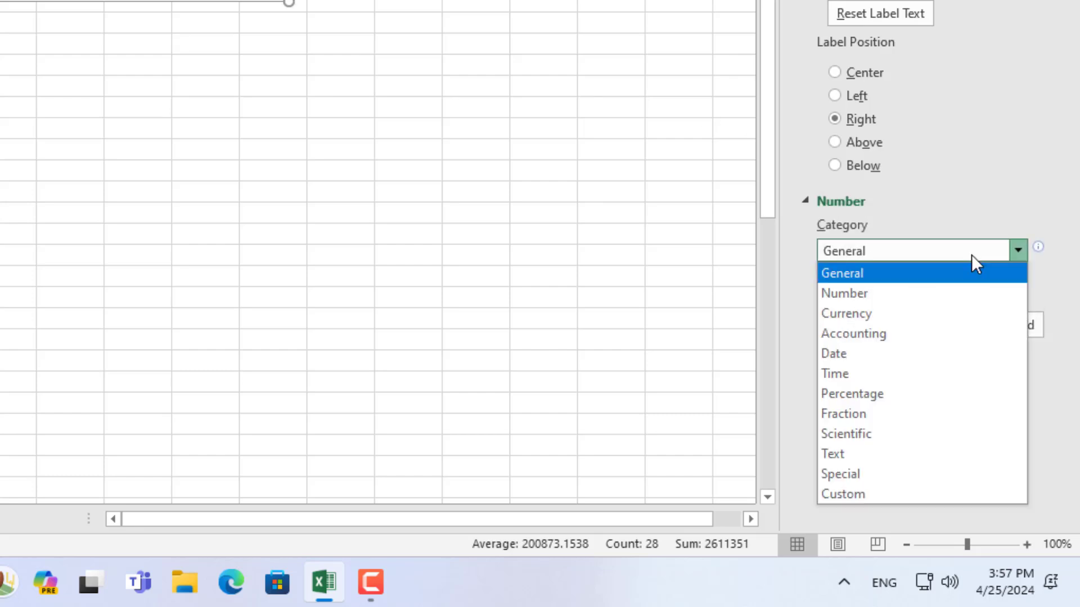
left_click(949, 315)
left_click_drag(1058, 328, 1058, 440)
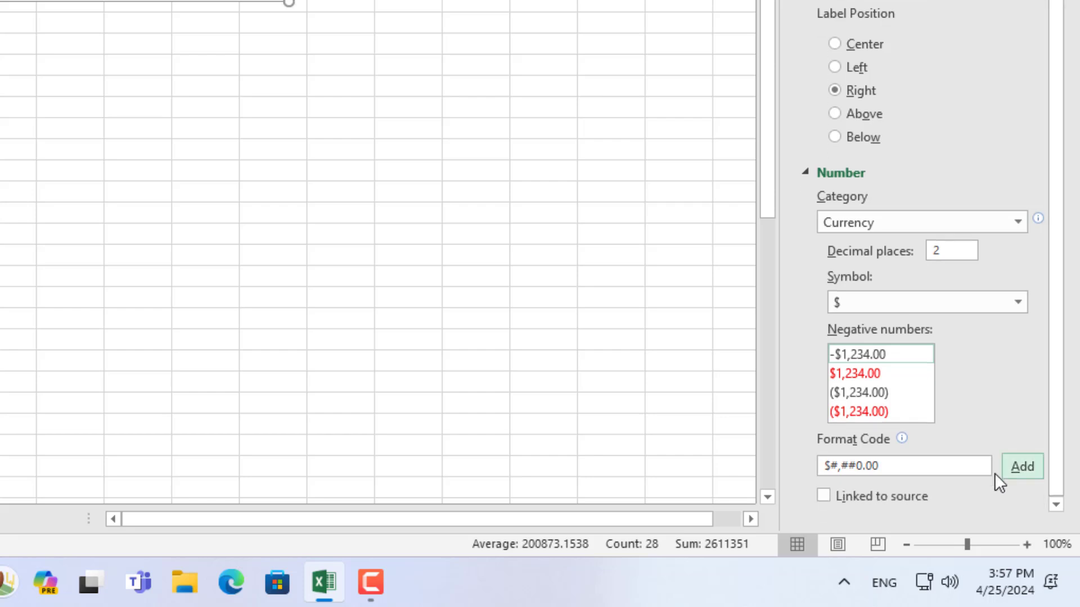
left_click(955, 467)
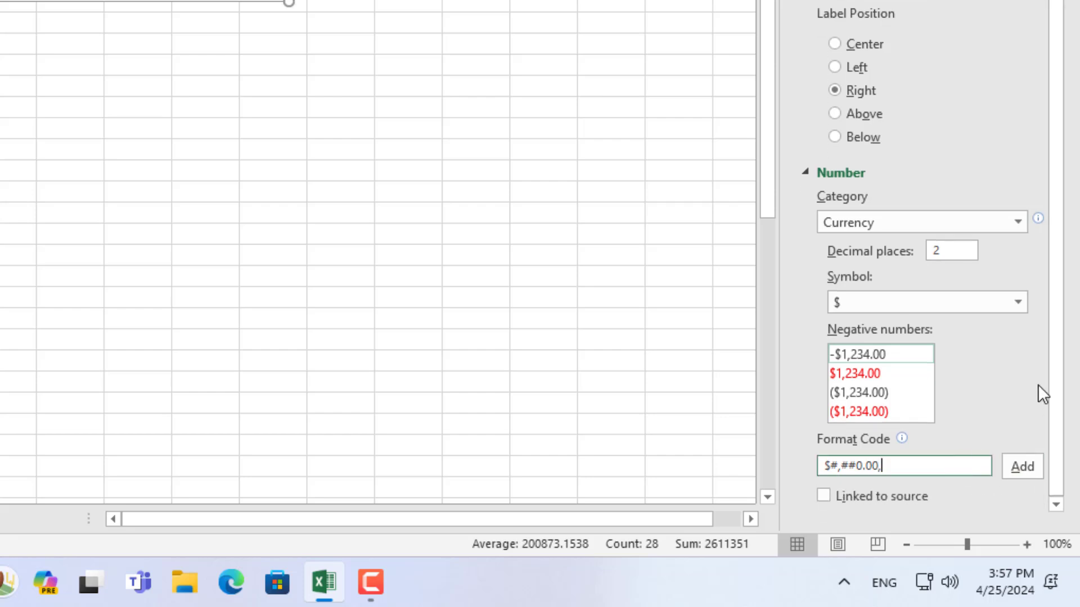
type(",\"K\"")
left_click_drag(904, 466, 757, 472)
left_click(1034, 468)
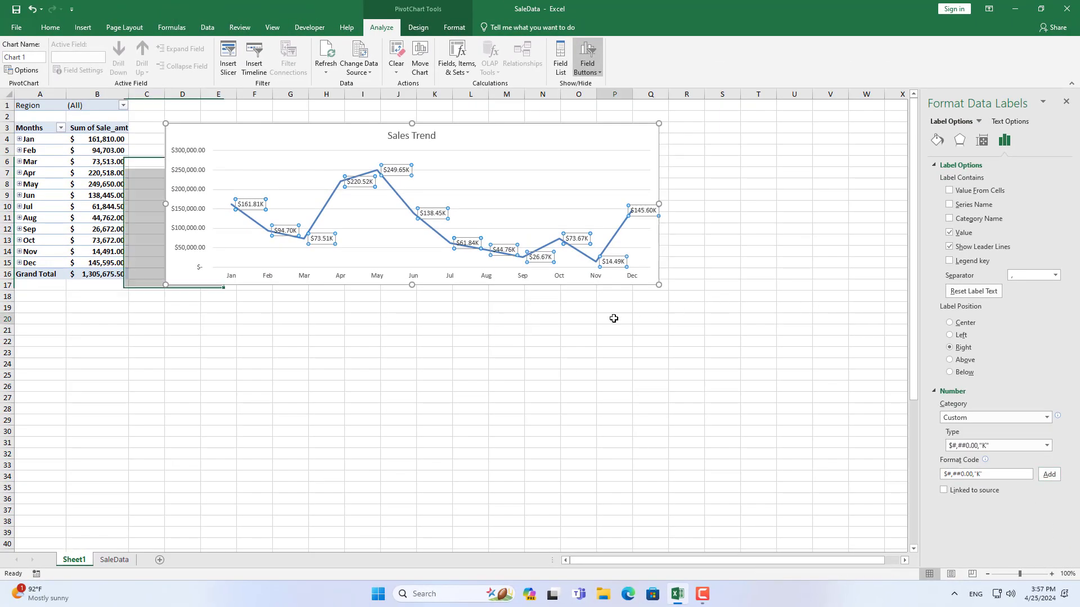
Review the thousands labels on the chart, then bring up the first sheet tab's menu.
left_click(614, 318)
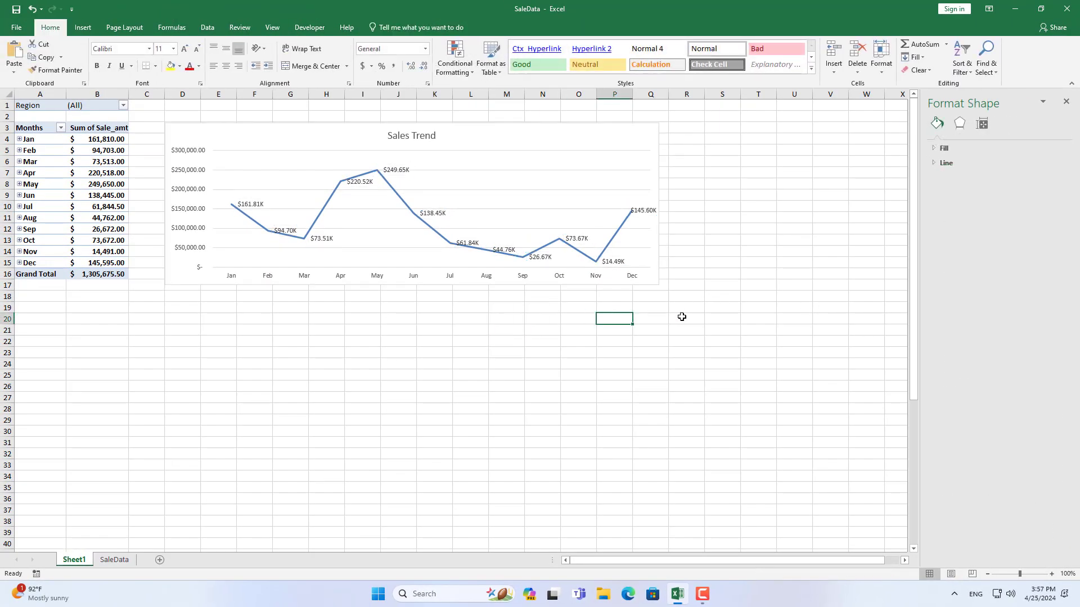
mouse_move(409, 208)
left_click(247, 205)
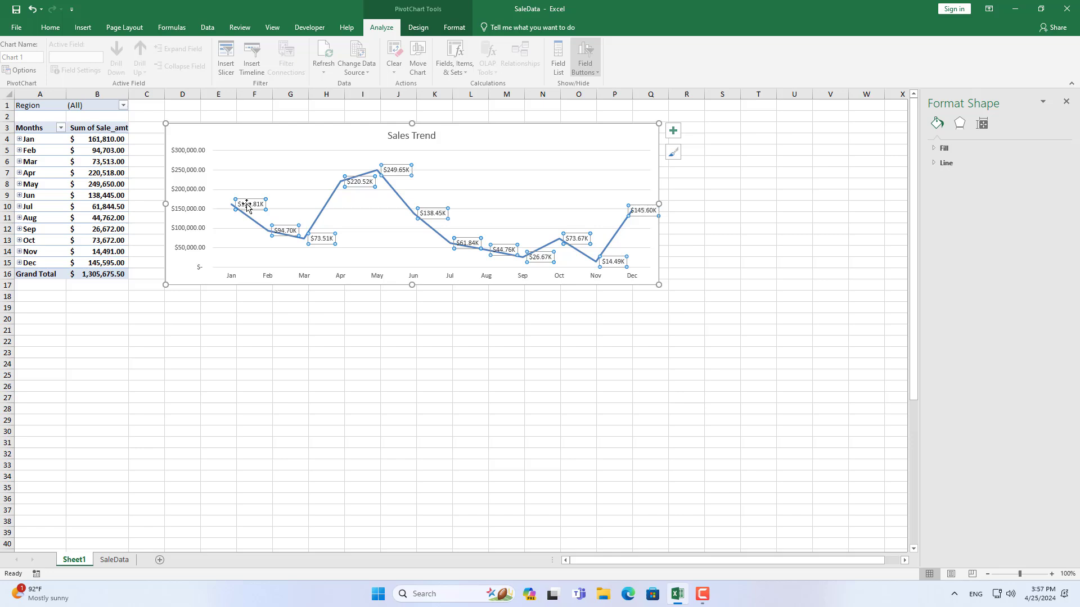
left_click(713, 321)
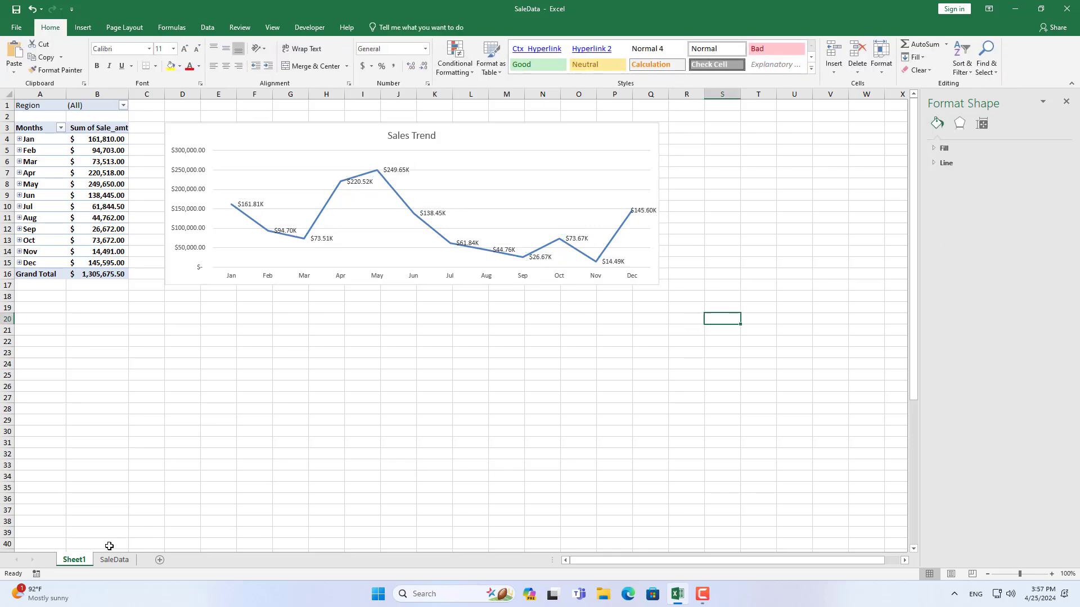
right_click(76, 561)
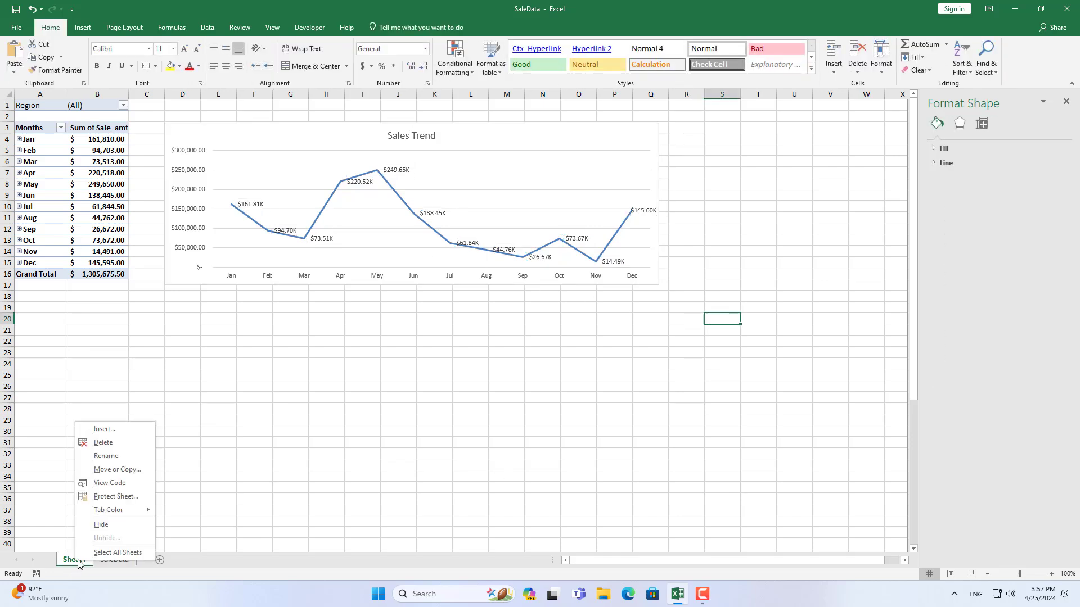
Rename the first sheet to Sales Trend.
left_click(123, 459)
type("Sales Trend")
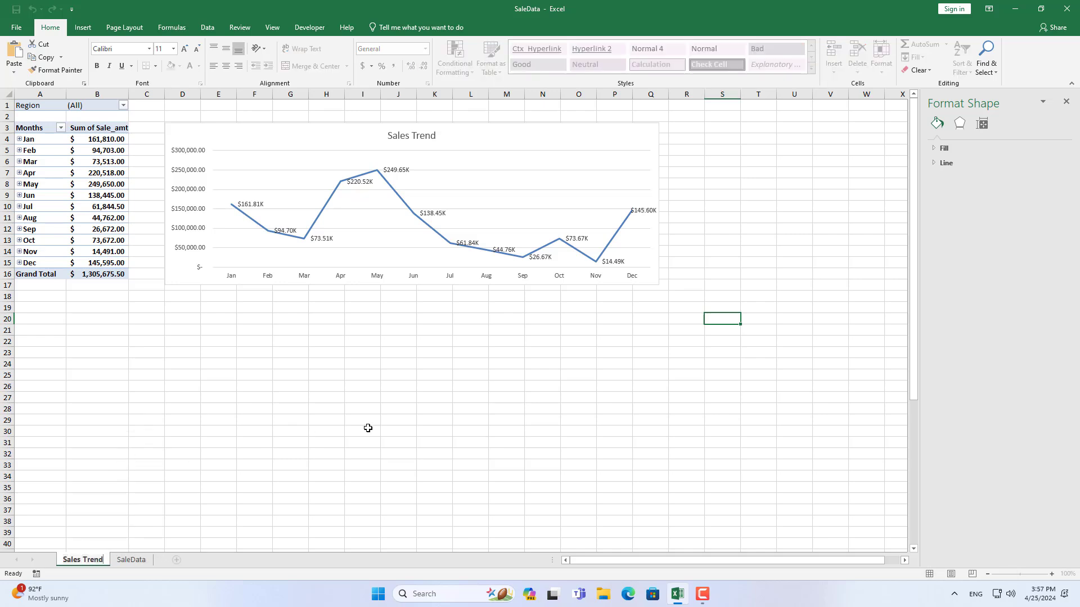
key("Return")
Test the Region filter by showing only Central, then restore all regions.
left_click(123, 105)
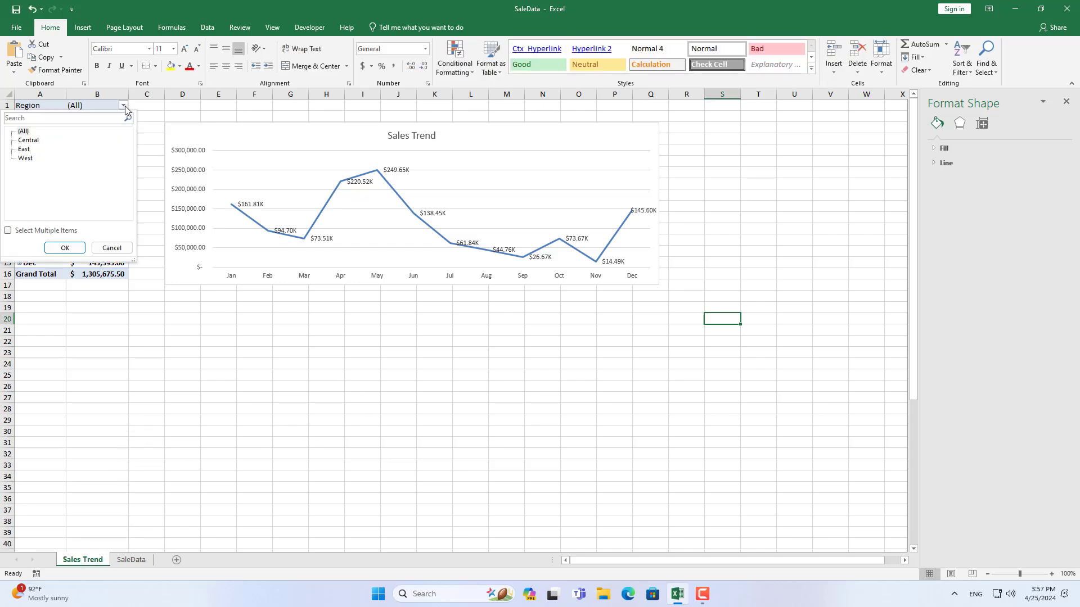
left_click(28, 140)
left_click(61, 248)
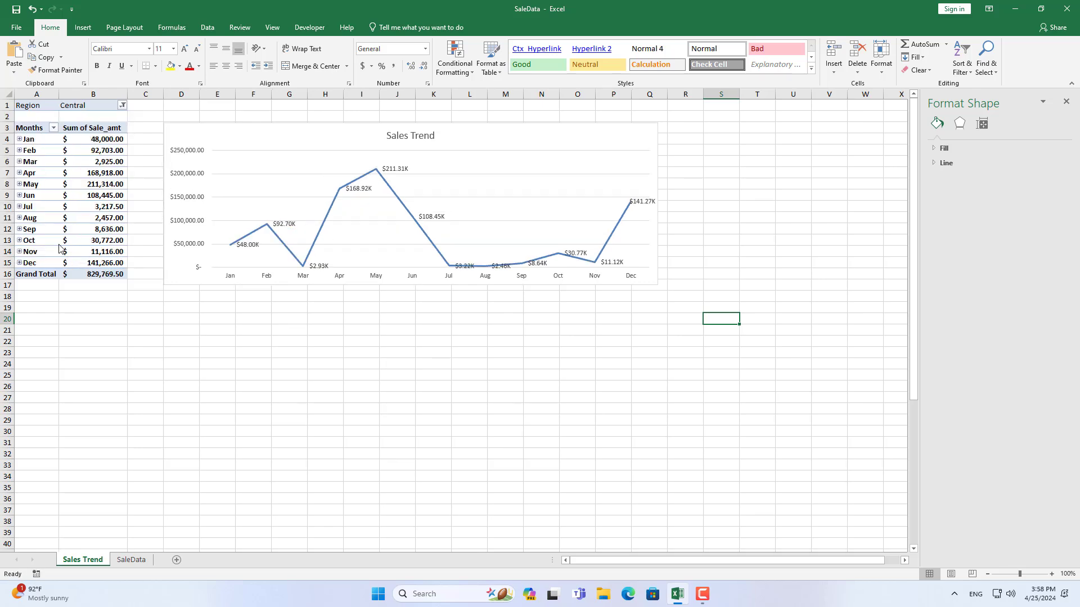
left_click(123, 105)
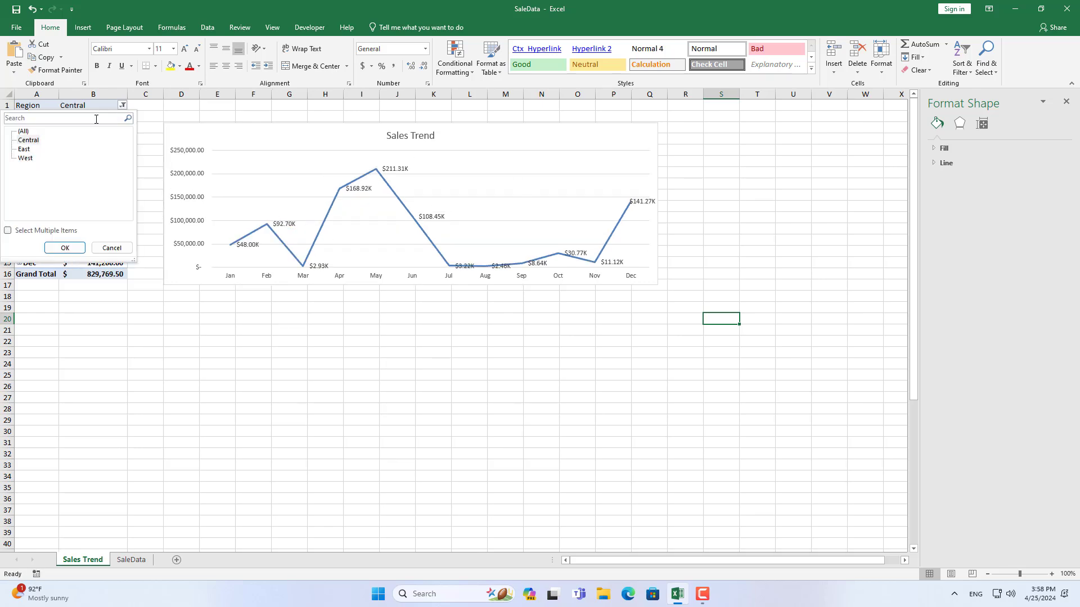
left_click(22, 132)
left_click(65, 248)
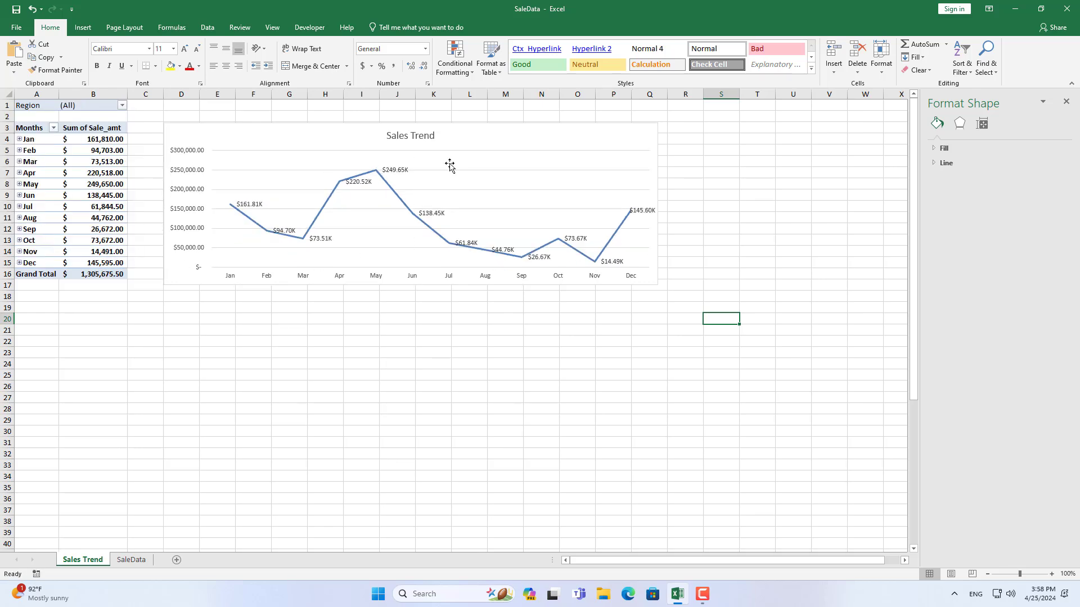
On the SaleData sheet, start a second PivotTable from the sales data.
left_click(132, 561)
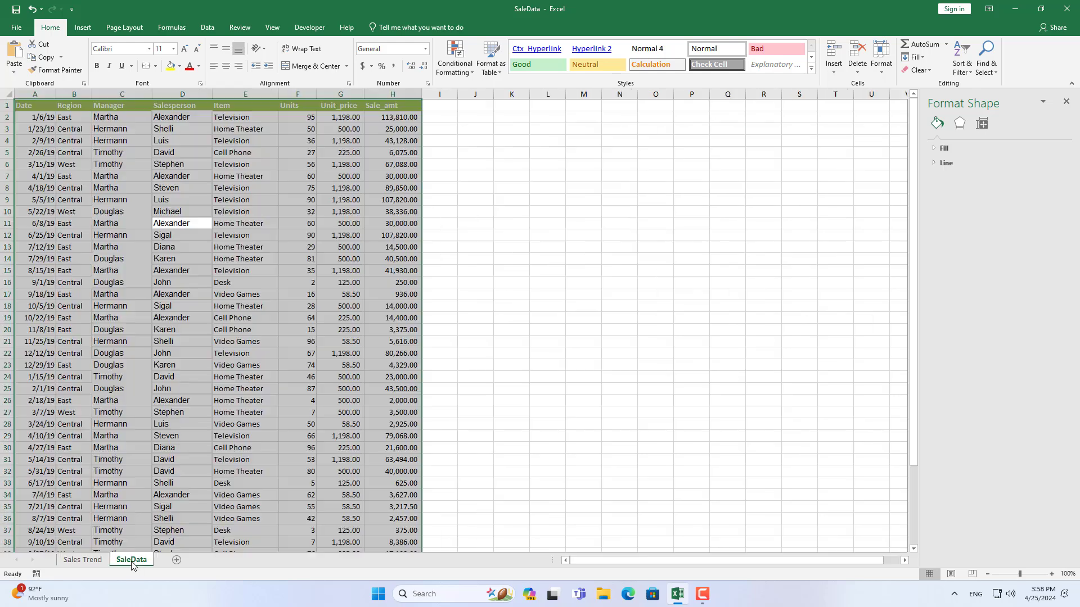
left_click(1068, 103)
left_click(82, 27)
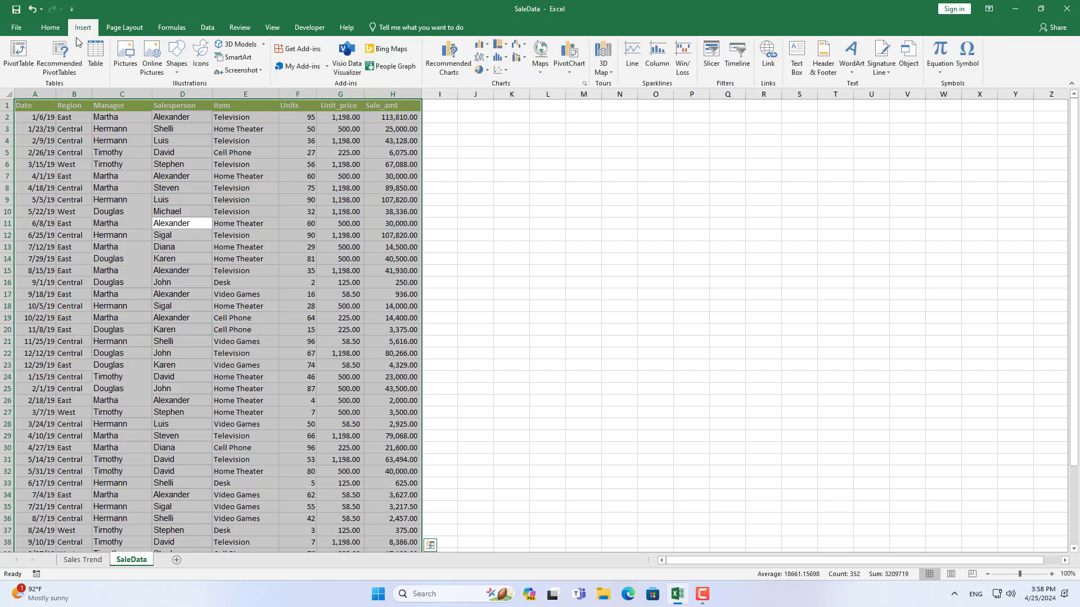
left_click(18, 57)
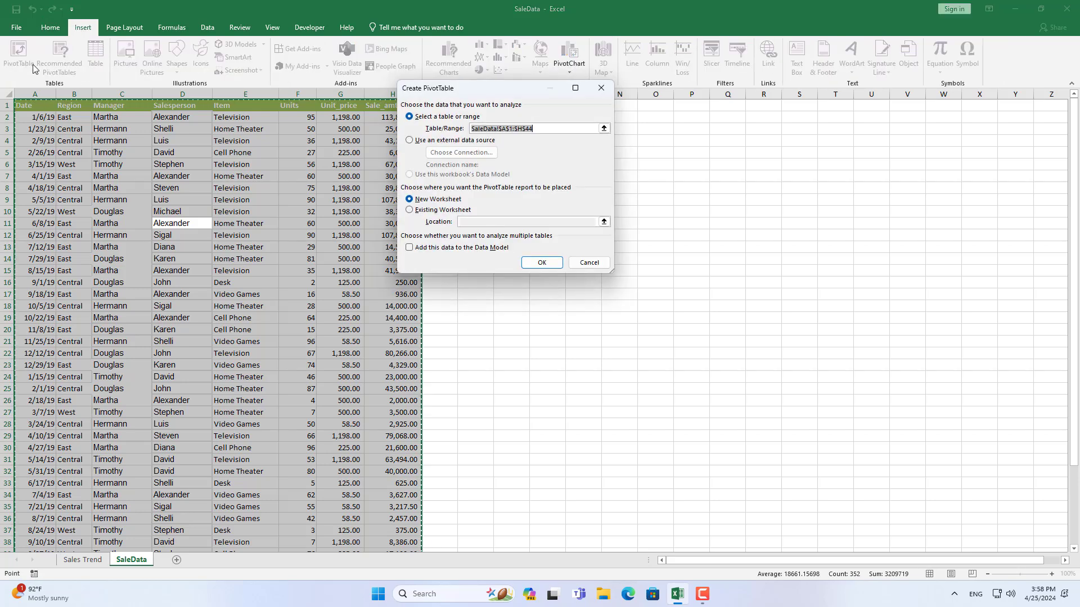
Build a new-sheet pivot with Salesperson rows, summed Sale_amt values and a Region filter.
left_click(542, 263)
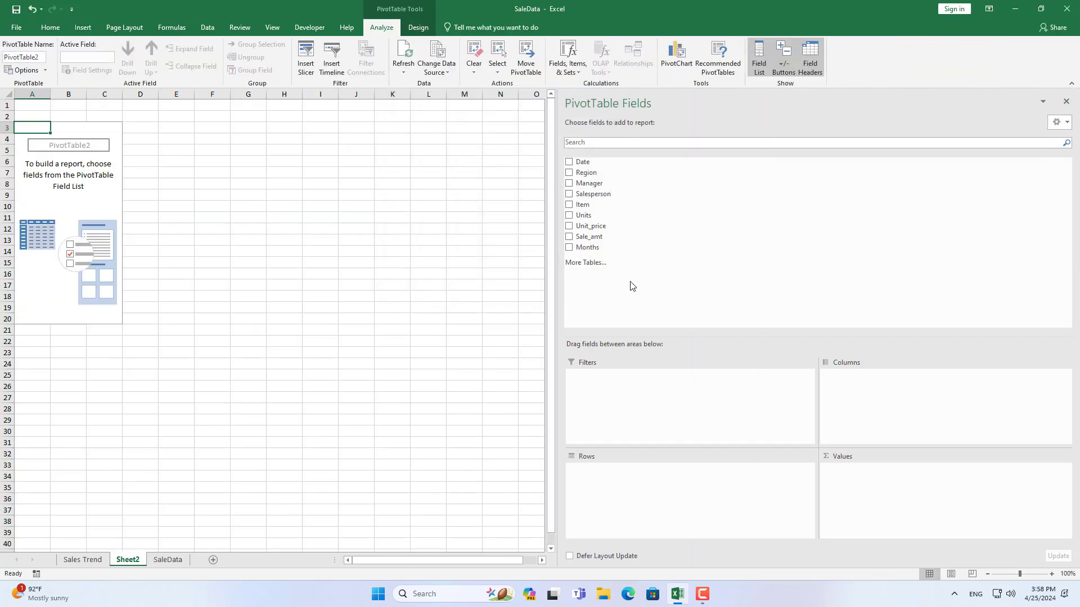
left_click_drag(592, 195, 624, 475)
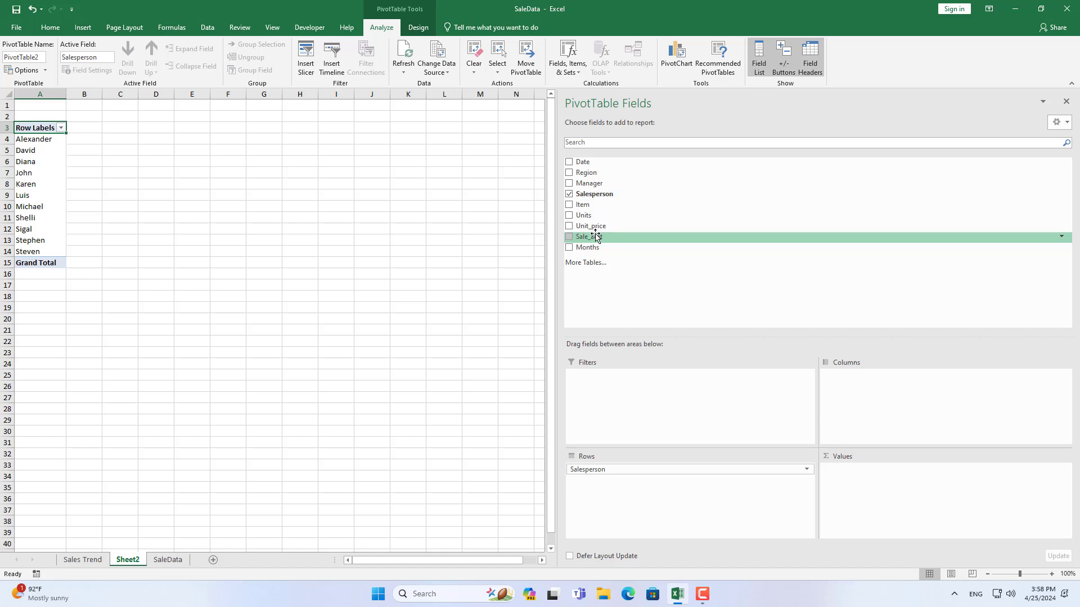
left_click_drag(596, 235, 870, 491)
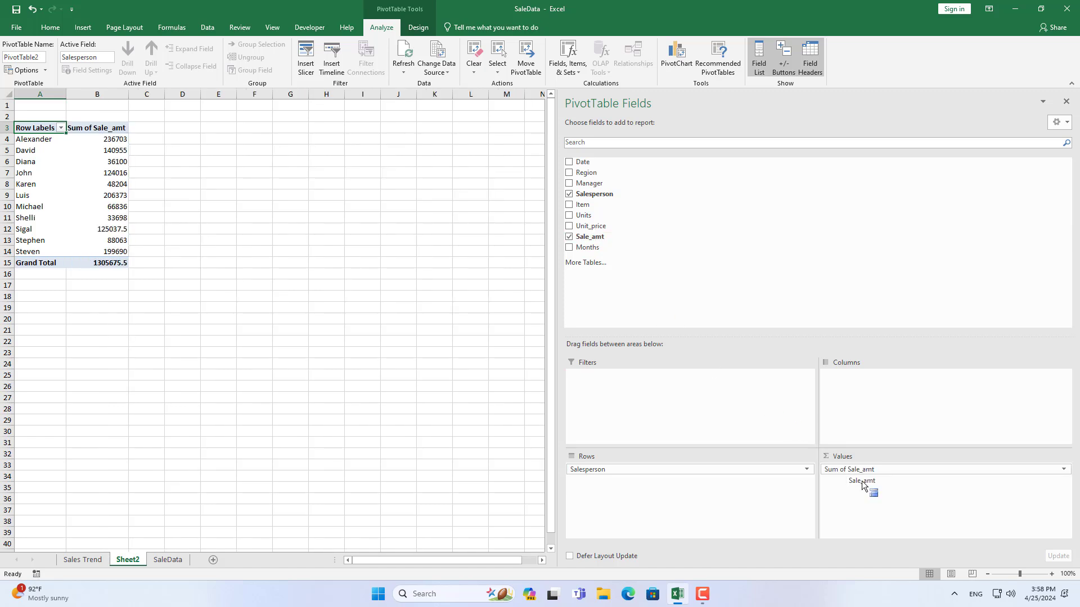
left_click_drag(597, 173, 603, 403)
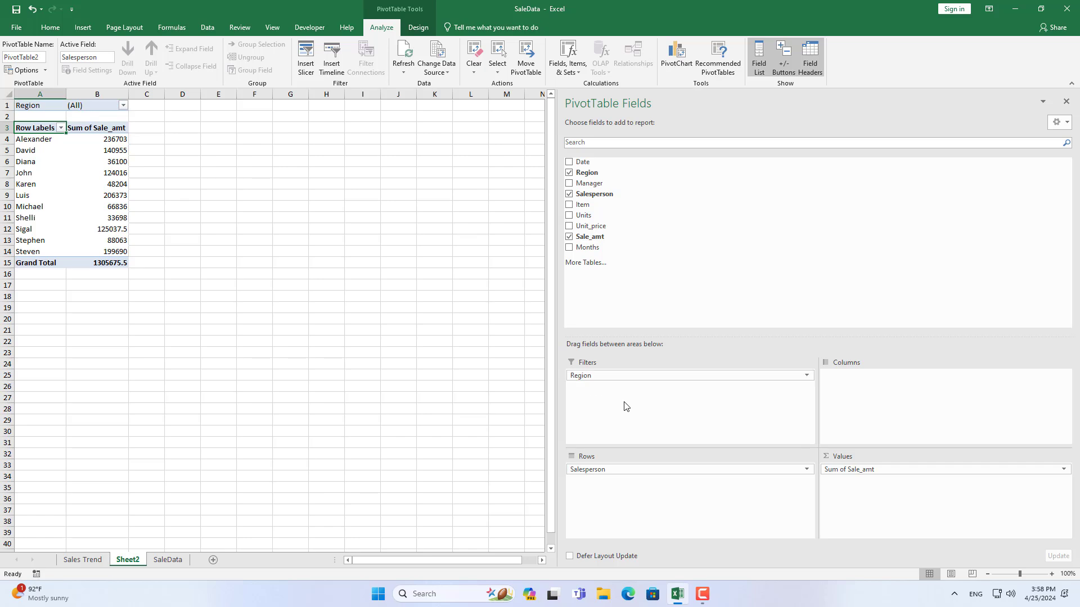
left_click(1066, 101)
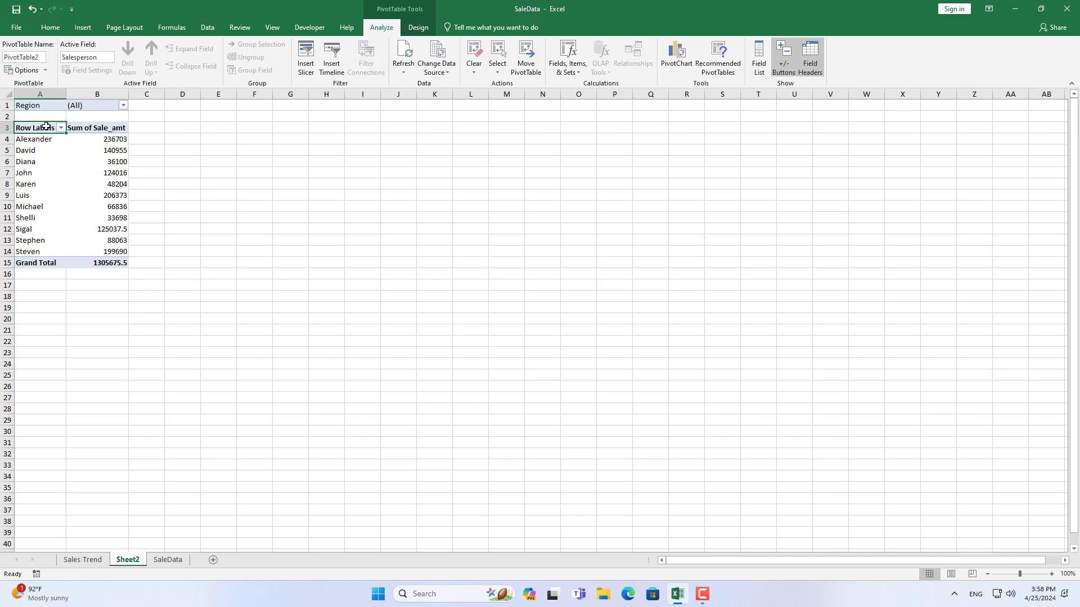
Rename the row header to Salesperson, widen column A, and select totals B4:B15.
type("Salesperson")
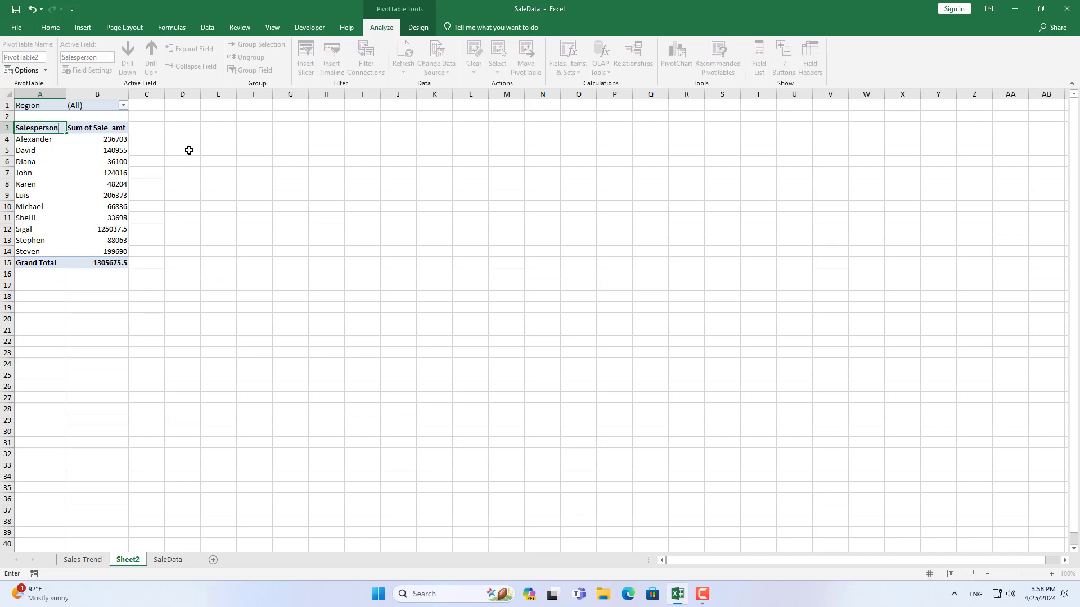
key("Return")
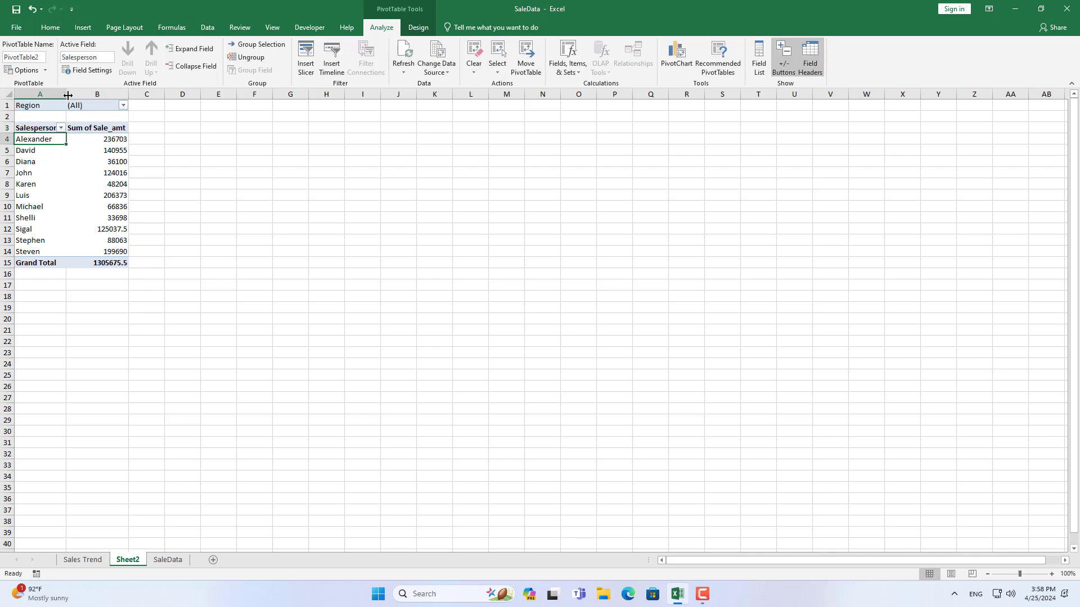
left_click_drag(66, 94, 90, 94)
left_click(55, 126)
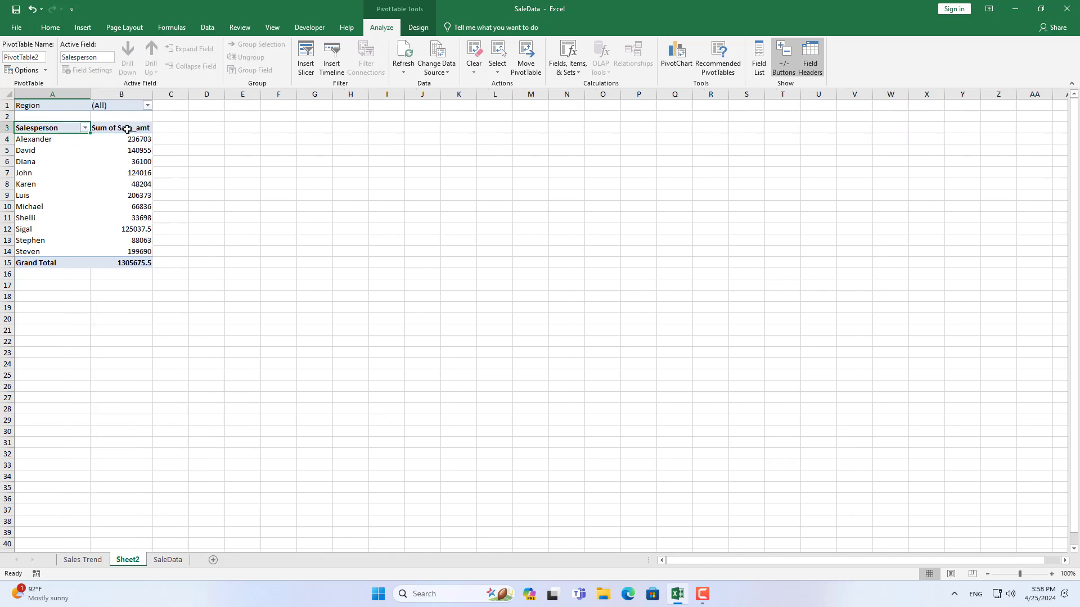
left_click_drag(130, 141, 135, 262)
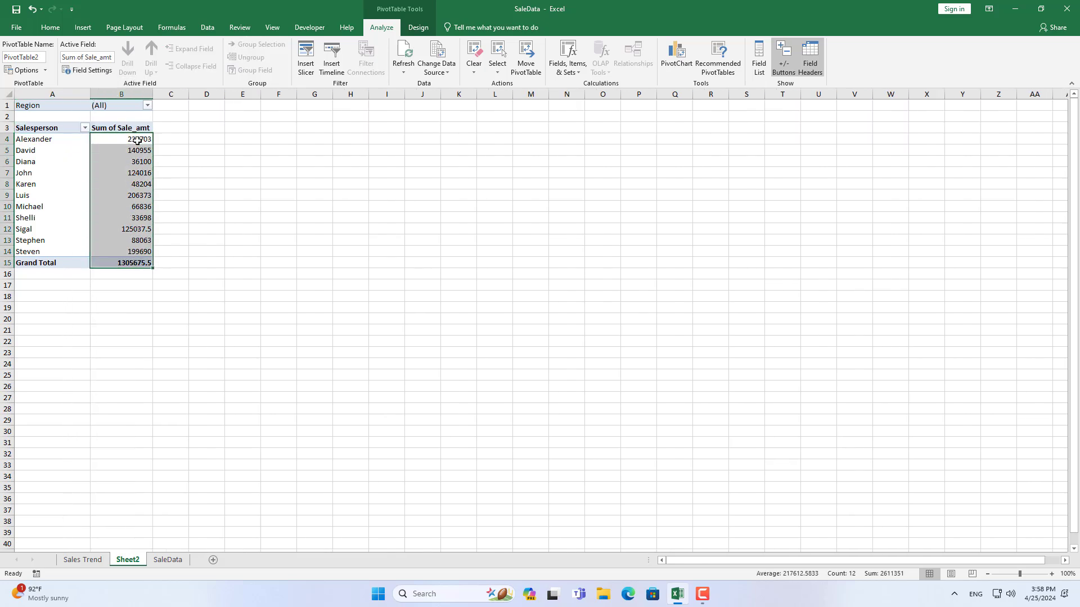
Apply Accounting format to the salesperson totals, then select the whole pivot A3:B15.
left_click(50, 27)
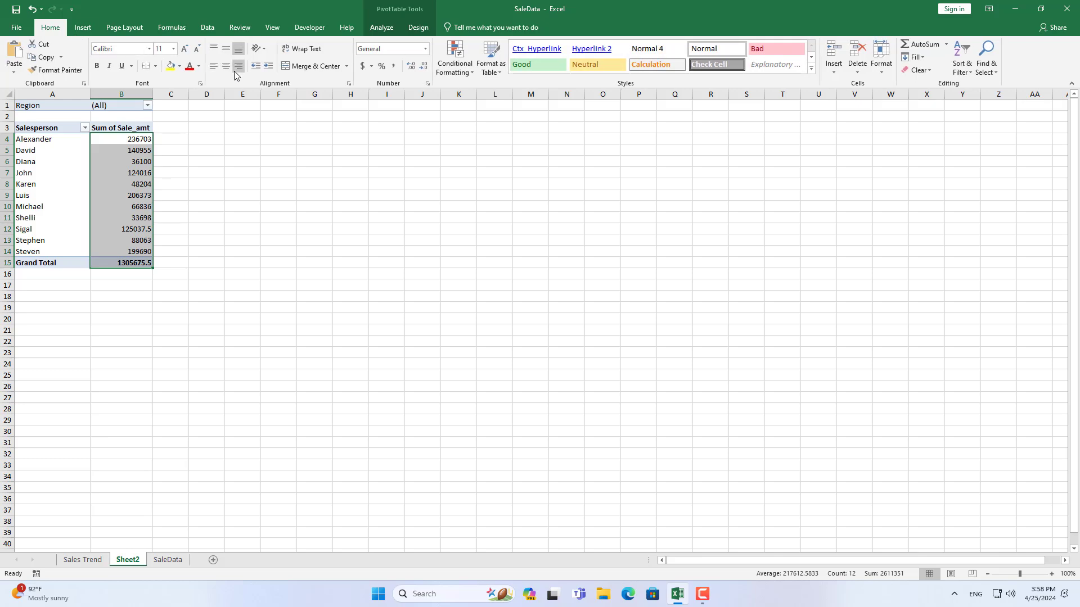
left_click(363, 65)
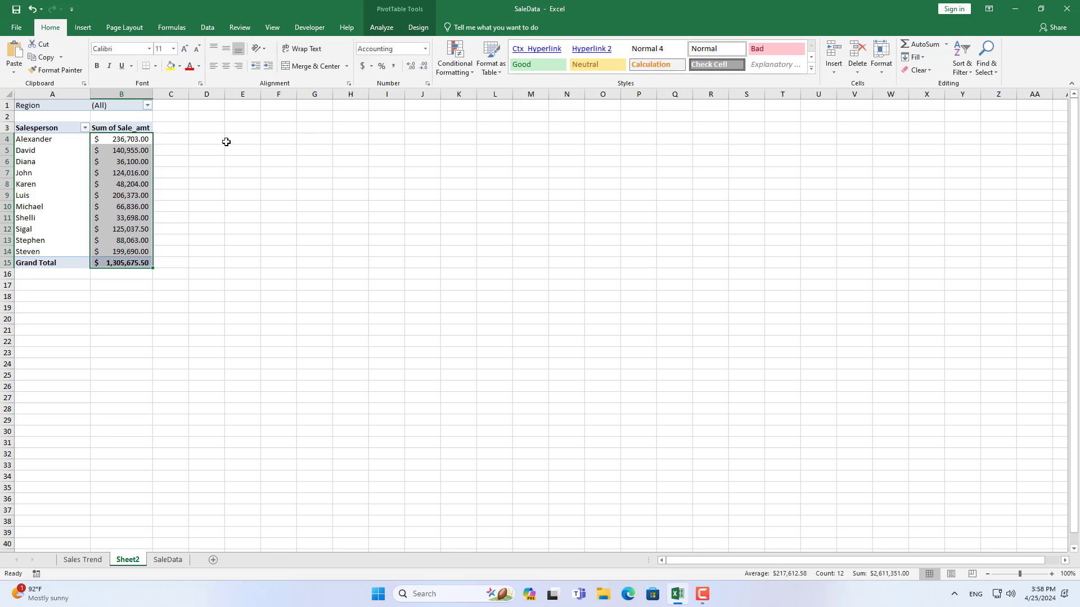
left_click(205, 128)
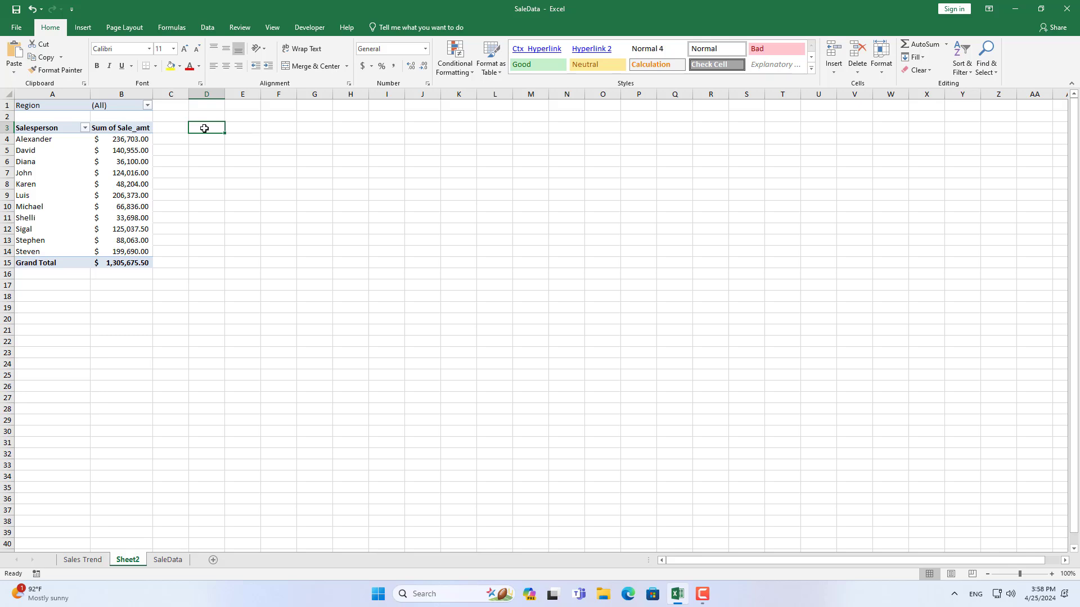
left_click(84, 29)
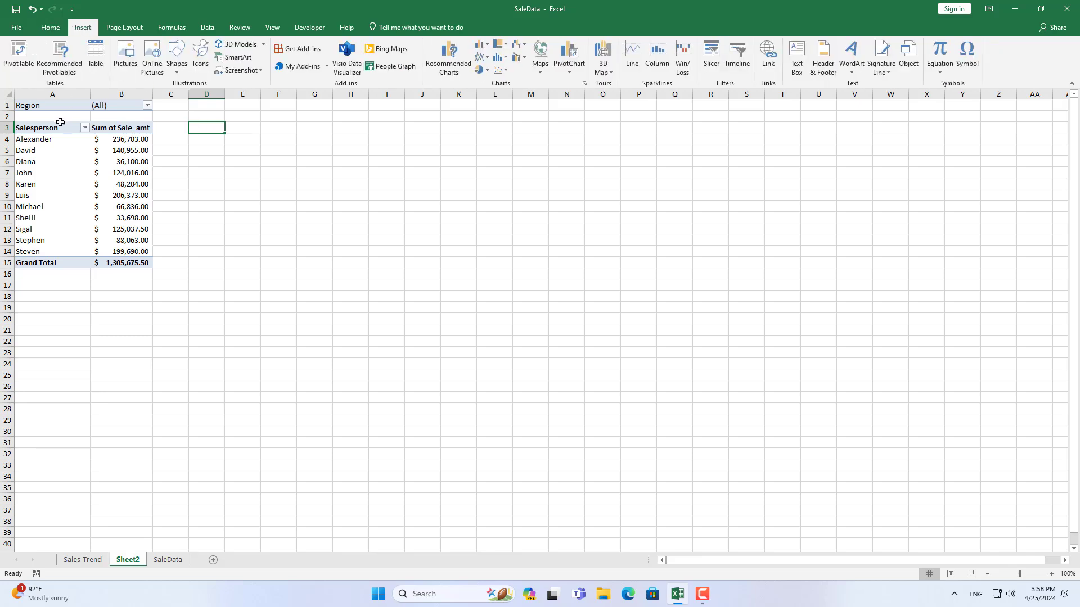
left_click_drag(56, 125, 115, 258)
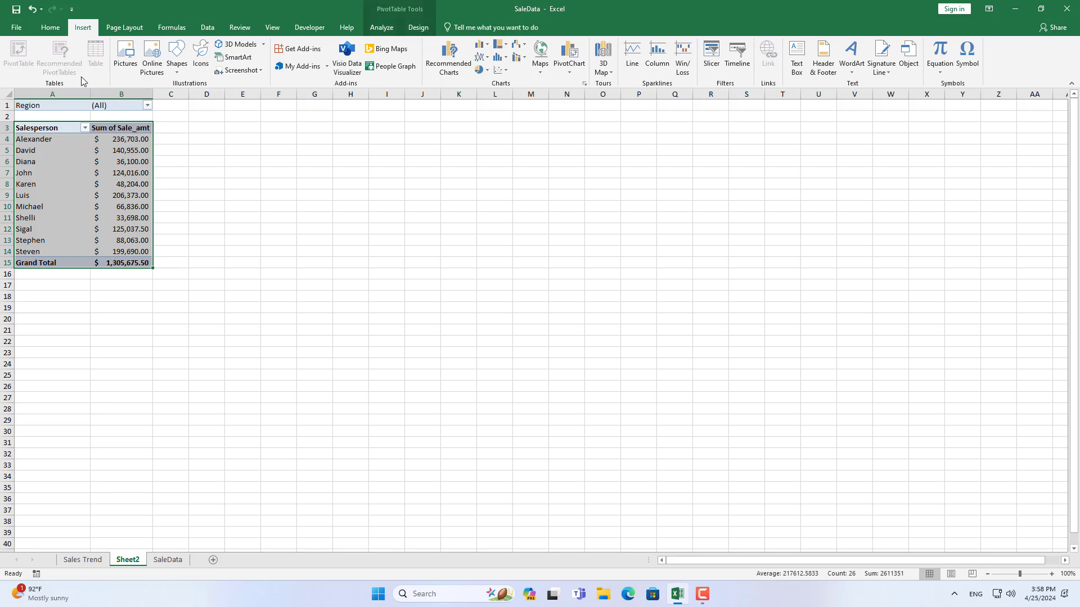
Insert a clustered bar PivotChart of sales by salesperson and move it beside the pivot table.
left_click(577, 73)
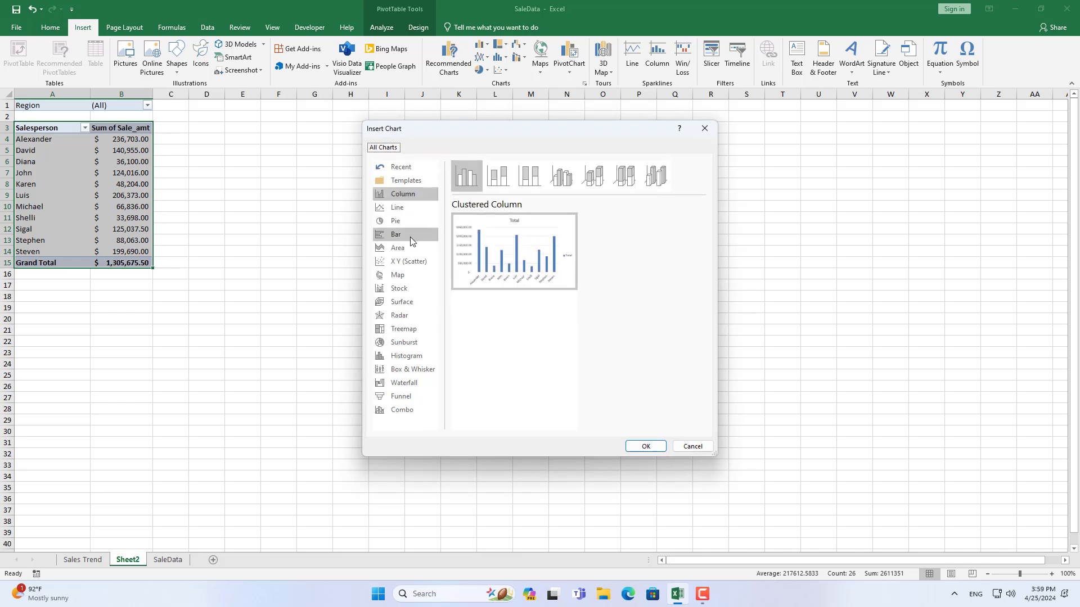
left_click(410, 237)
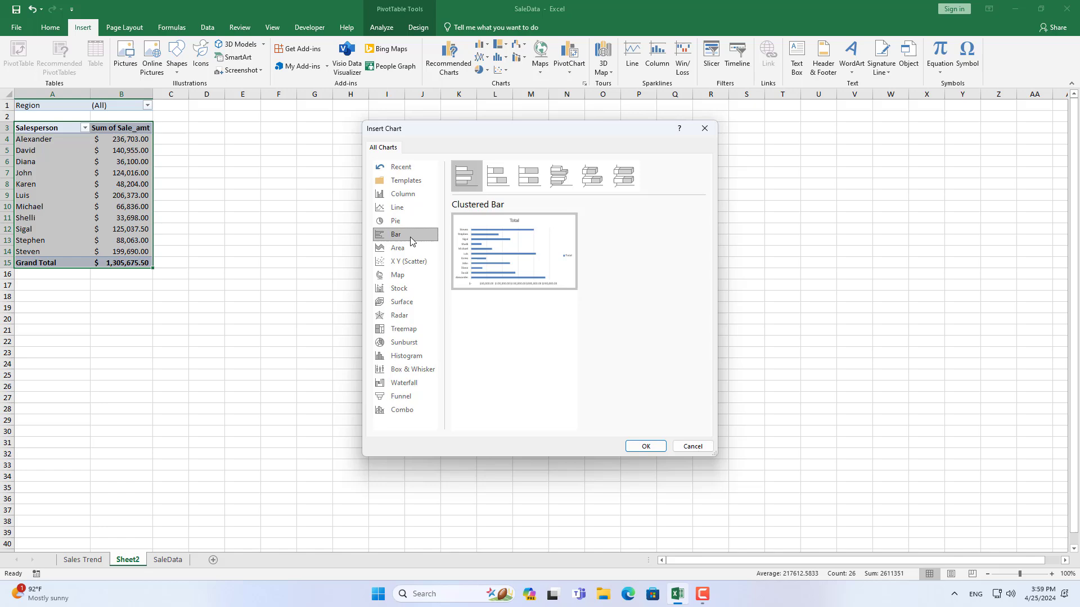
left_click(645, 446)
mouse_move(494, 280)
left_mouse_down()
mouse_move(423, 221)
mouse_move(278, 156)
left_mouse_up()
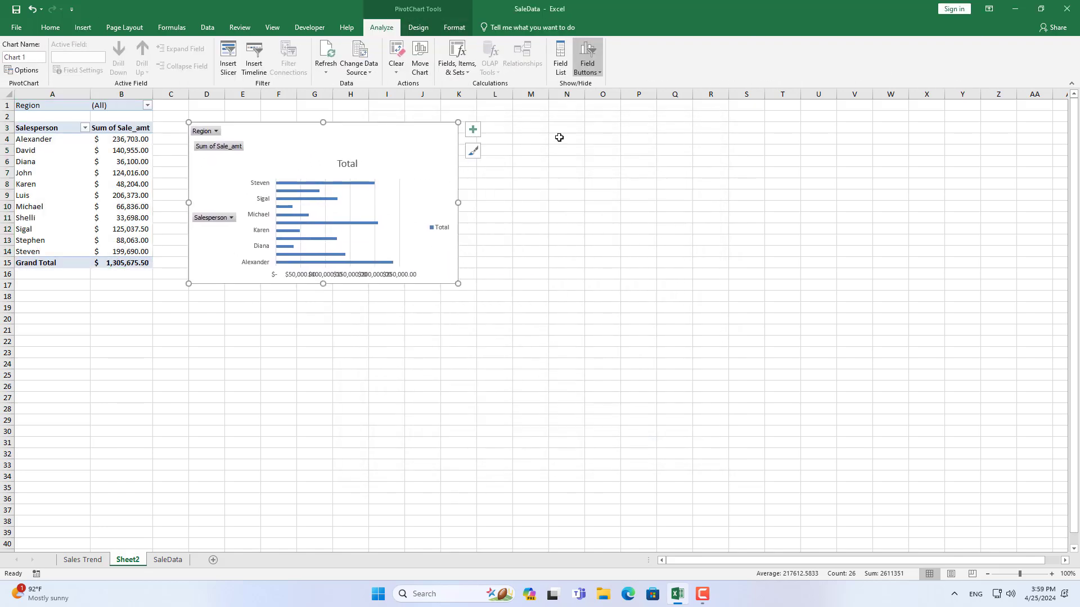
Hide all field buttons on the bar chart and delete its Total legend.
left_click(587, 69)
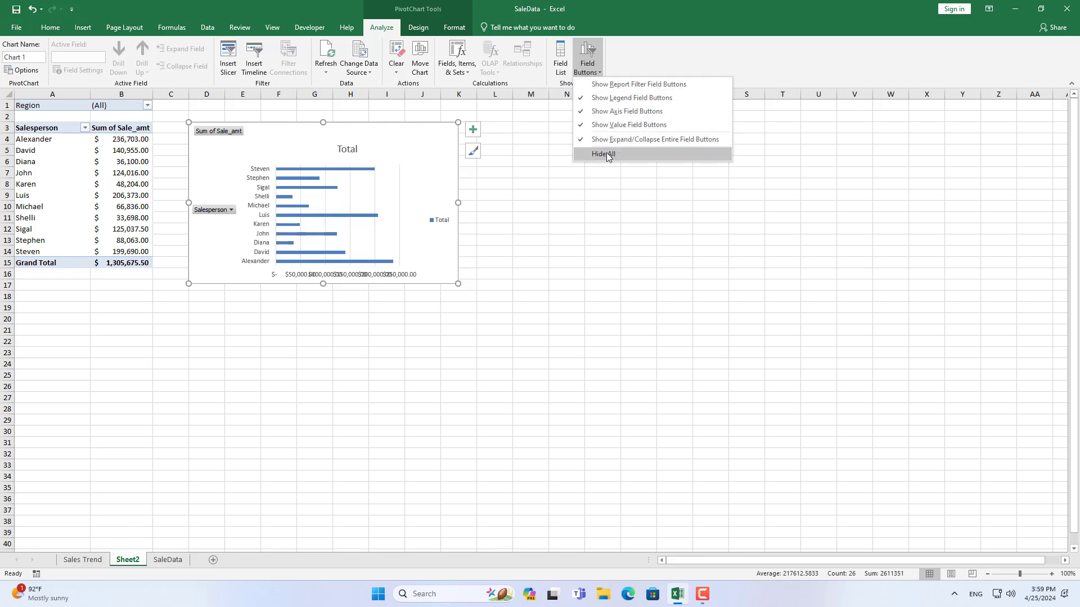
left_click(606, 155)
left_click(445, 217)
key("Delete")
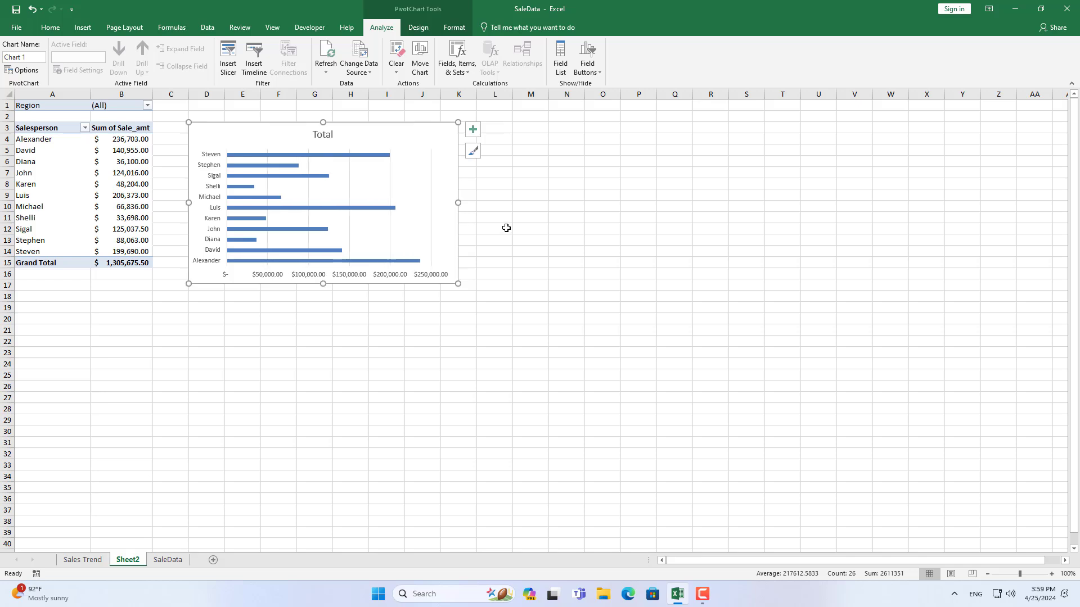
Format the value axis as Currency with custom code $#,##0.00,"K", showing $0.00K to $250.00K.
left_click(411, 275)
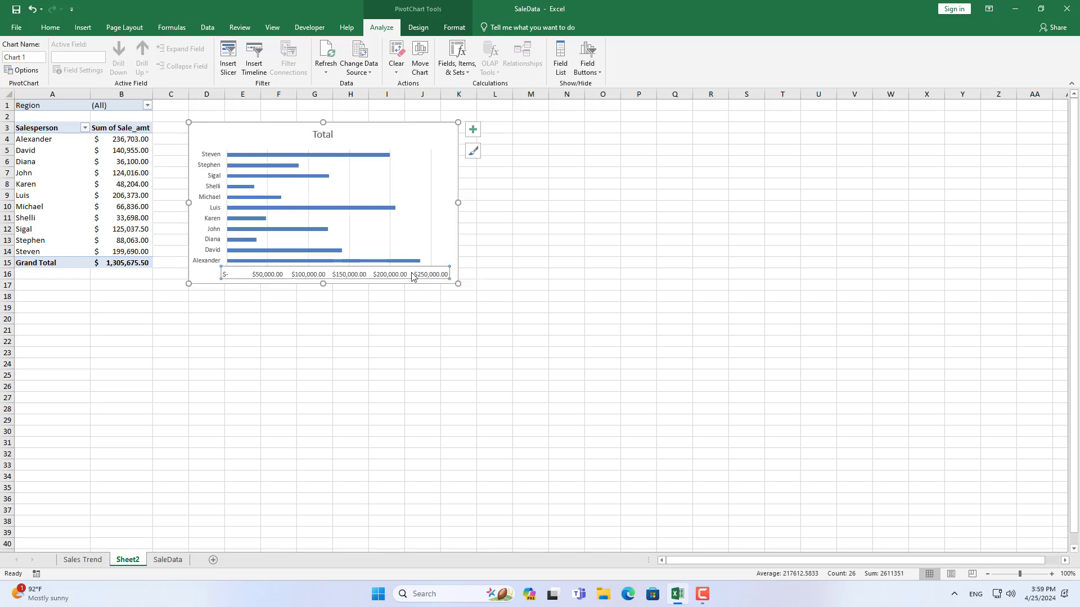
right_click(411, 276)
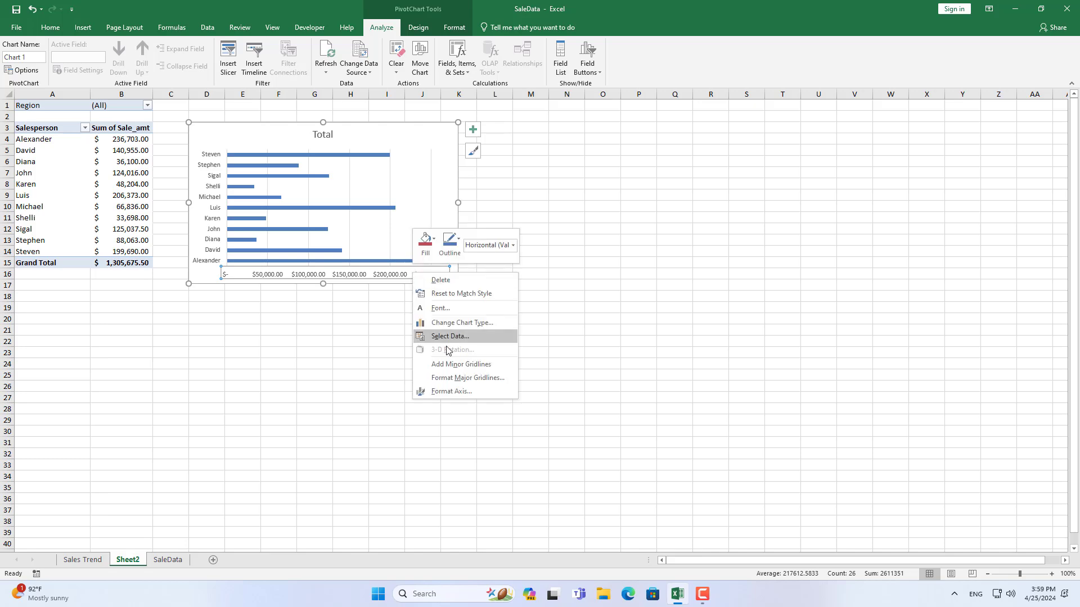
left_click(451, 391)
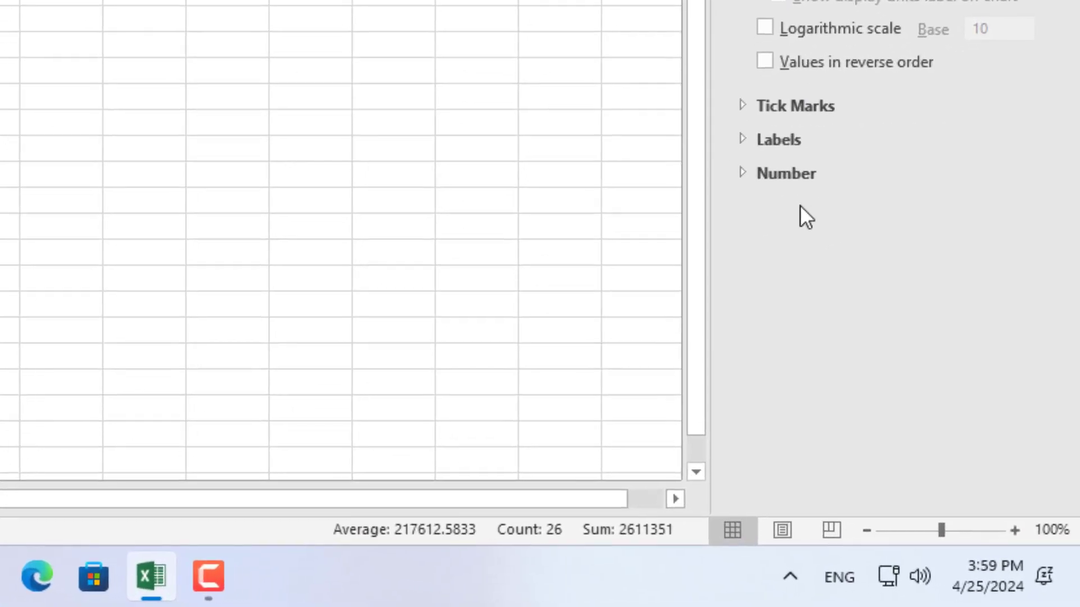
left_click(785, 180)
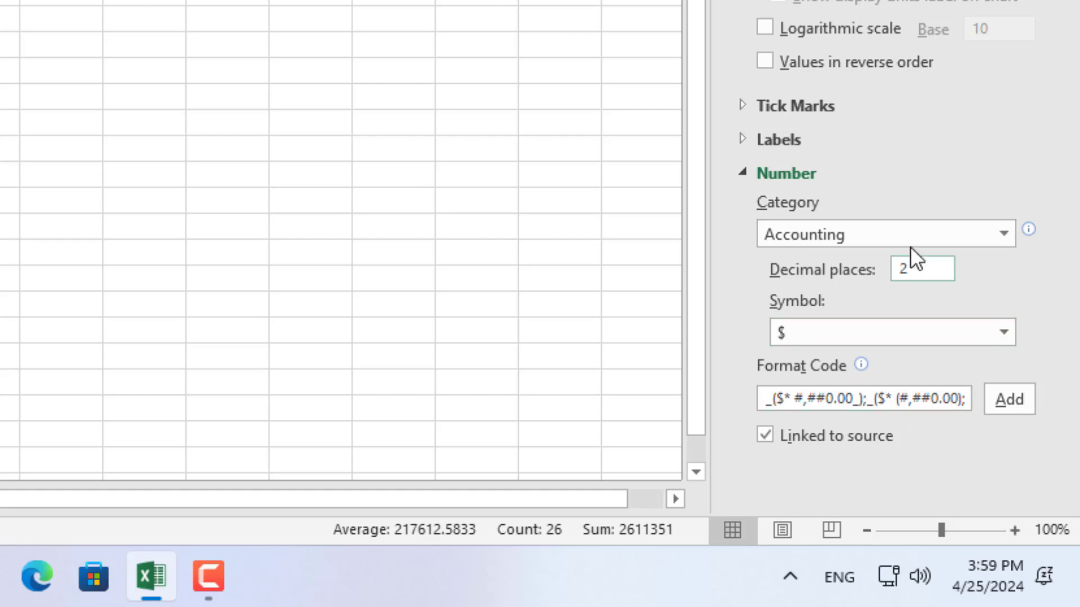
left_click(906, 238)
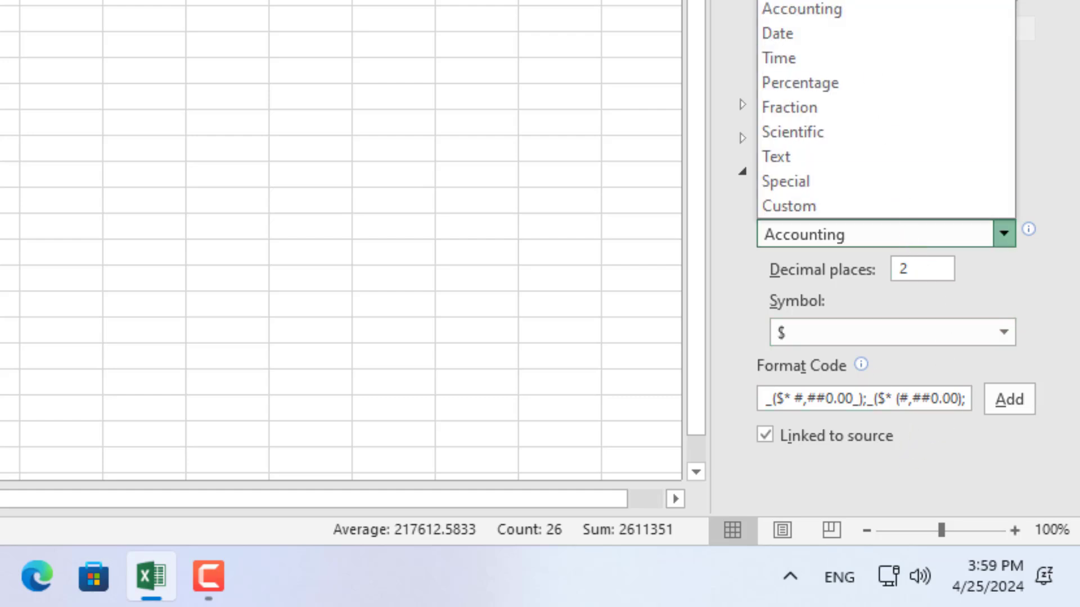
left_click(841, 2)
scroll(1040, 315, "down", 3)
left_click(905, 441)
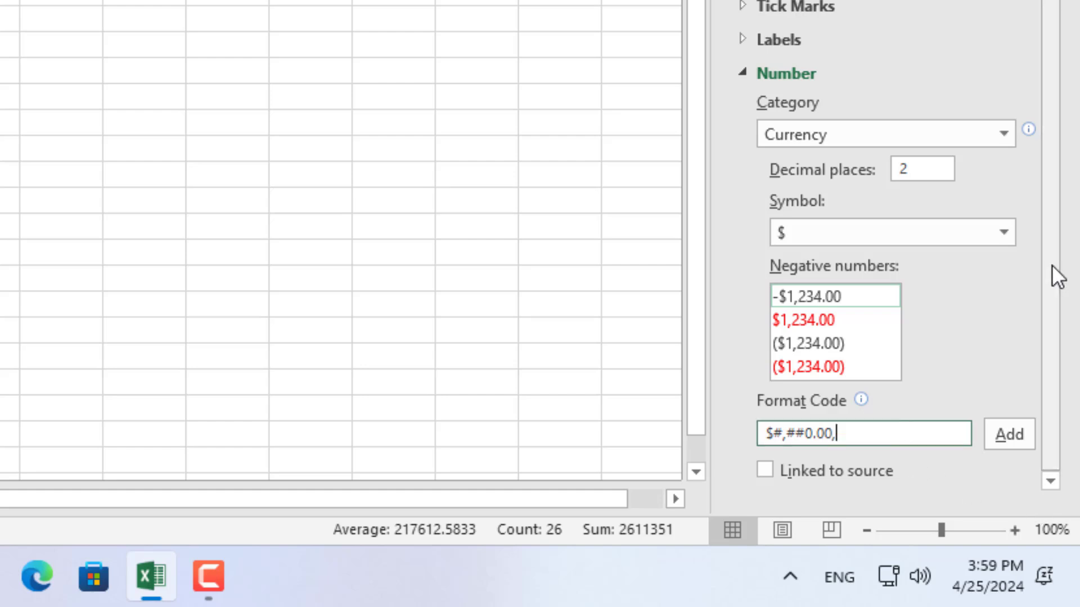
type(",\"K\"")
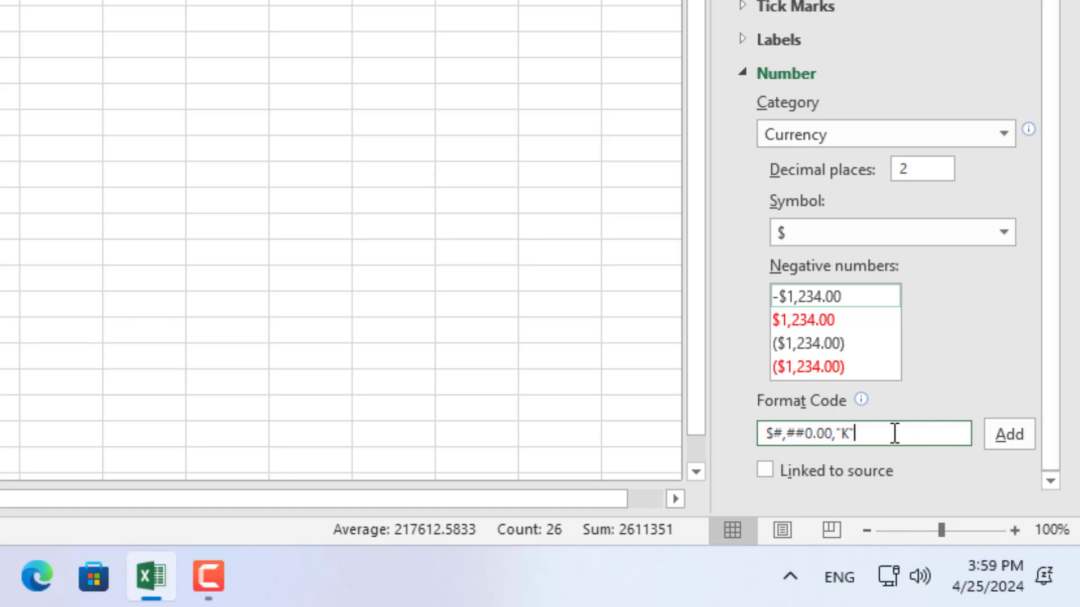
left_click(1009, 434)
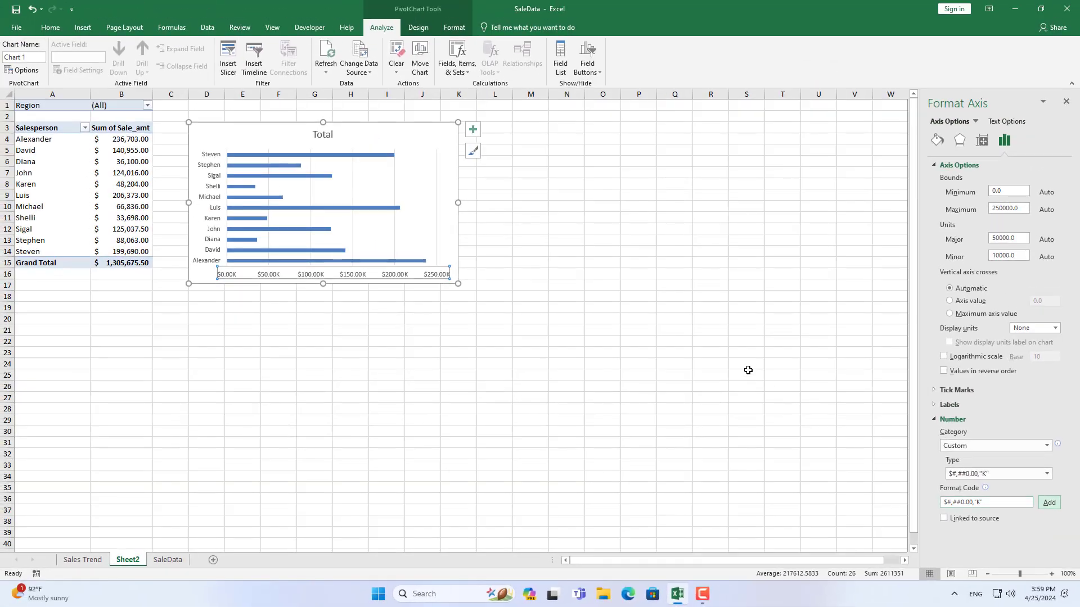
left_click(748, 370)
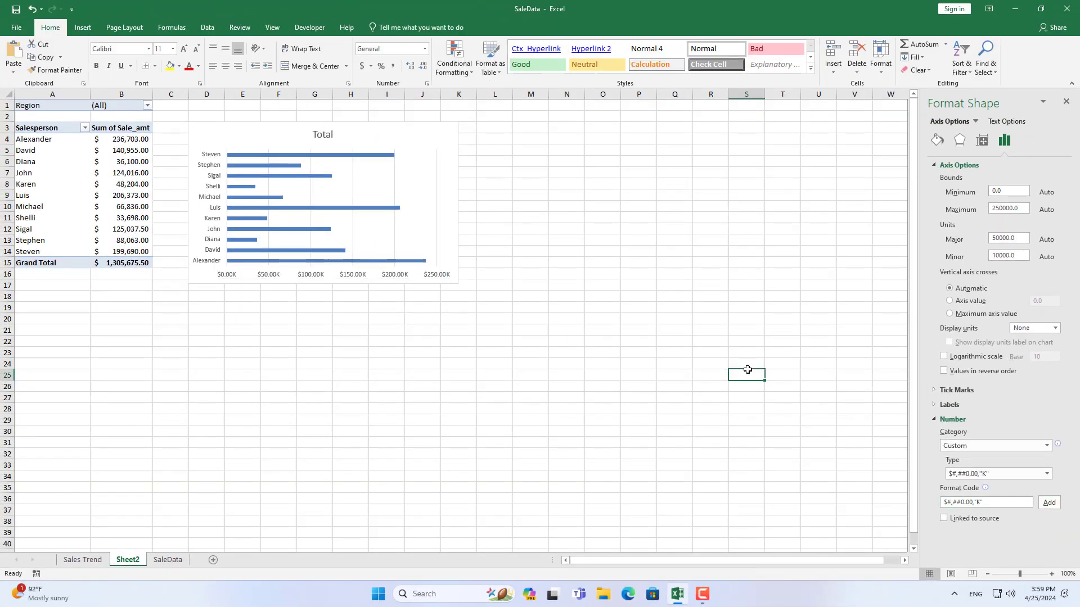
Add value data labels to the salesperson bars.
left_click(343, 156)
right_click(343, 156)
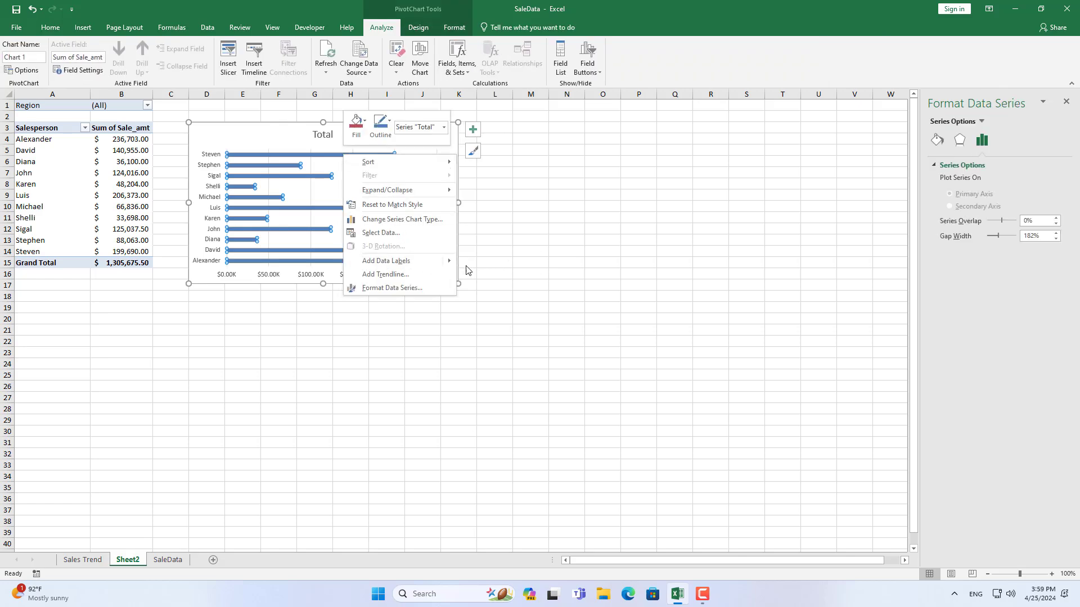
mouse_move(450, 261)
left_click(485, 263)
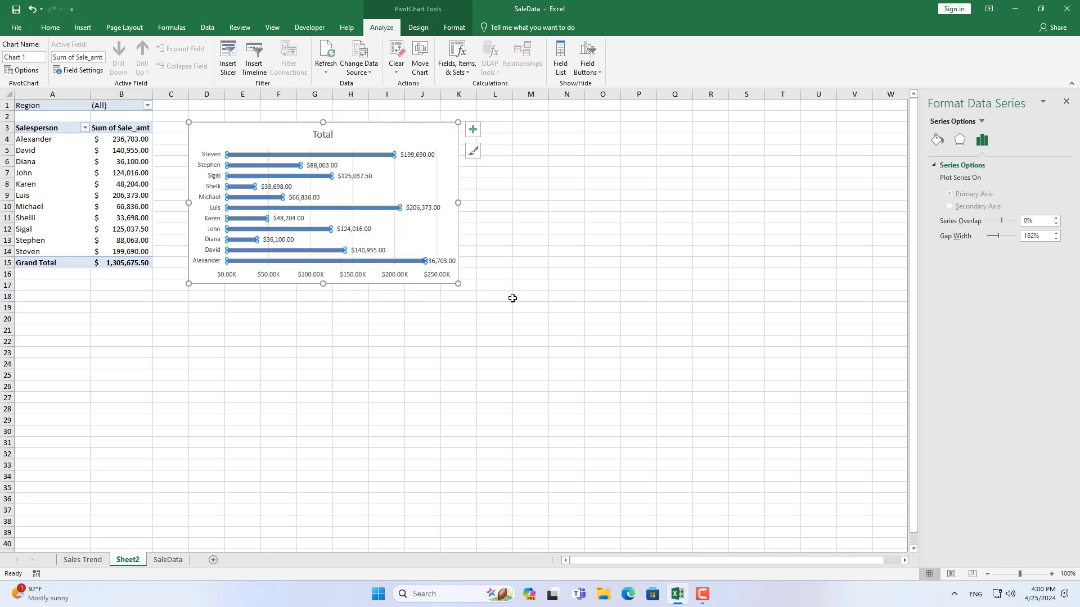
Format the data labels as Currency with code $#,##0.00,"K", e.g. $236.70K.
left_click(421, 155)
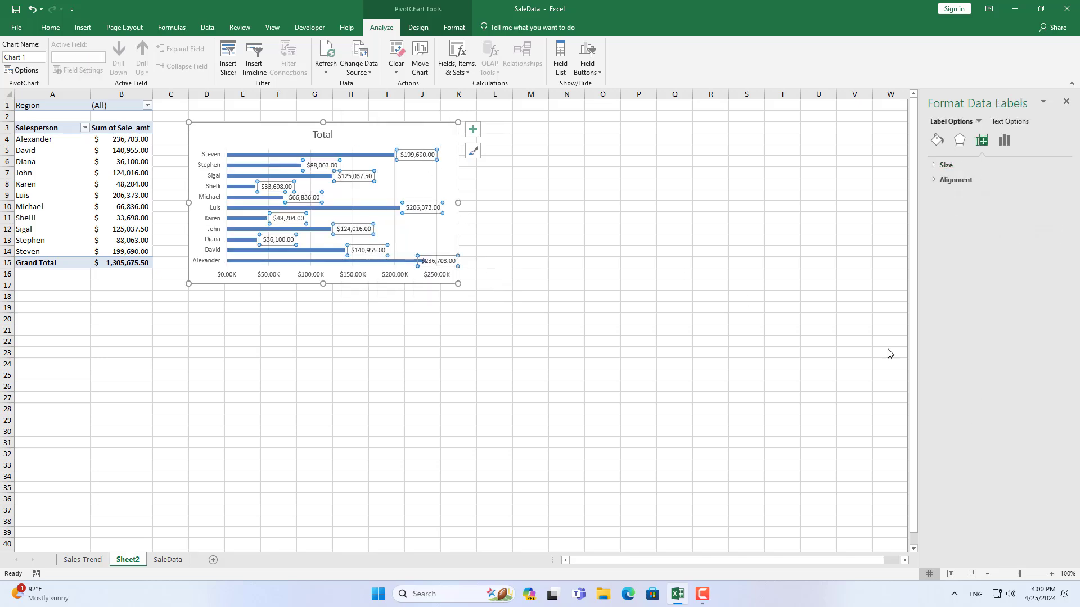
right_click(413, 154)
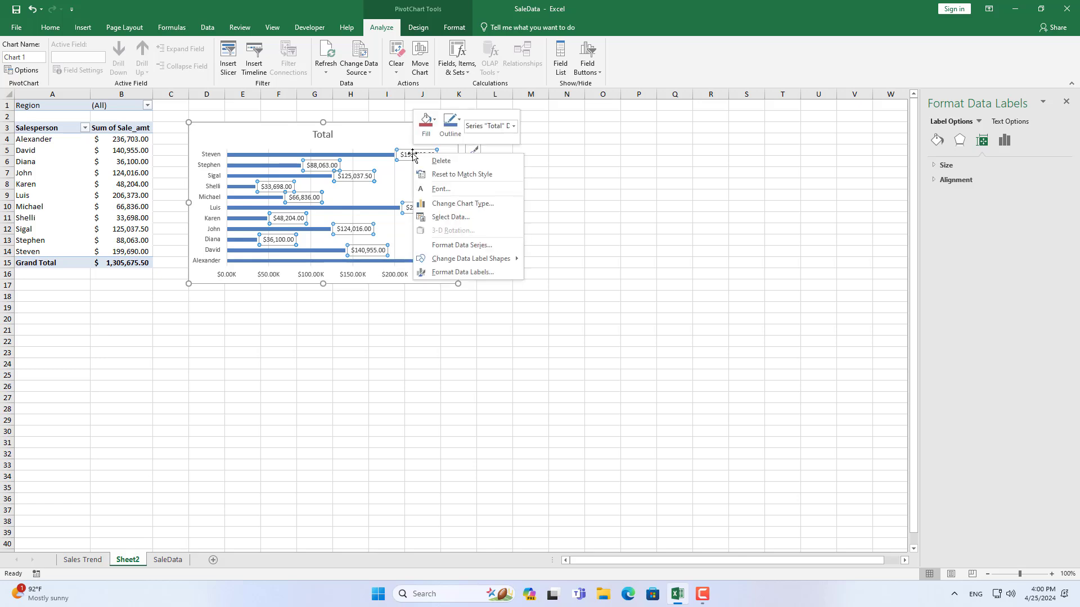
left_click(486, 273)
left_click(959, 379)
left_click(977, 409)
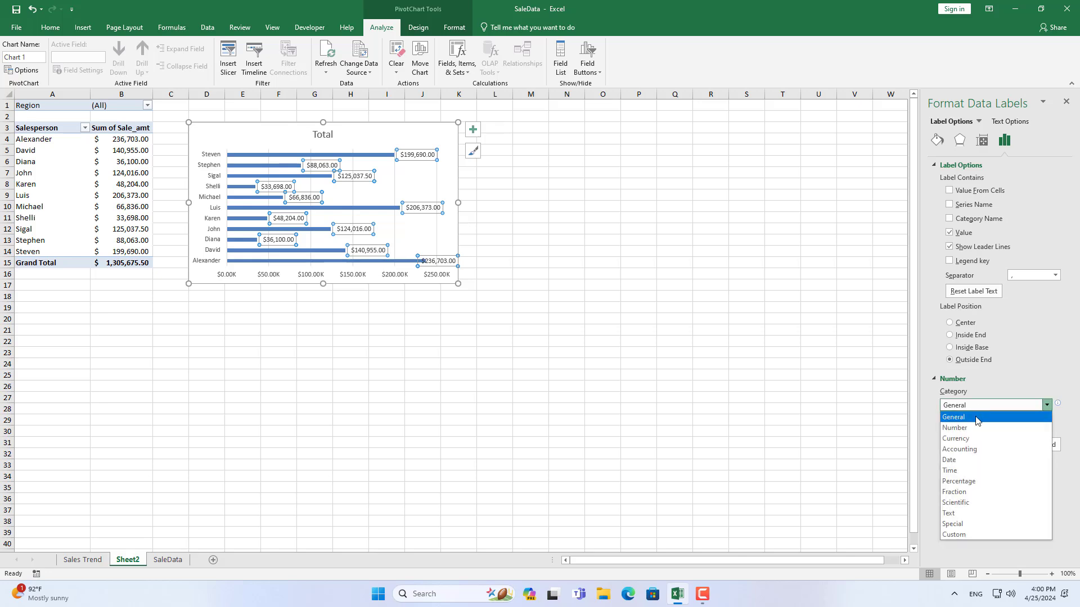
left_click(978, 438)
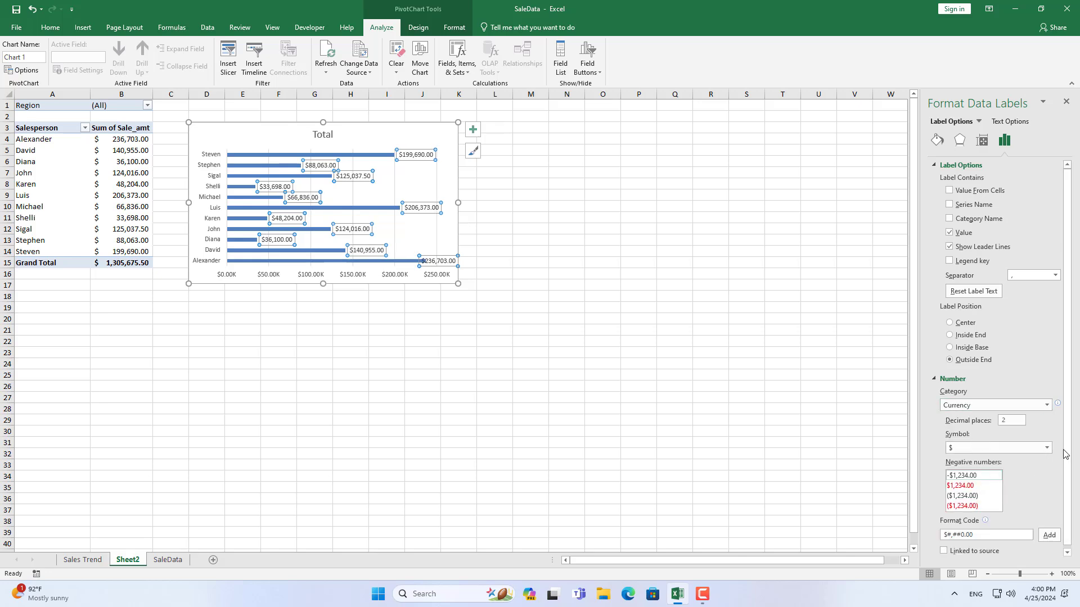
scroll(1065, 453, "down", 1)
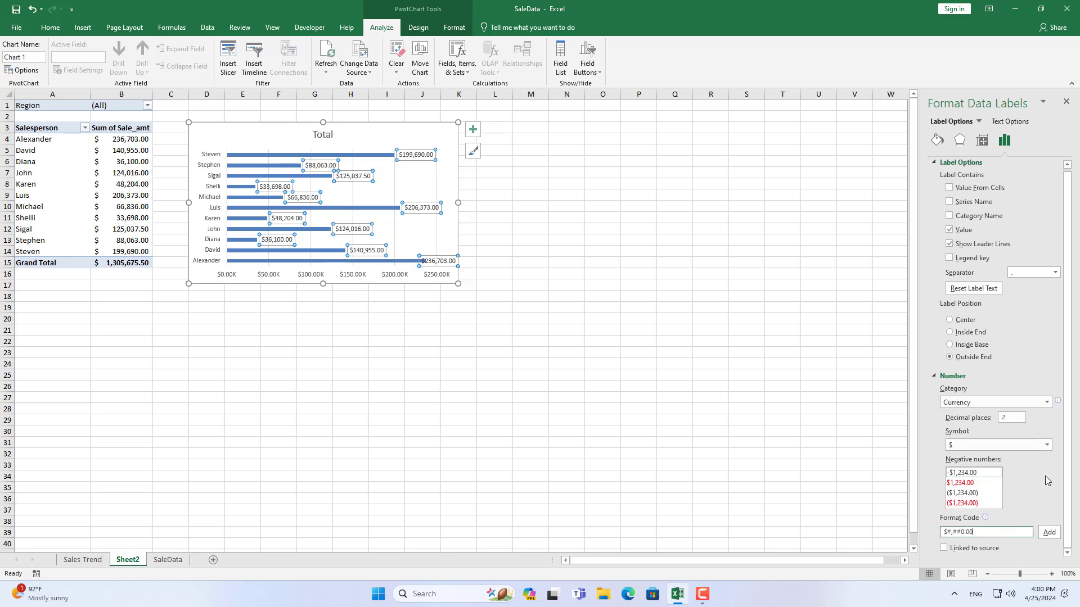
type("\"K\"")
left_click(1051, 533)
left_click(664, 319)
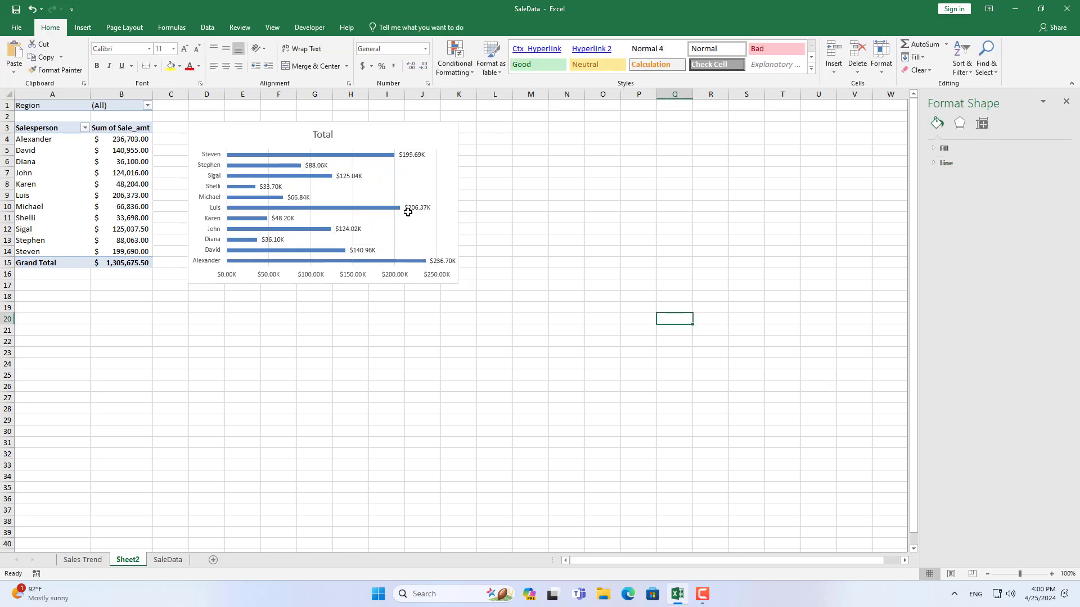
Sort the Salesperson field descending by Sum of Sale_amt.
left_click(85, 128)
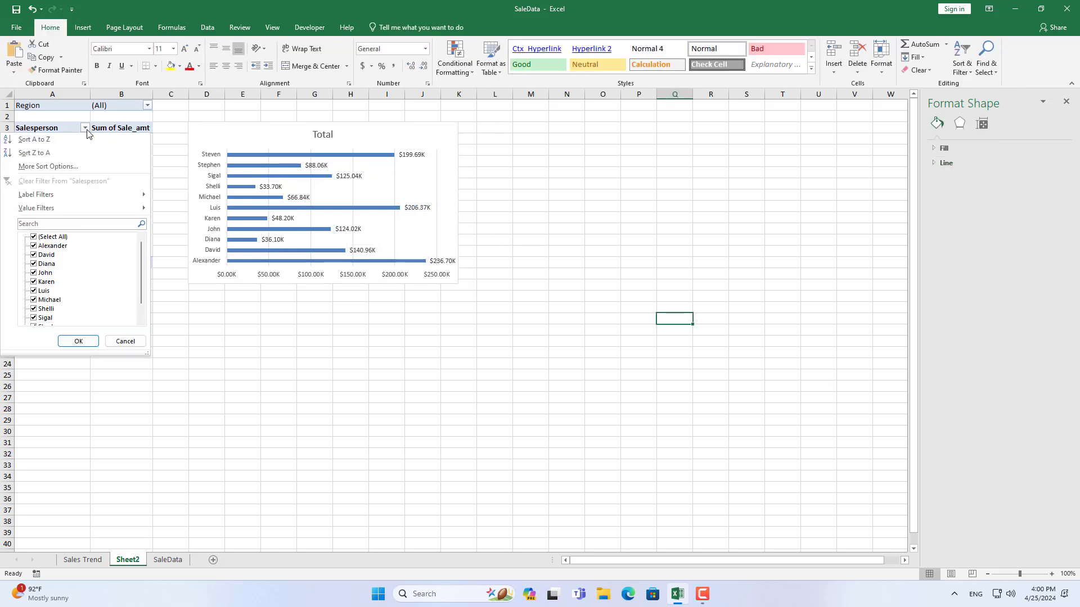
left_click(74, 166)
left_click(439, 164)
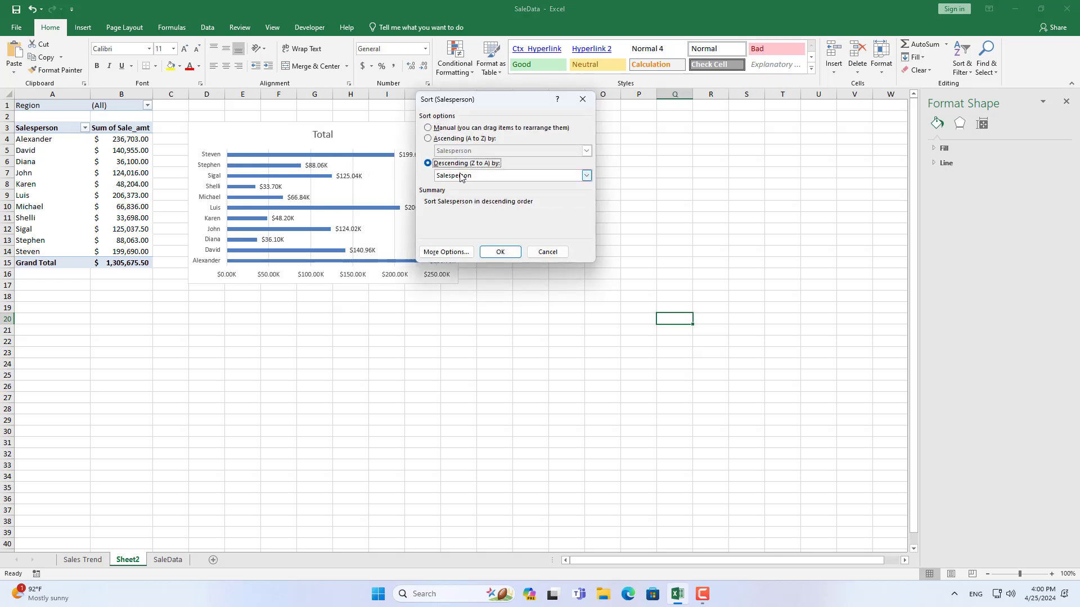
left_click(458, 176)
left_click(460, 194)
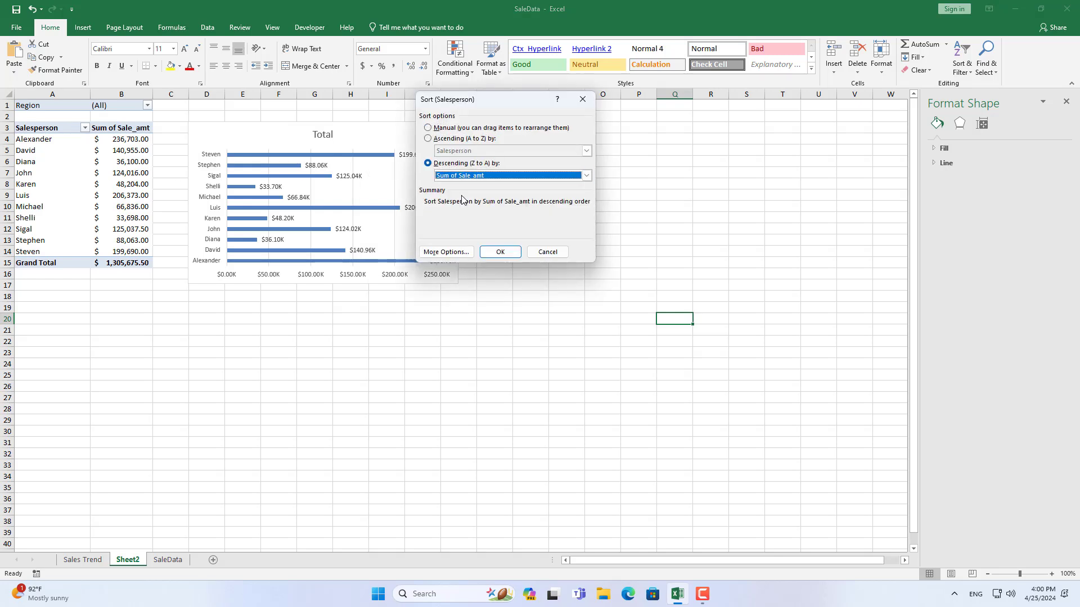
left_click(494, 251)
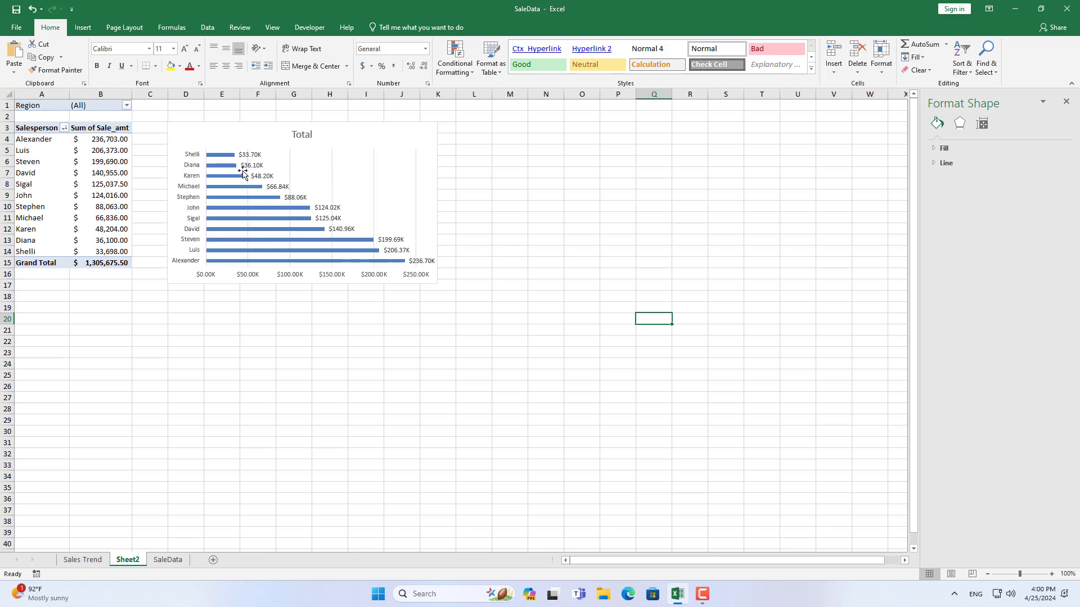
Change the Salesperson sort to ascending by Sum of Sale_amt, putting Alexander's bar on top.
left_click(64, 128)
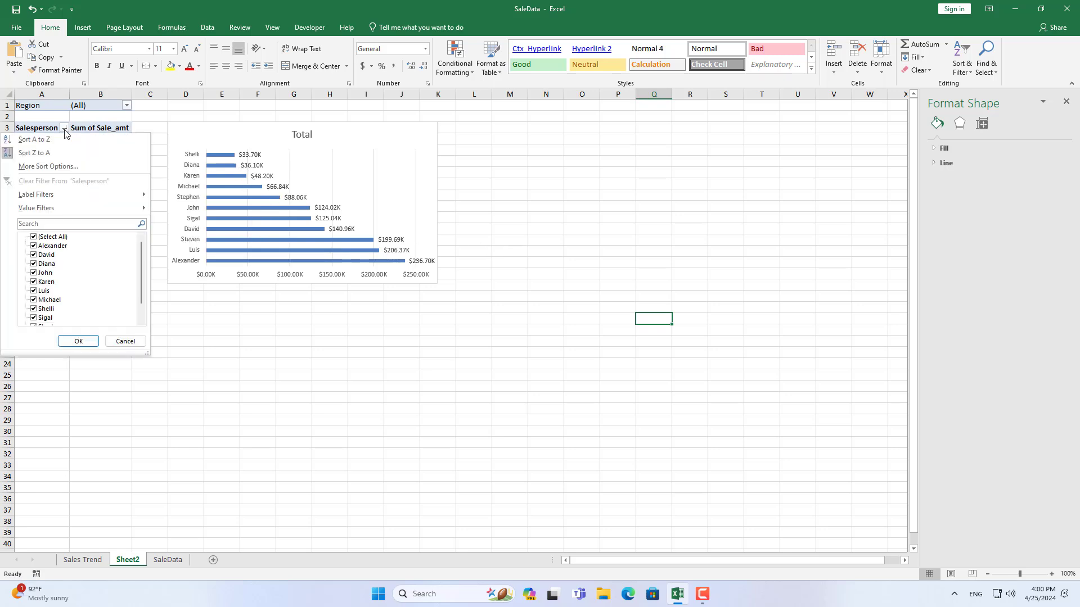
left_click(63, 166)
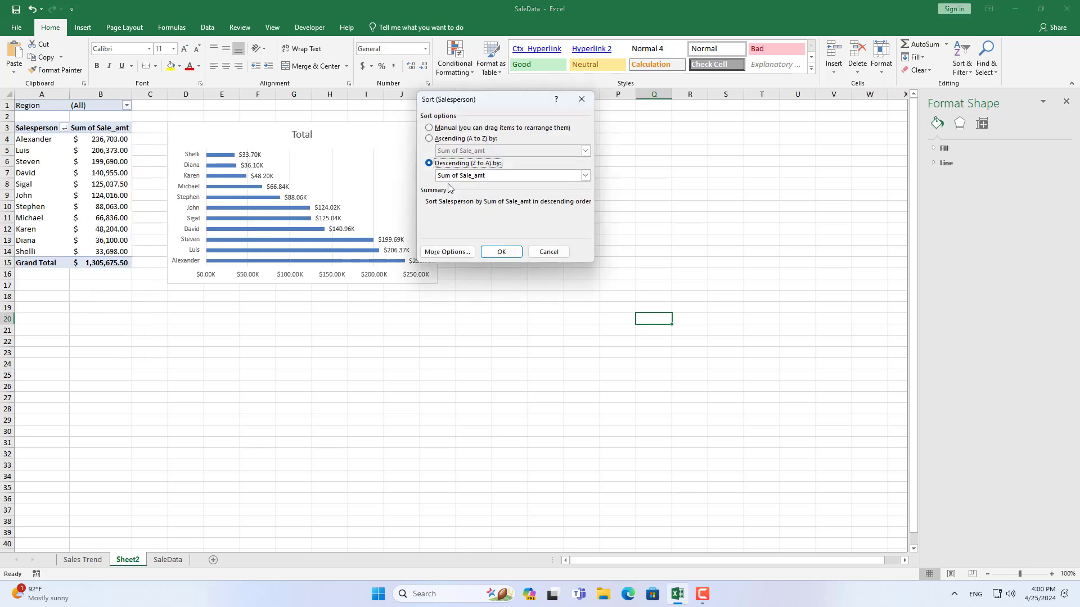
left_click(469, 140)
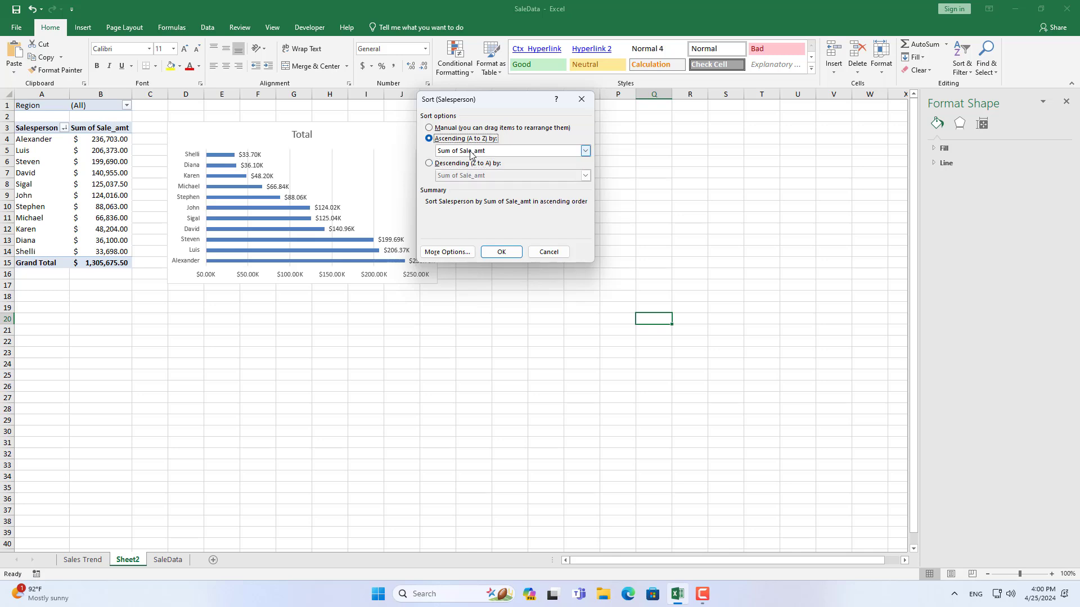
left_click(501, 252)
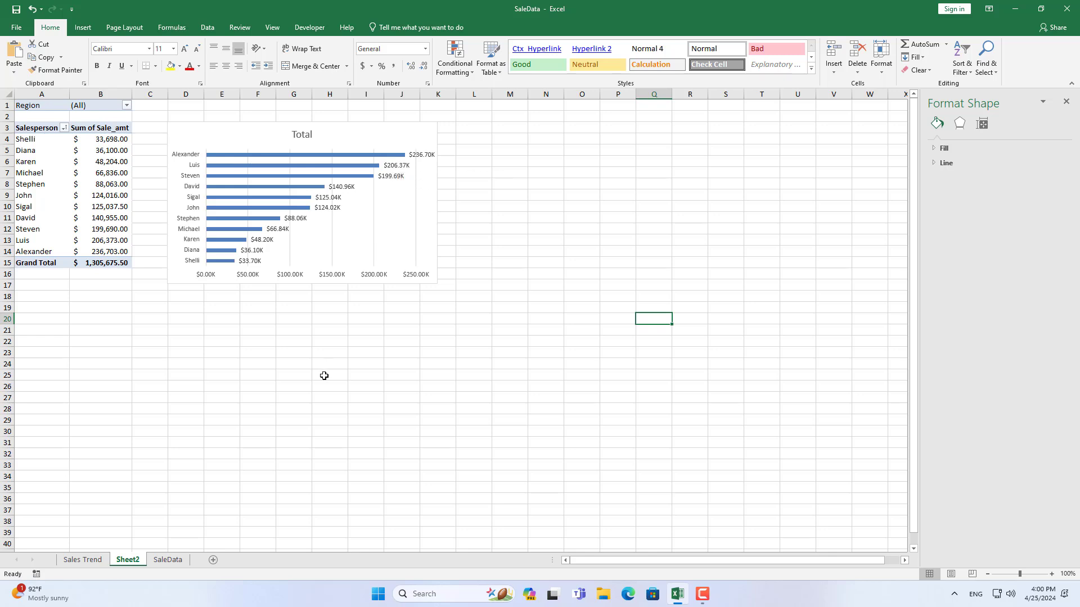
Retitle the bar chart 'Sales by Salesperson'.
left_click(302, 134)
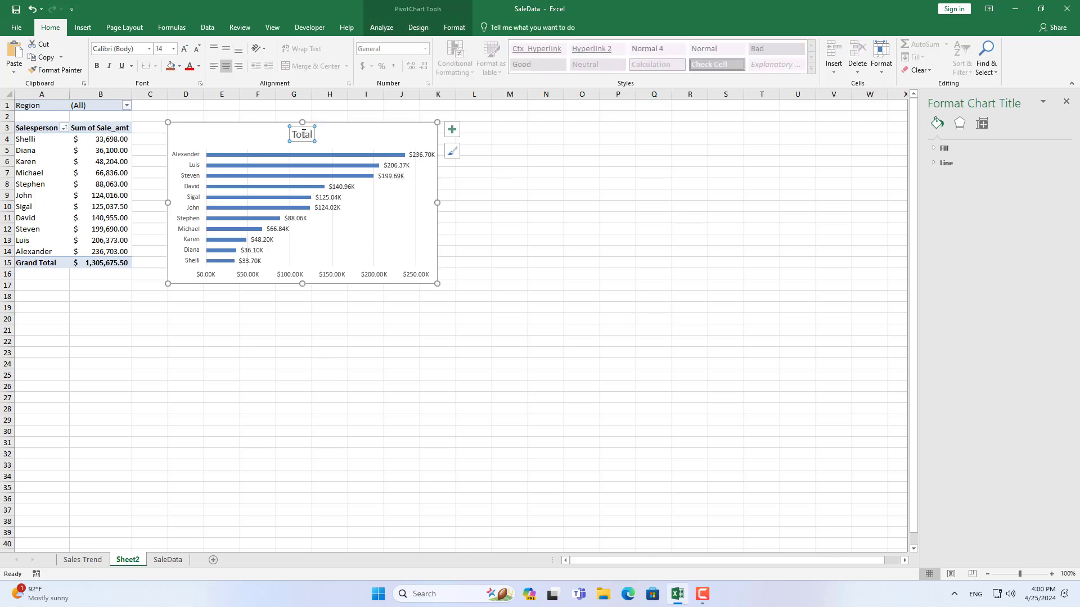
double_click(308, 134)
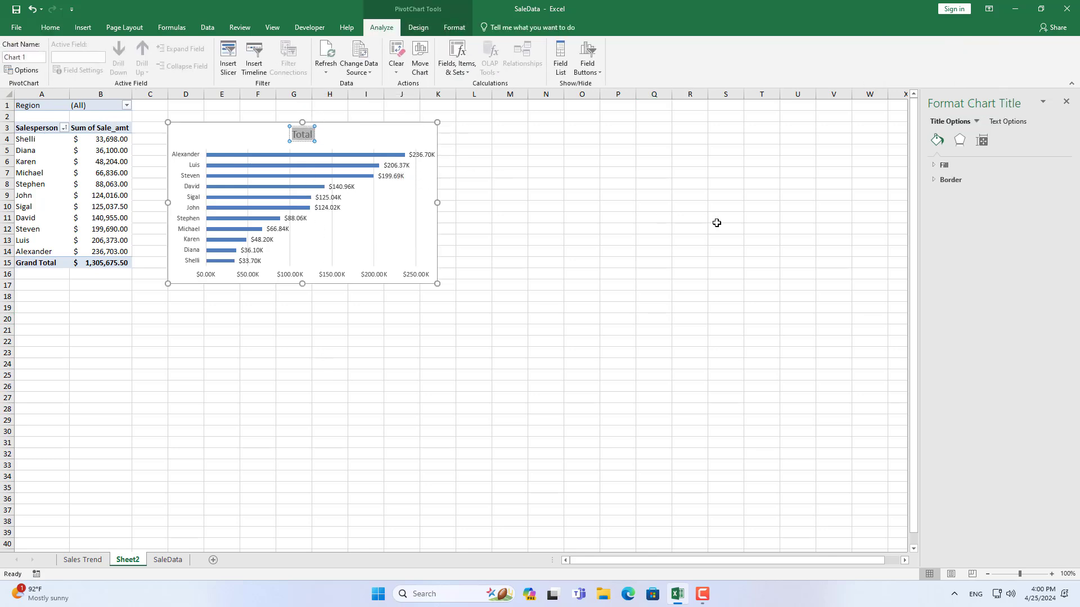
type("Sales by Salesperson")
left_click(507, 204)
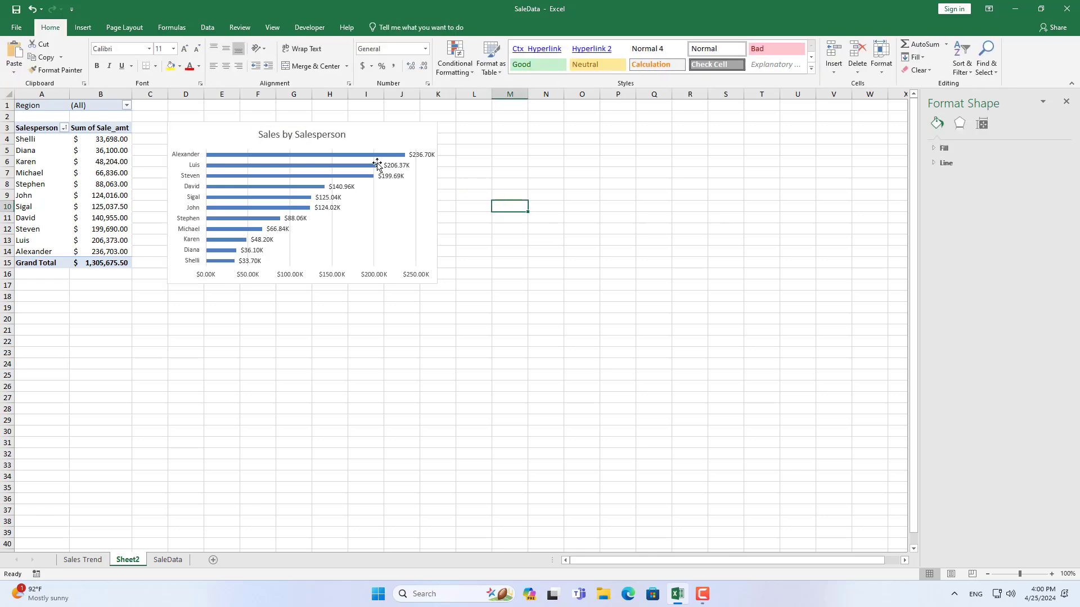
left_click(305, 134)
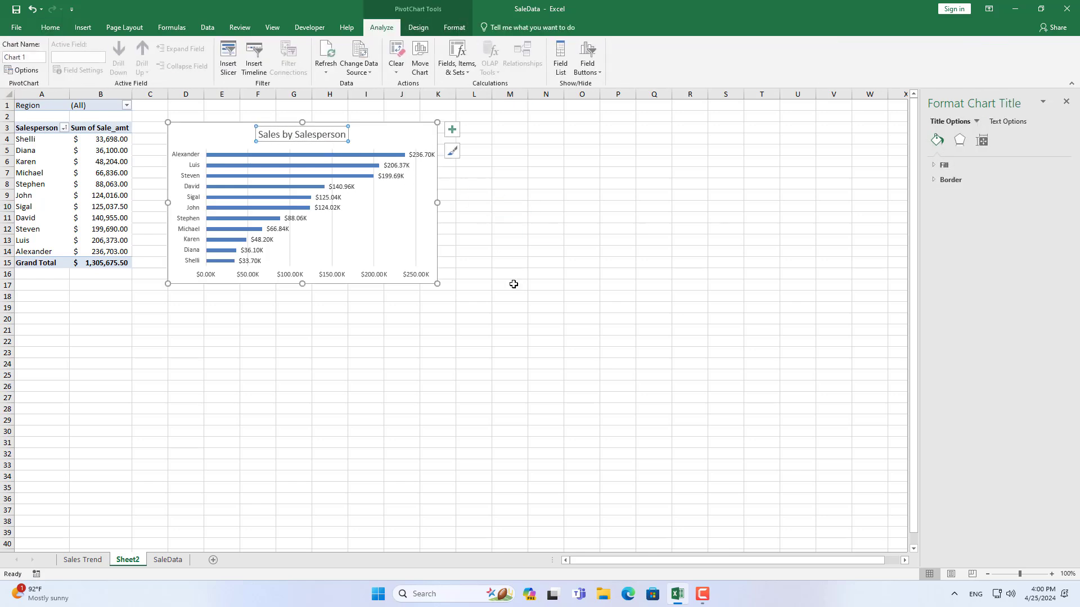
Rename Sheet2 to 'Sales by Salesperson' and return to the SaleData sheet.
right_click(127, 567)
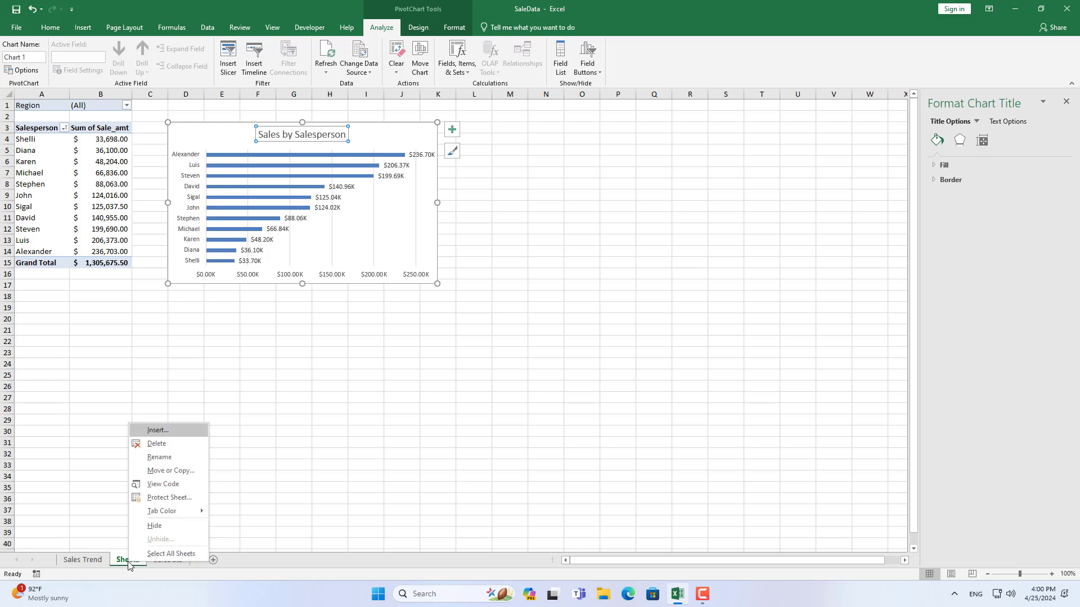
left_click(157, 457)
type("Sales by Salesperson")
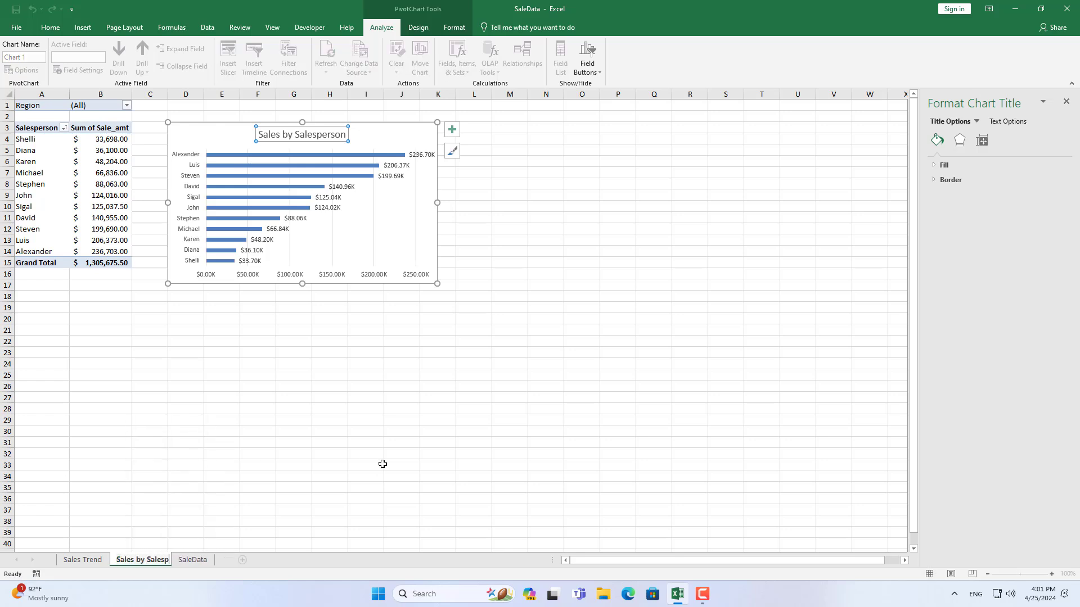
key("Return")
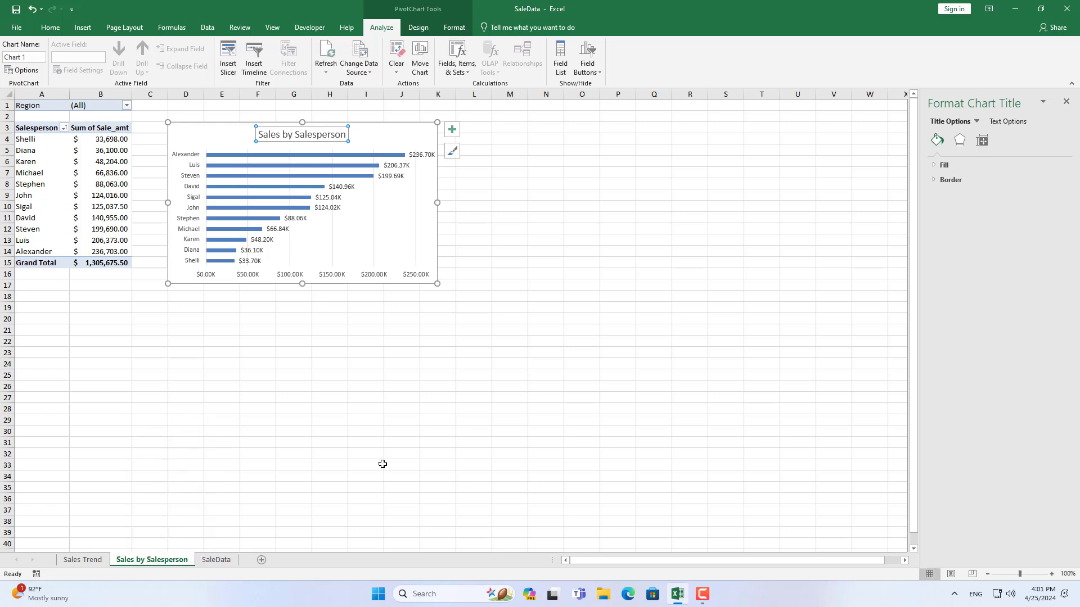
left_click(216, 560)
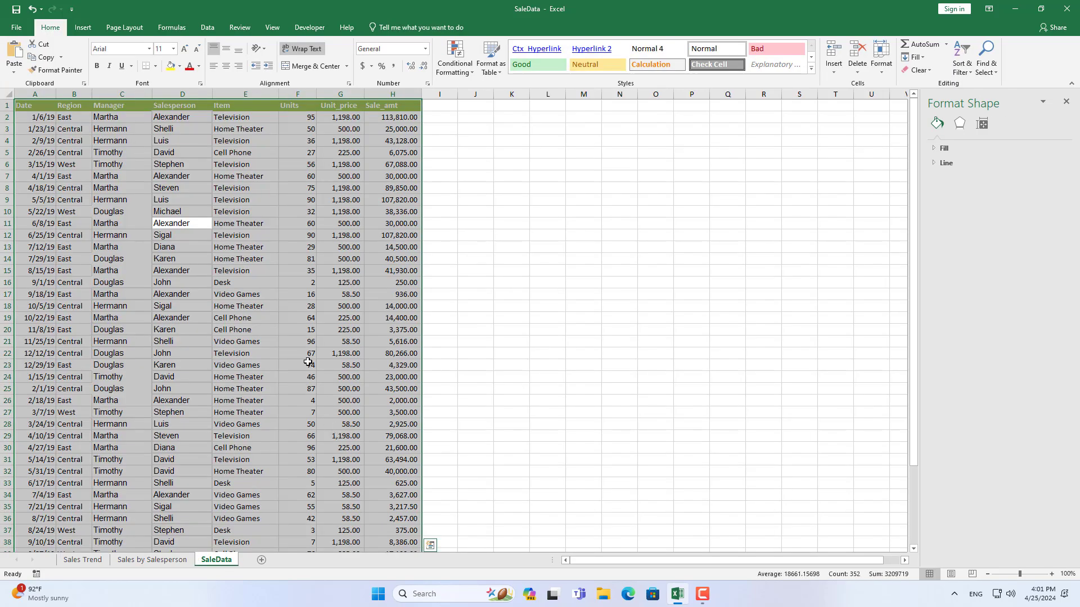
Create a pivot table on a new sheet with Region as rows and Sum of Sale_amt as values.
left_click(83, 27)
left_click(26, 62)
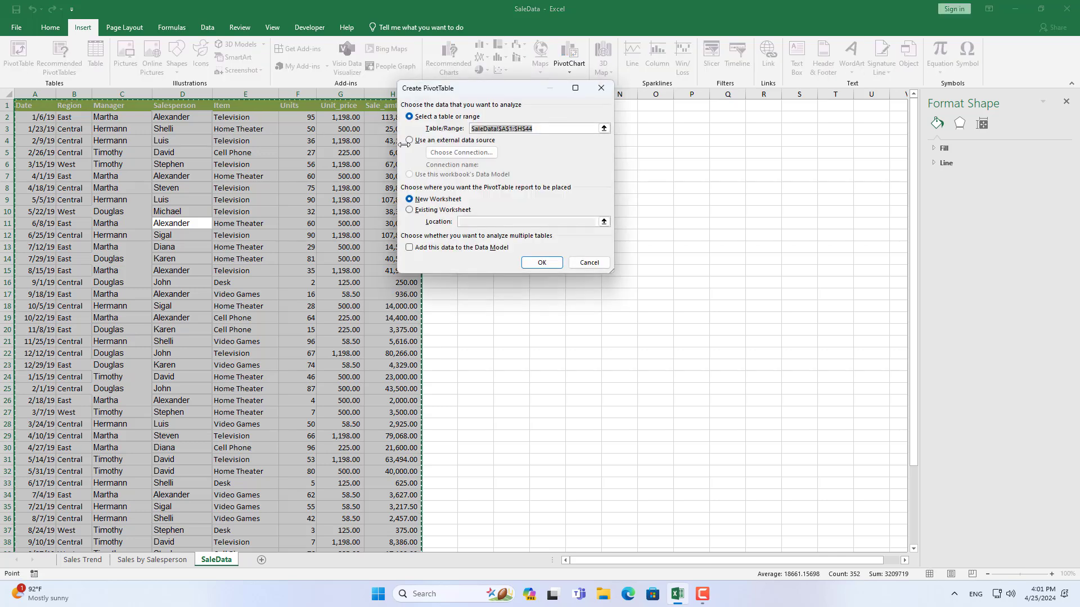
left_click(540, 259)
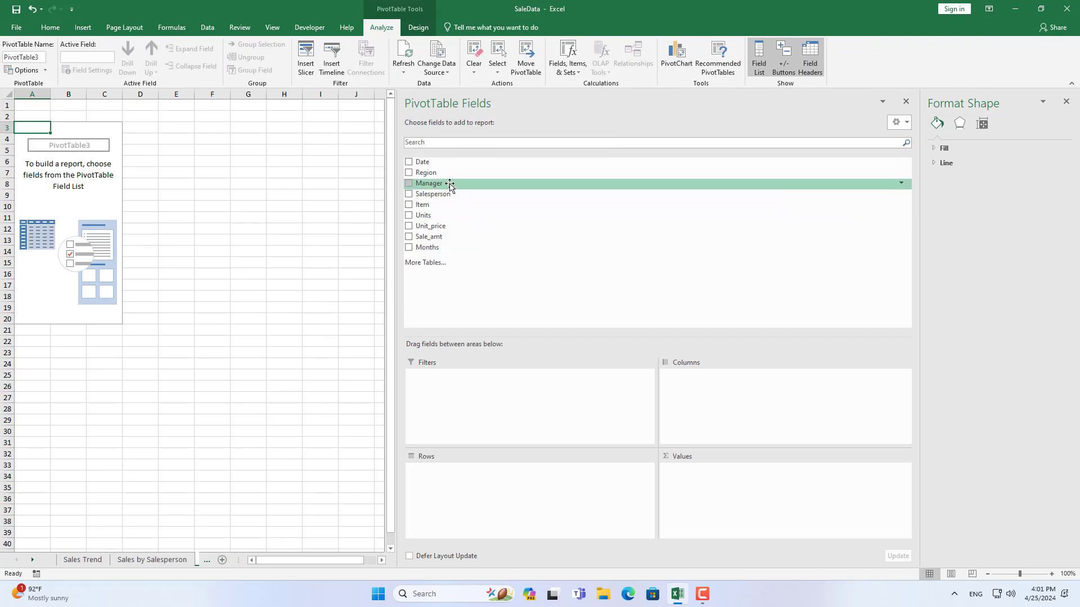
left_click_drag(435, 173, 498, 476)
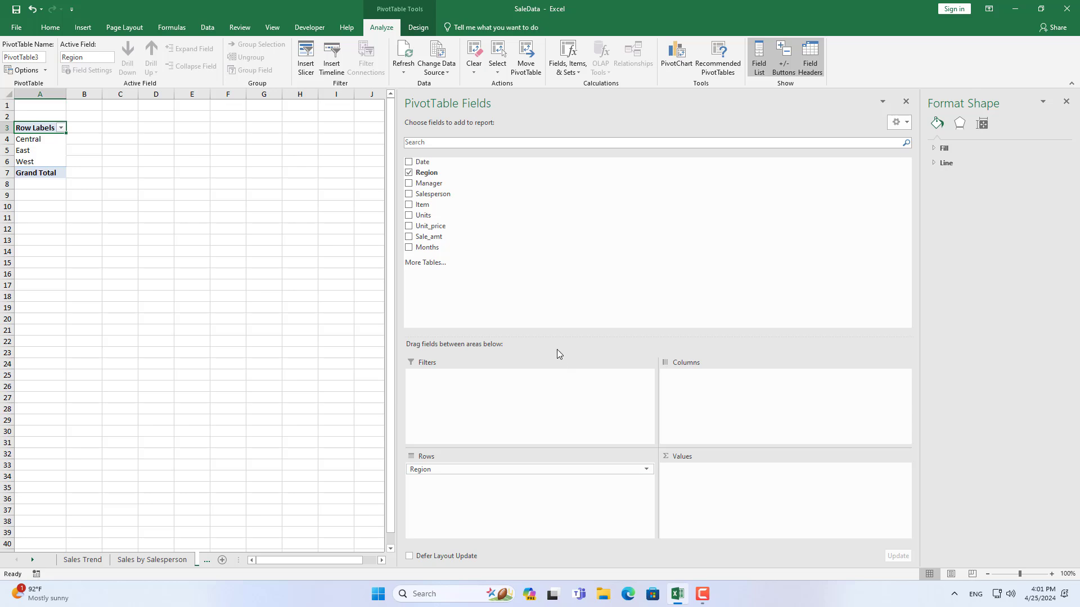
left_click_drag(438, 237, 737, 489)
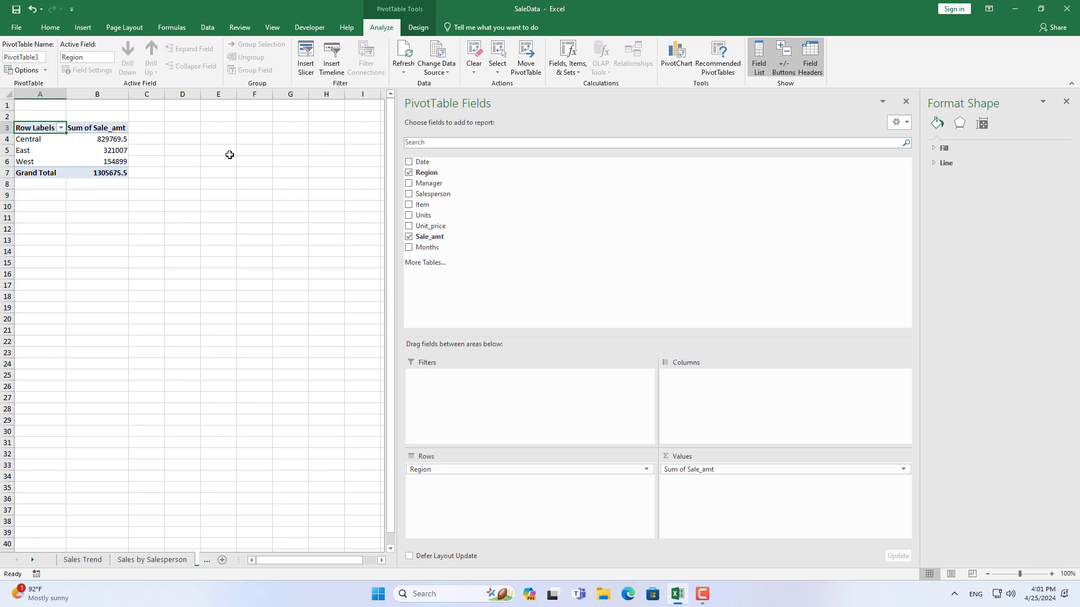
Give the sales totals in B4:B7 Accounting format and close the side panes.
left_click(191, 127)
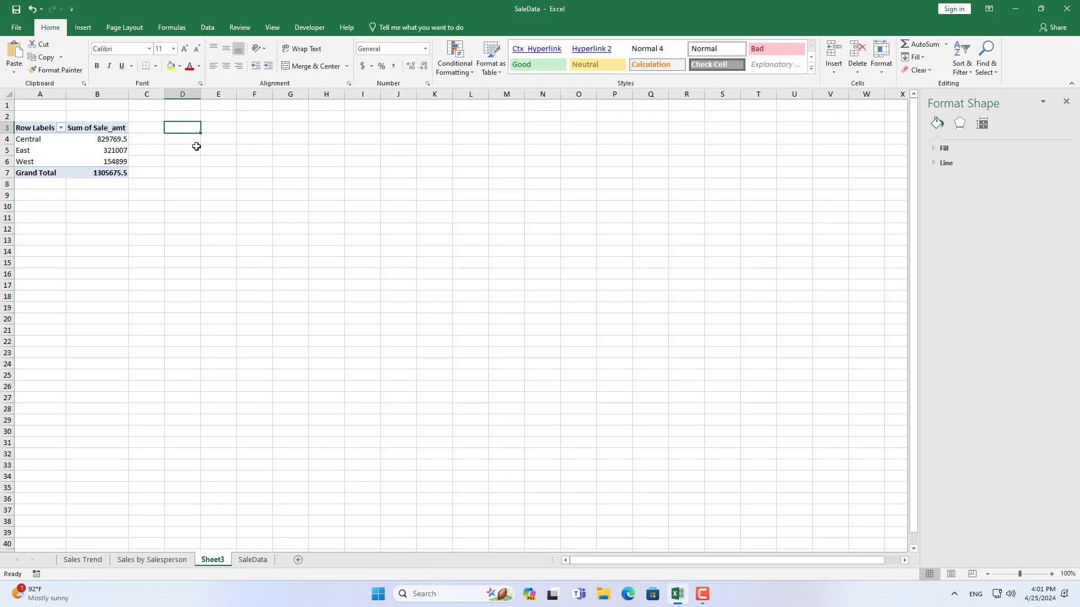
left_click_drag(107, 138, 110, 169)
left_click(53, 28)
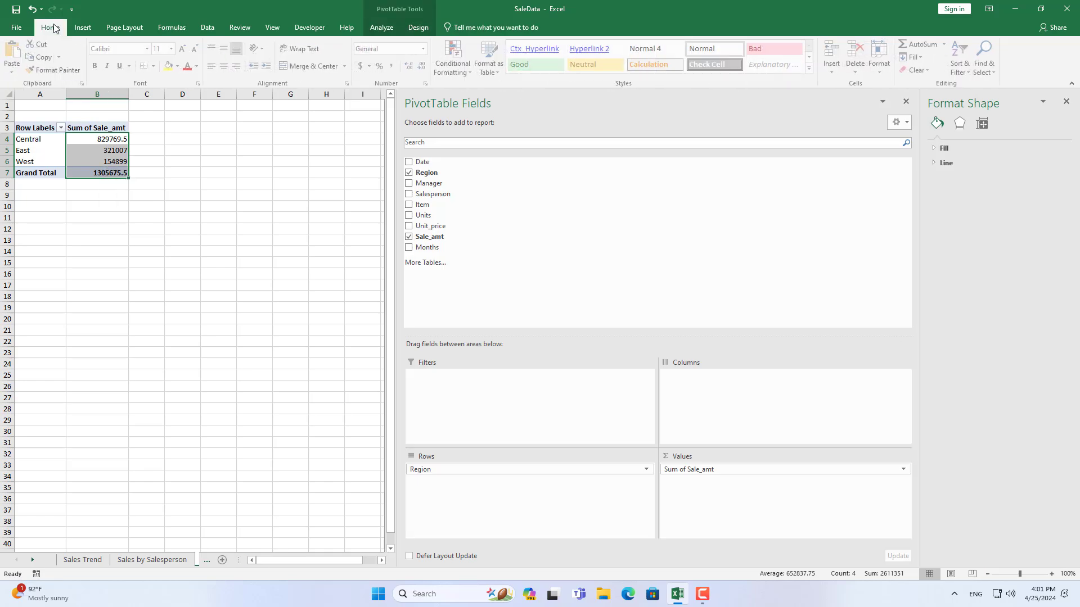
left_click(363, 66)
left_click(1065, 103)
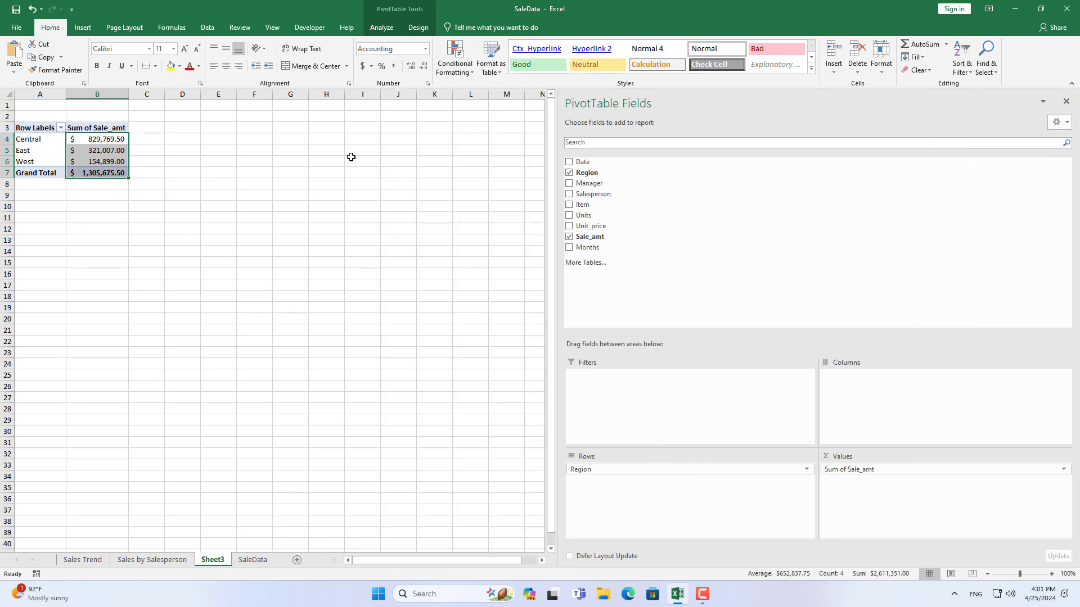
left_click(1066, 102)
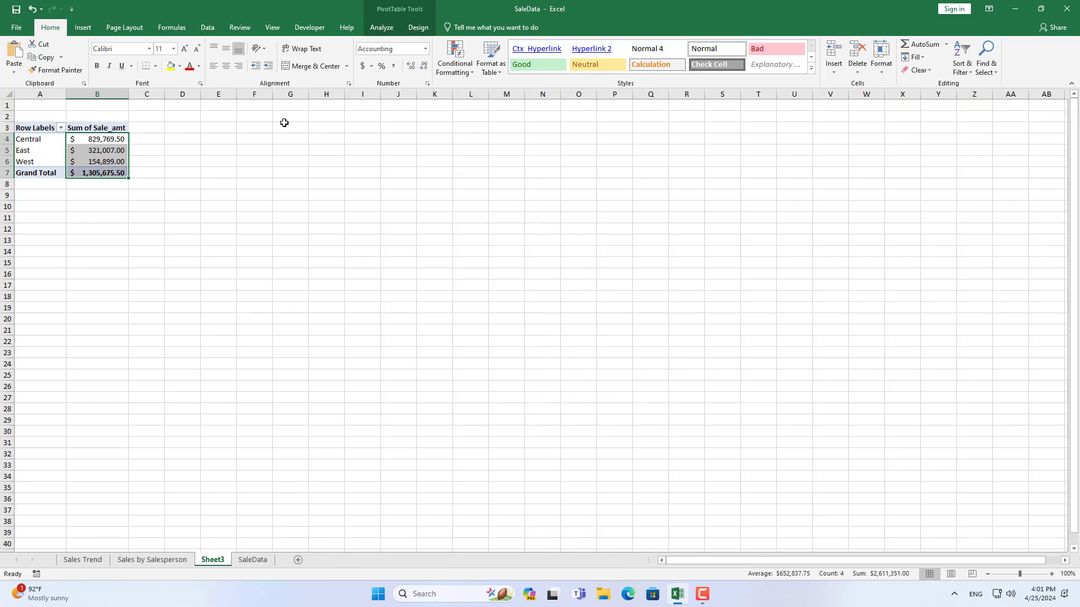
left_click(188, 128)
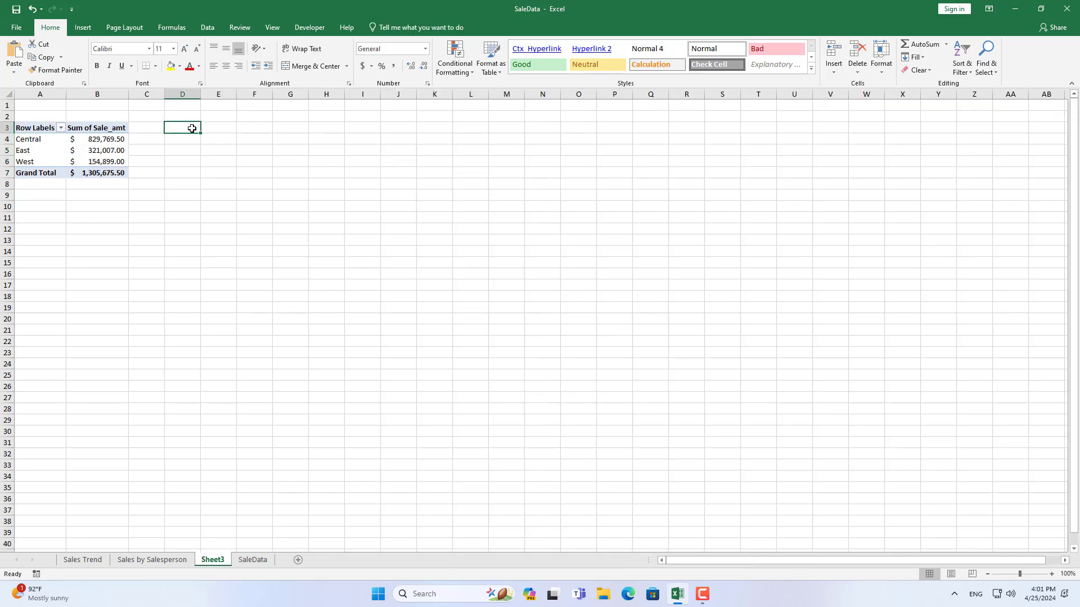
Rename the Row Labels header to Region and select the pivot range A3:B7.
left_click(90, 30)
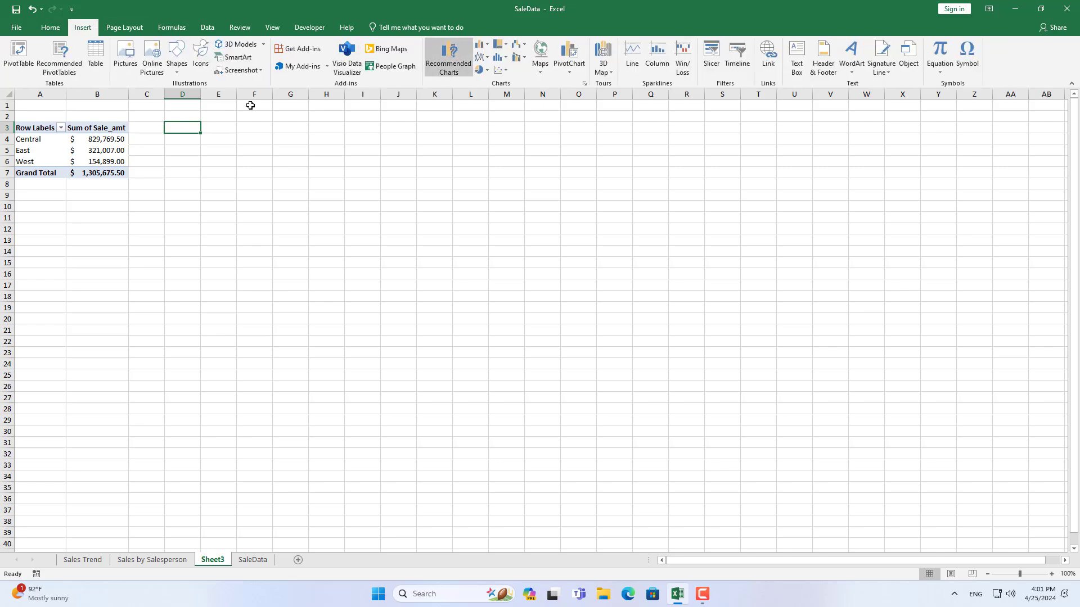
left_click(45, 126)
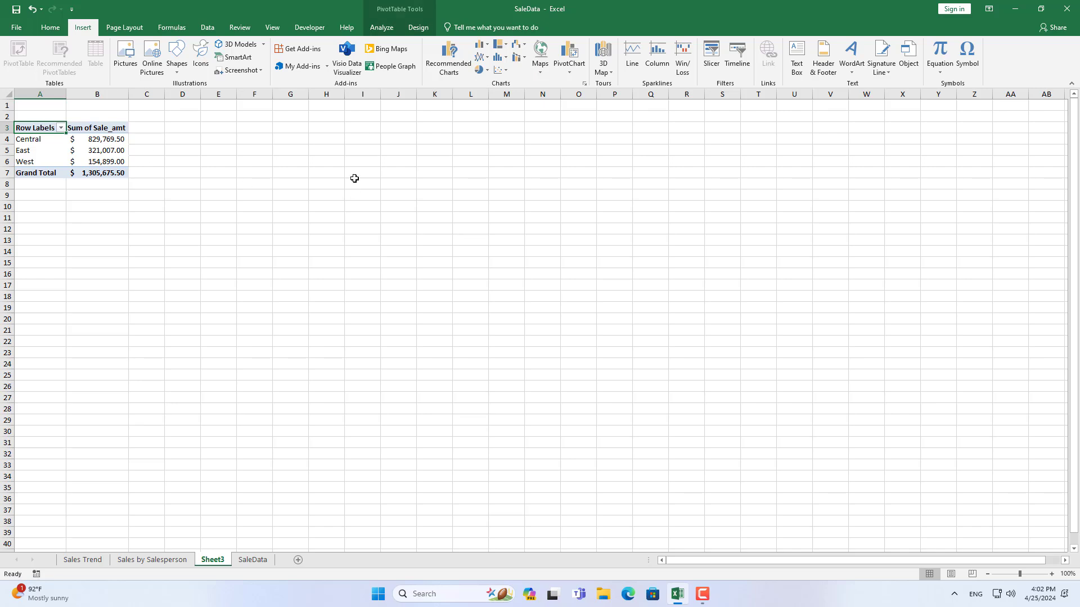
type("Region")
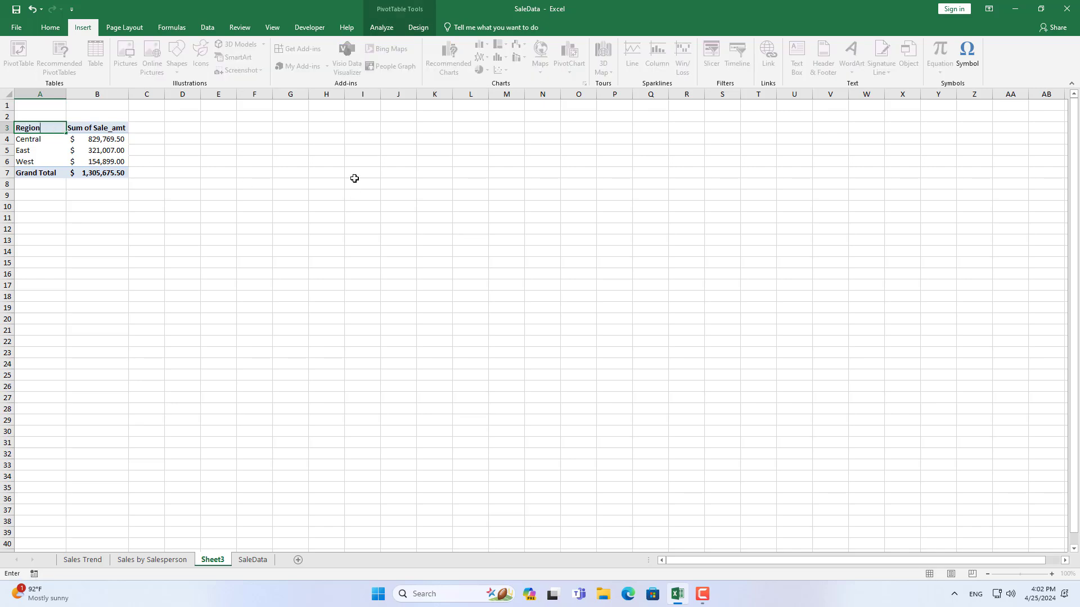
key("Return")
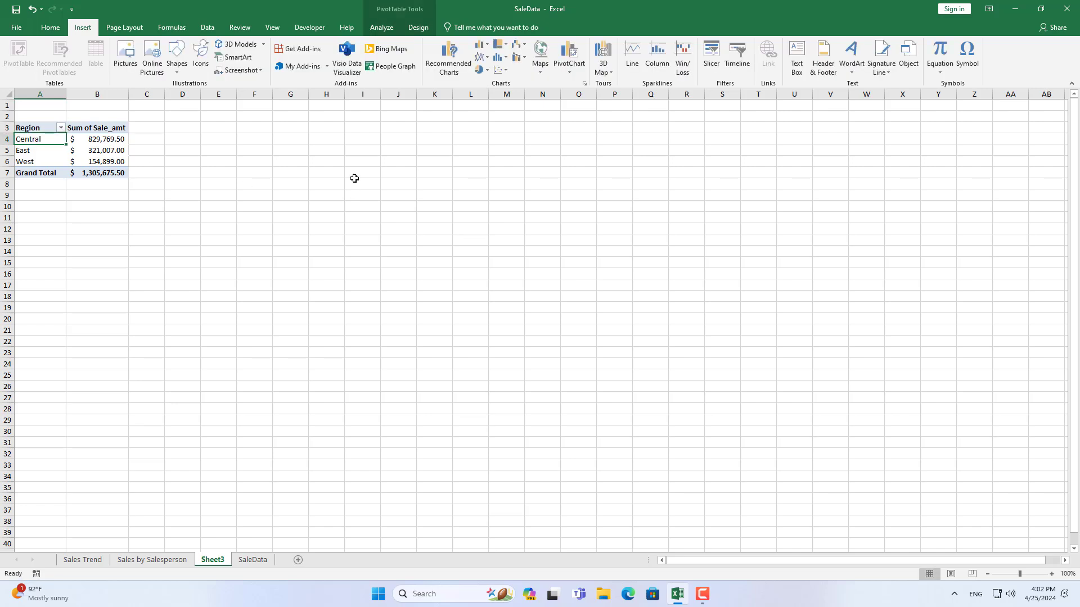
left_click_drag(49, 128, 102, 173)
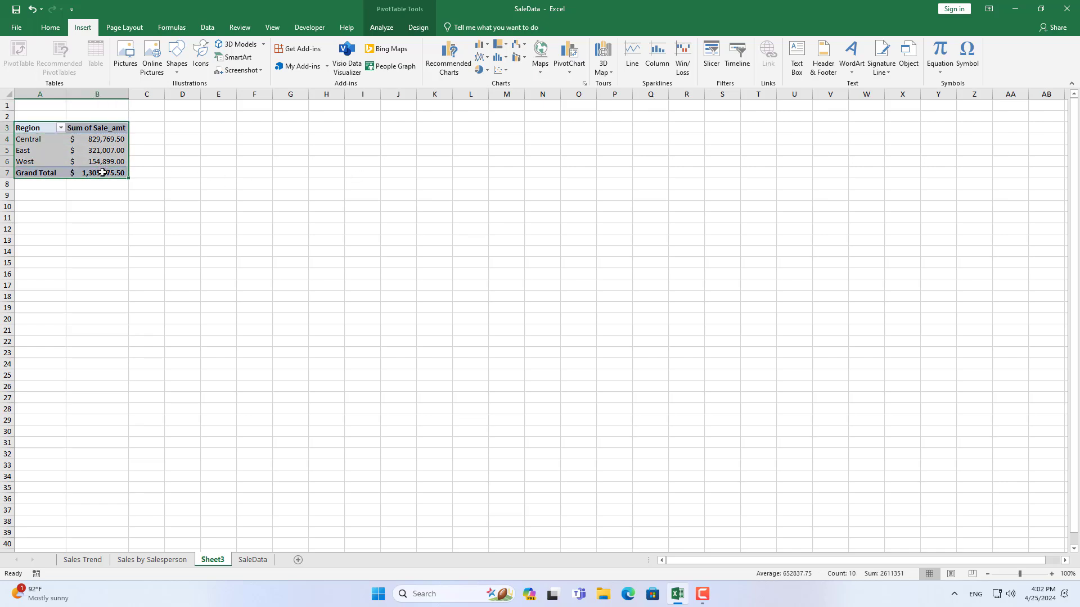
Insert a clustered column PivotChart and move it beside the region pivot table.
left_click(570, 68)
left_click(582, 93)
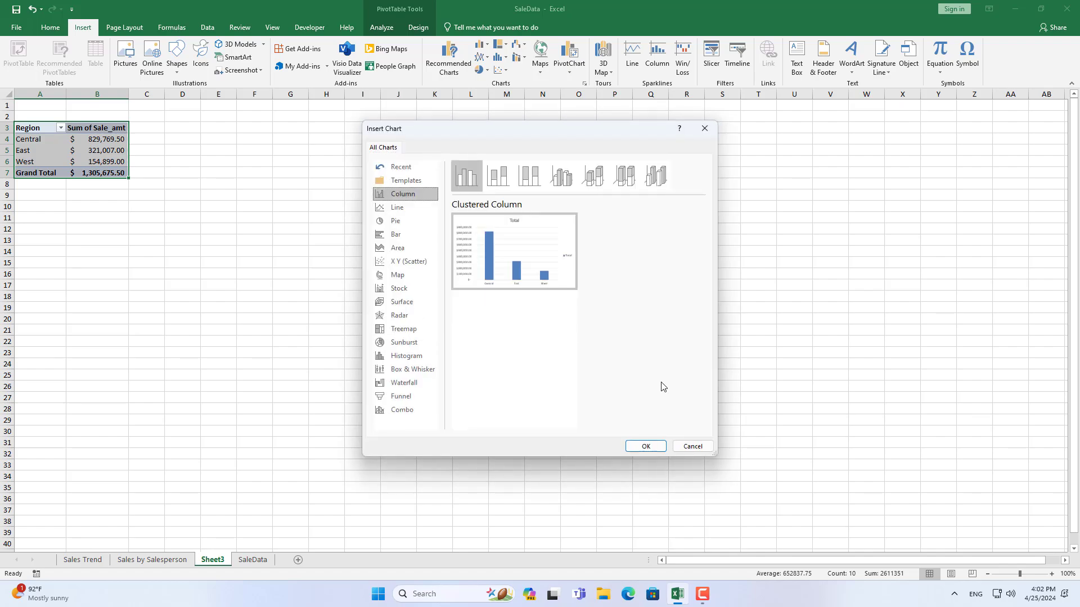
left_click(644, 446)
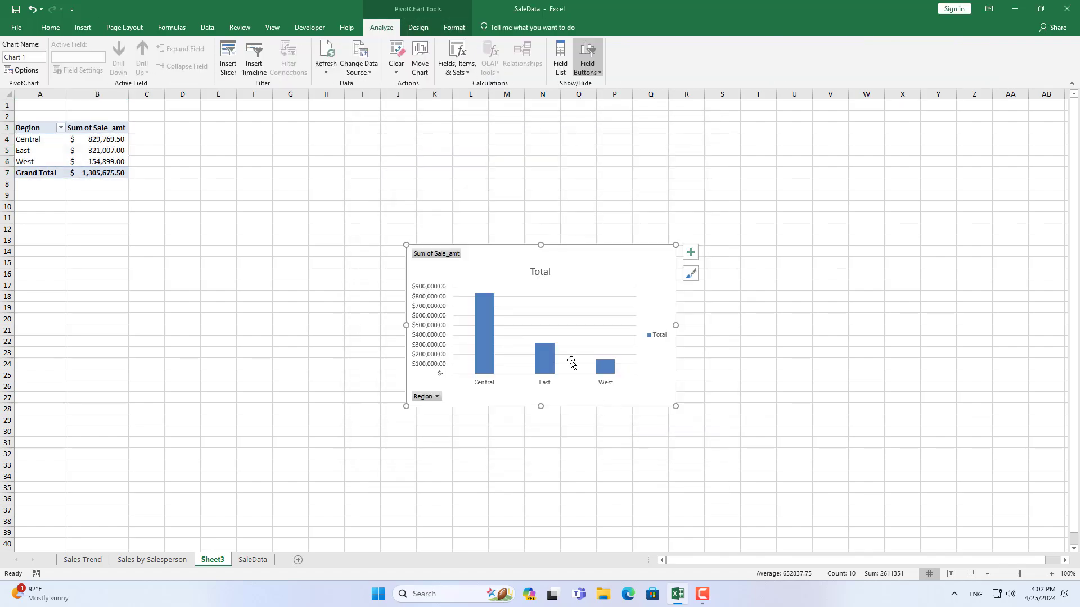
left_click_drag(576, 390, 365, 267)
Hide the chart's field buttons, delete its legend, and title it 'Sales by Region'.
left_click(600, 73)
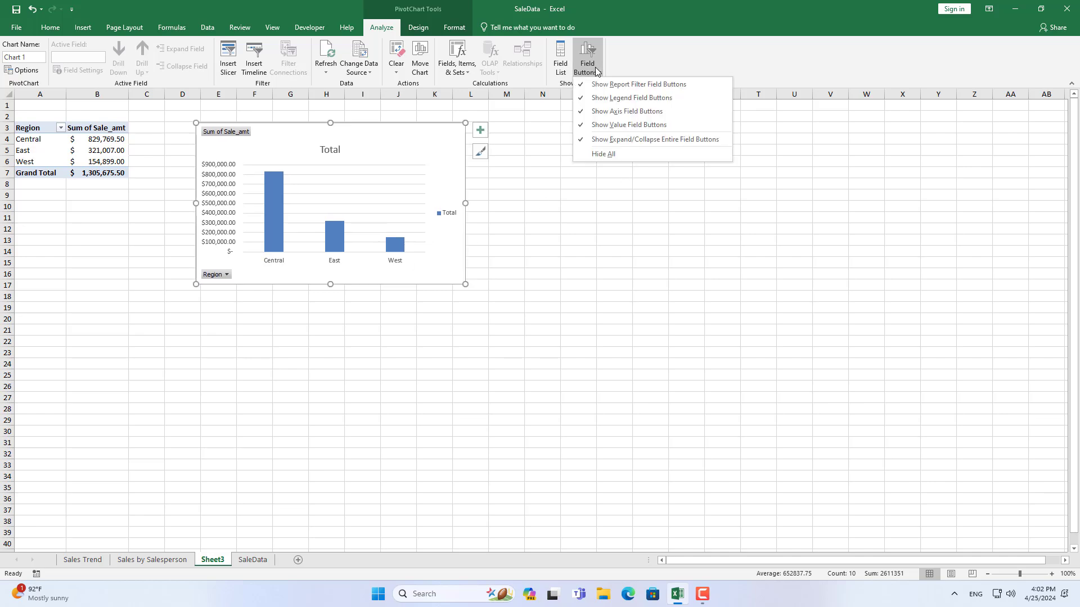
left_click(595, 155)
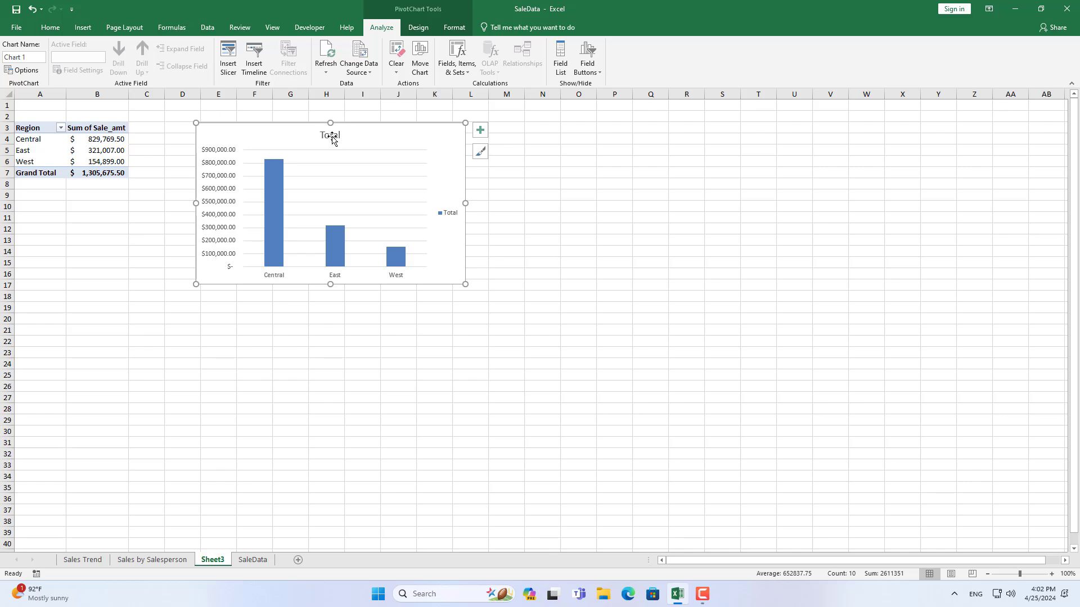
left_click(443, 214)
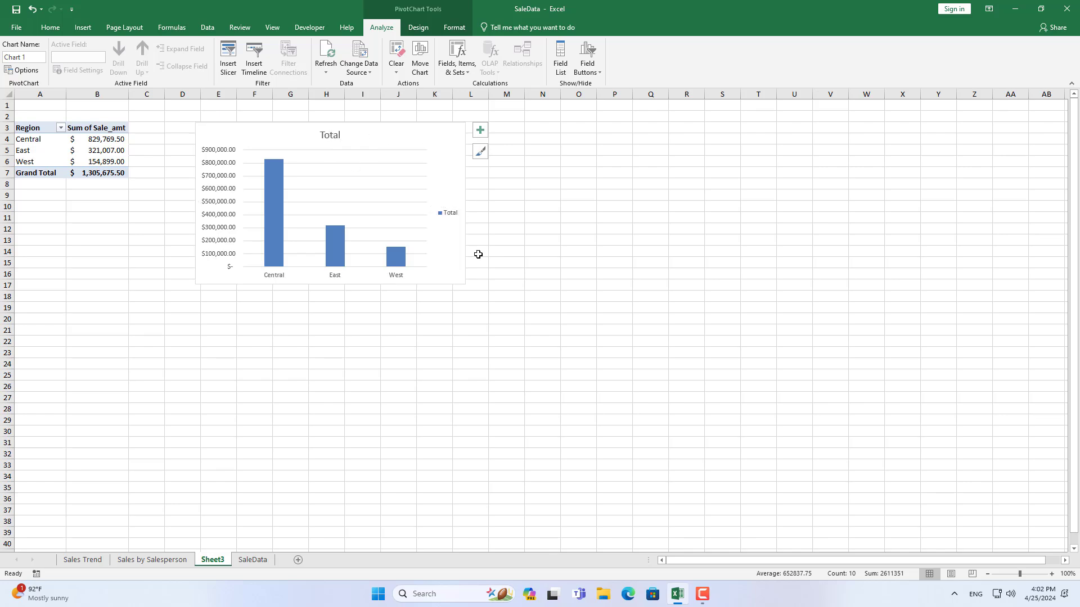
key("Delete")
left_click(330, 134)
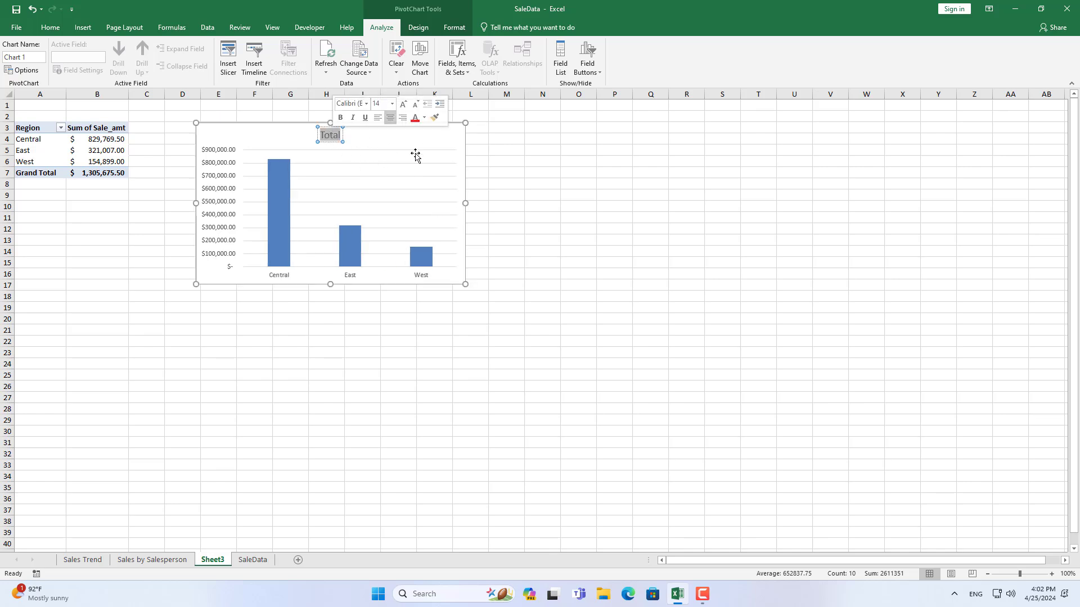
type("Sales by Region")
left_click(561, 176)
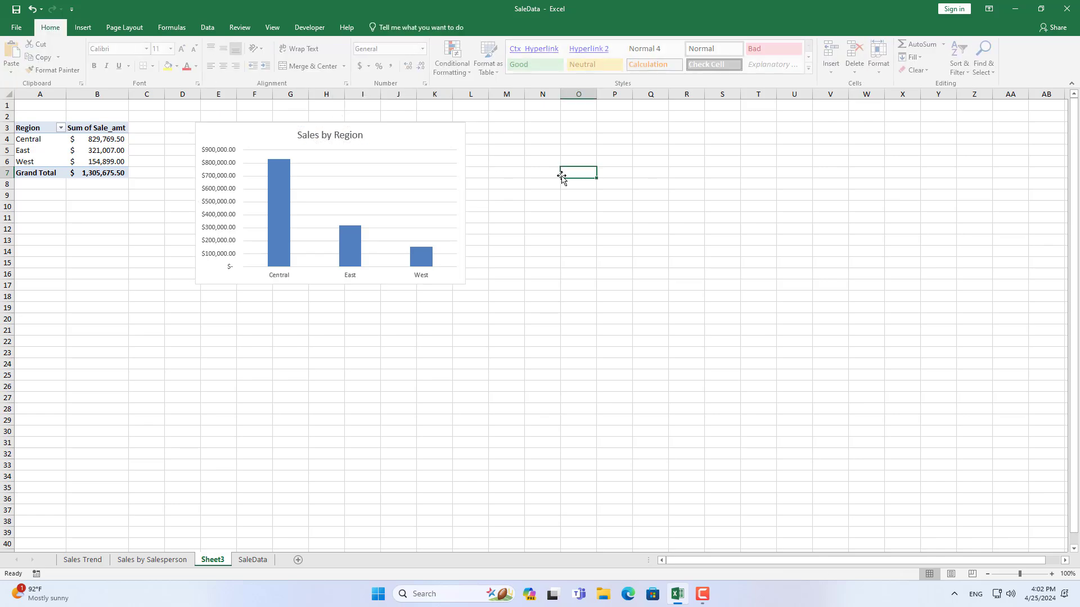
Format the value axis as Currency with a custom ,"K" code showing values like $900.00K.
left_click(217, 204)
right_click(223, 242)
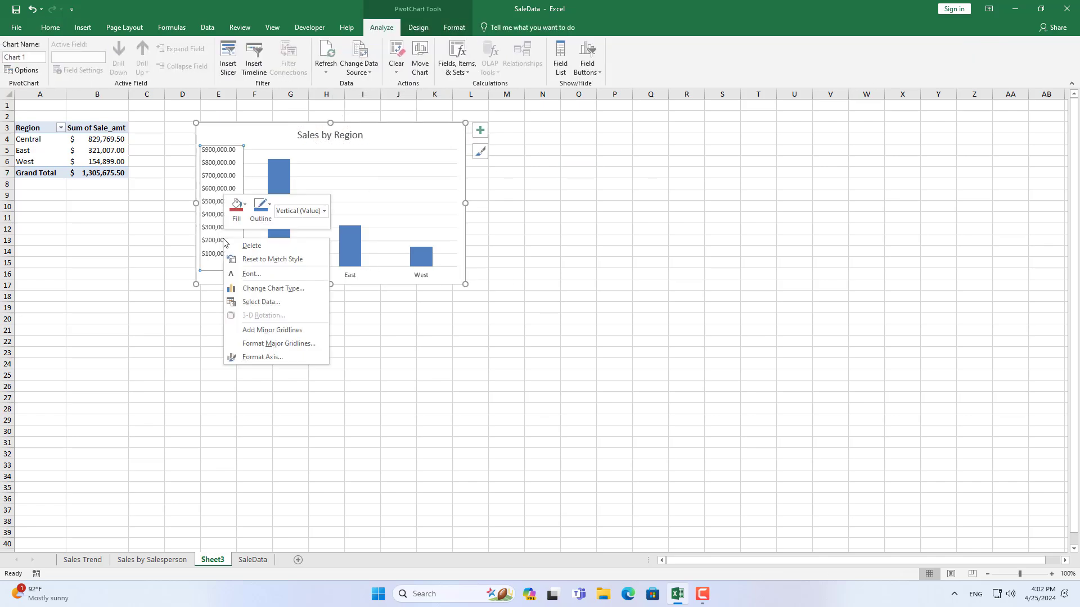
left_click(281, 357)
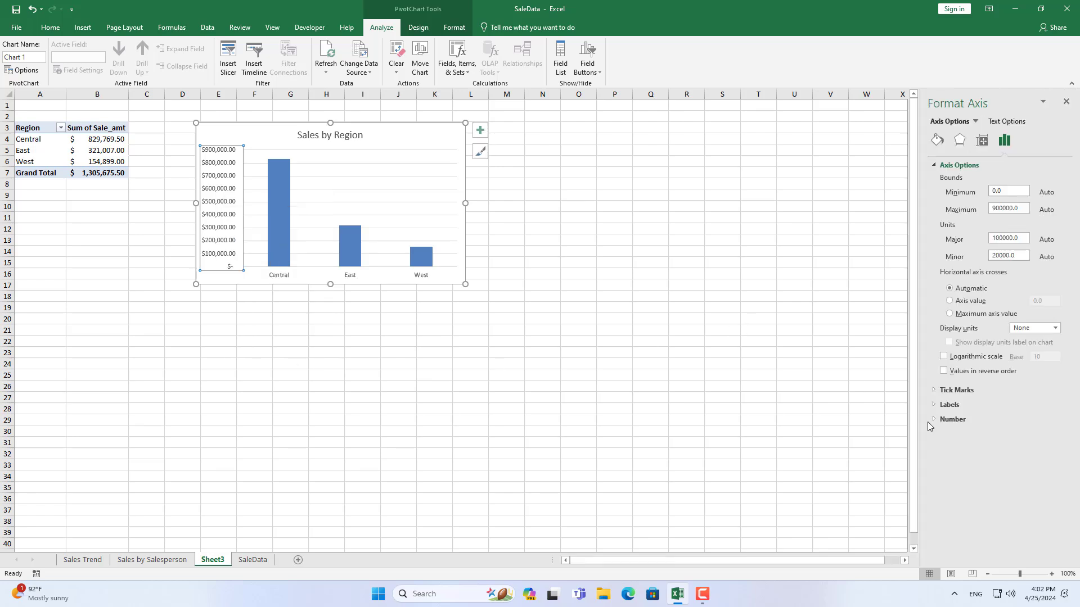
left_click(953, 420)
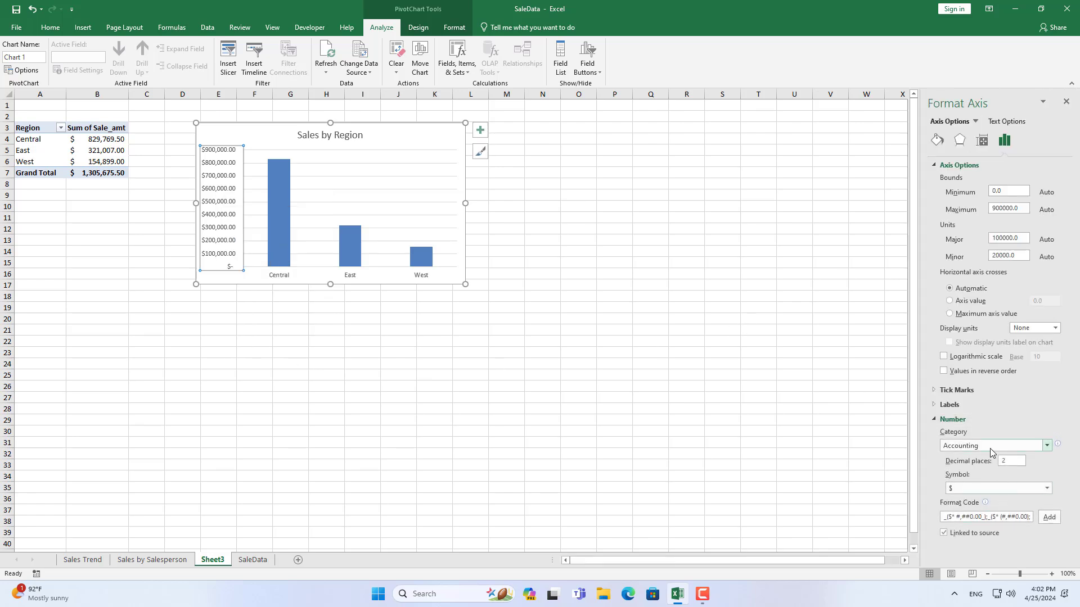
left_click(989, 447)
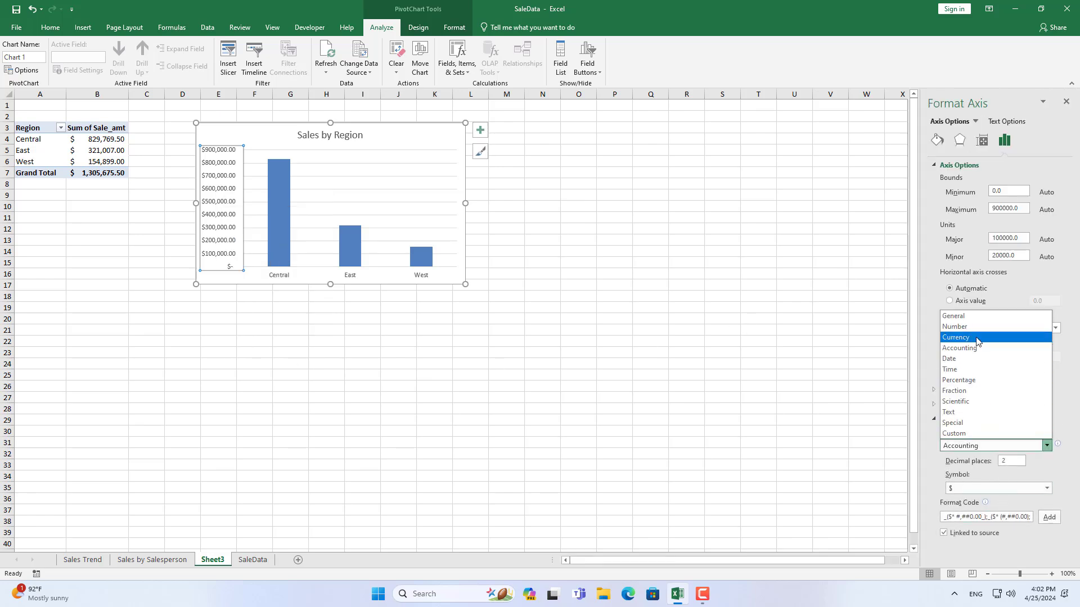
left_click(956, 337)
left_click_drag(1071, 438, 1072, 475)
left_click(999, 535)
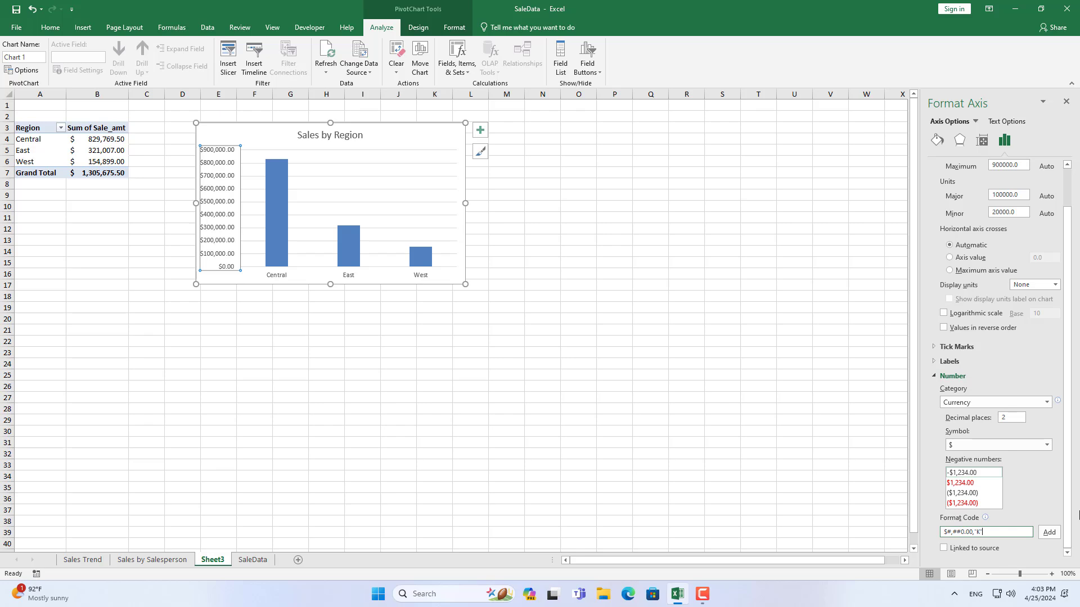
type(",\"K\"")
left_click(1048, 533)
left_click(563, 322)
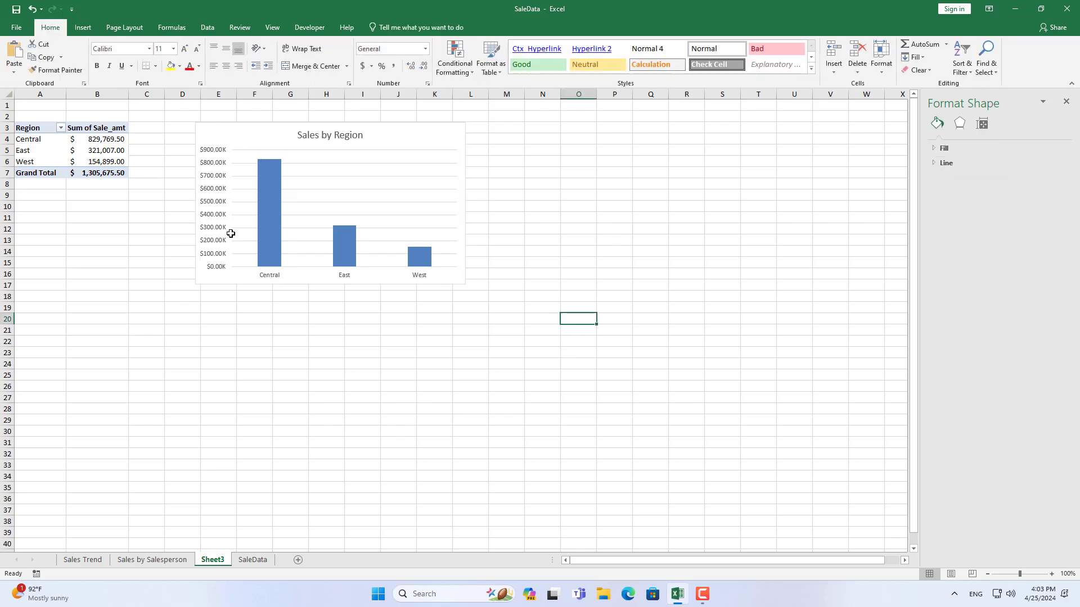
Add value data labels to the region columns, such as $829,769.50.
left_click(264, 231)
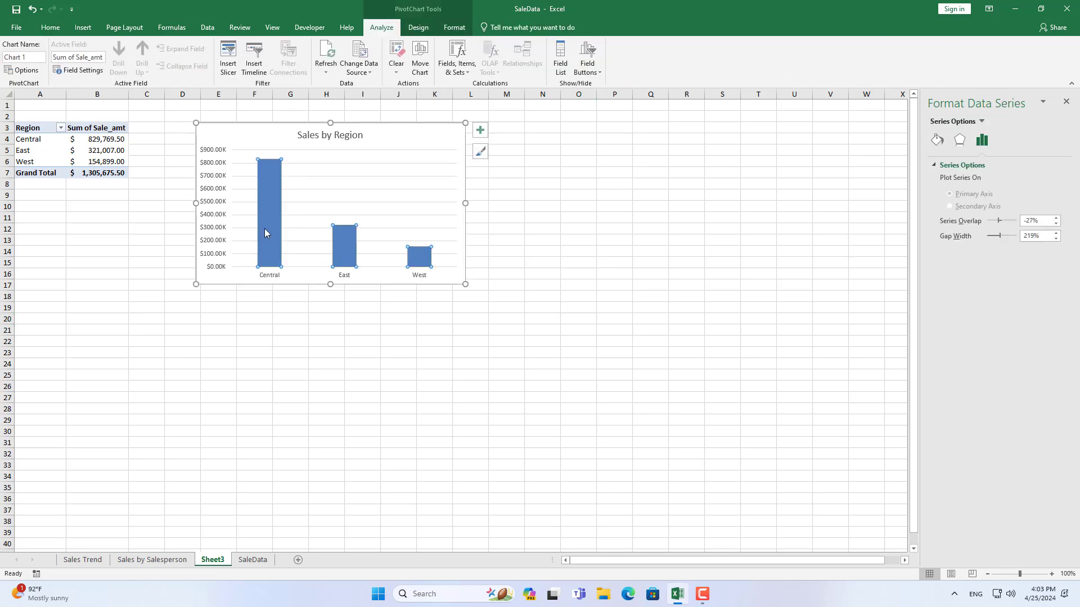
right_click(264, 228)
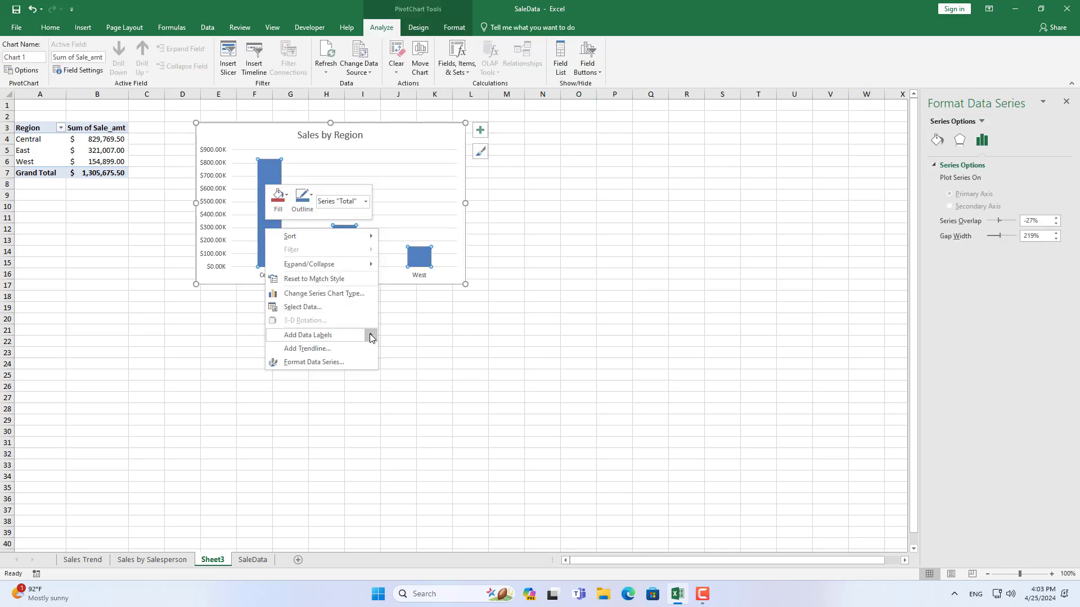
mouse_move(368, 336)
left_click(413, 336)
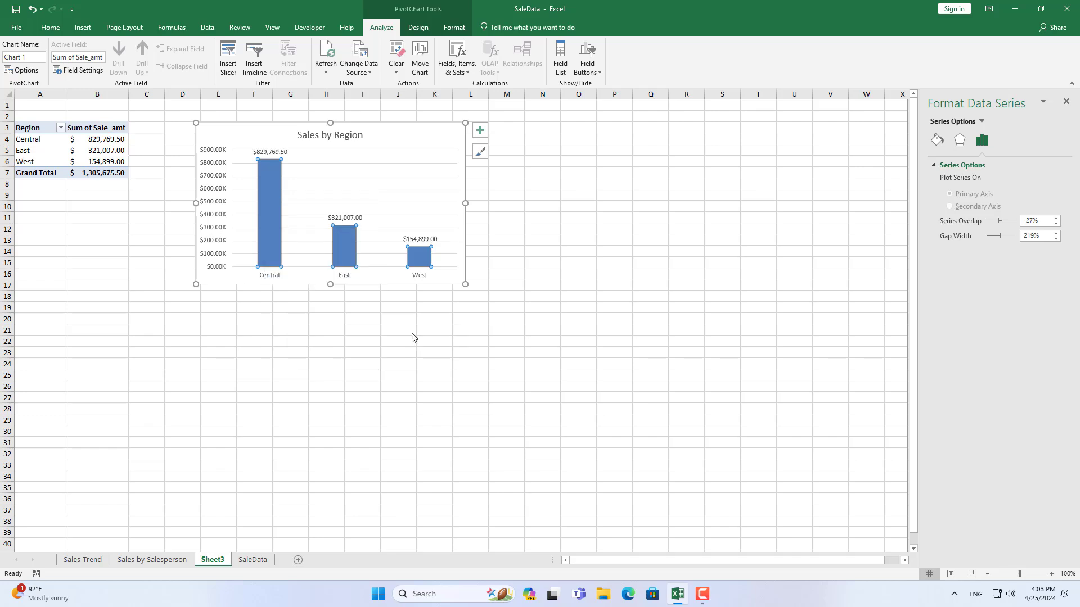
left_click(424, 240)
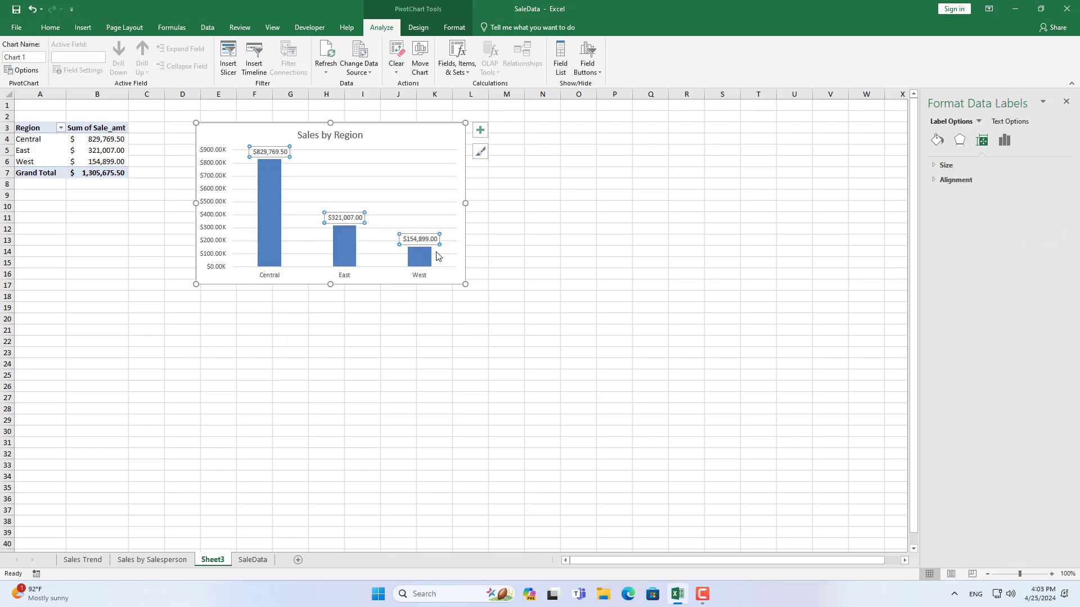
Rename Sheet3 to 'Sales by Region'.
right_click(223, 566)
left_click(270, 451)
type("Sales by Region")
key("Return")
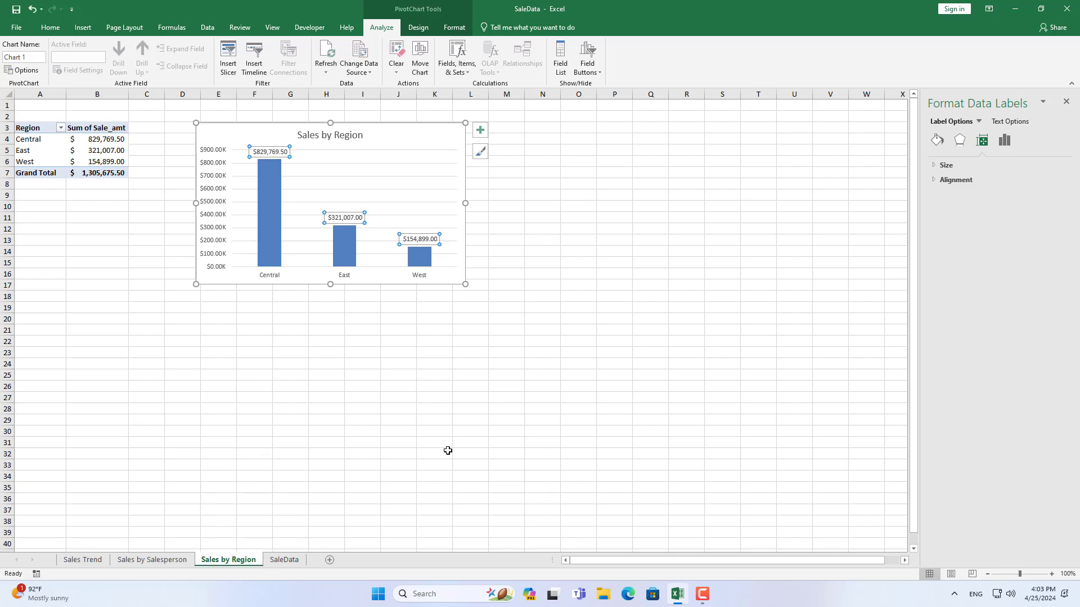
Create a new-sheet pivot table from SaleData with Item rows, Sum of Units, and a Region filter.
left_click(284, 559)
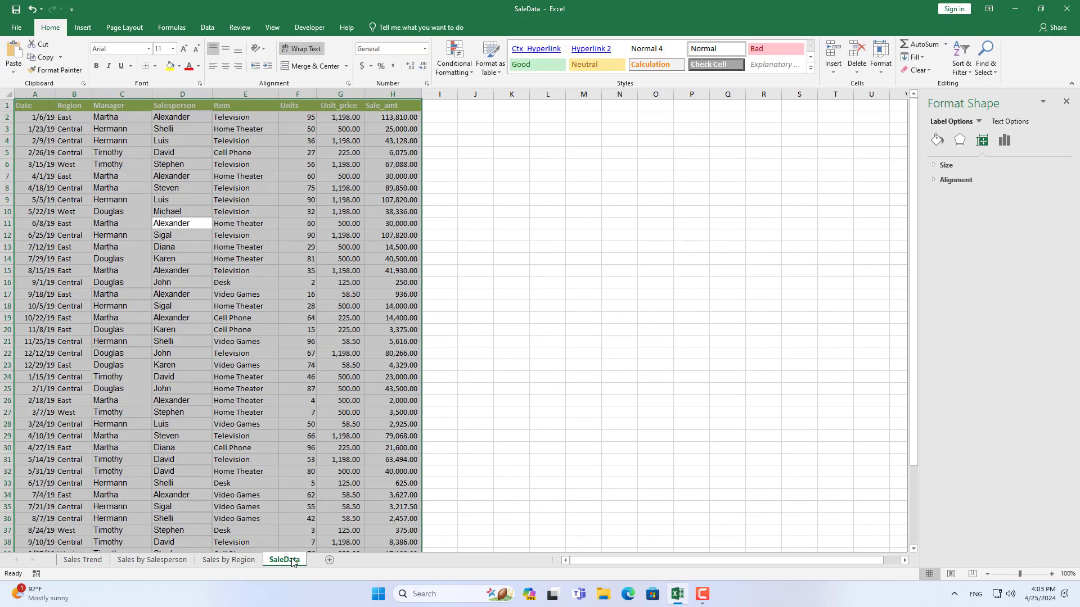
left_click(83, 27)
left_click(21, 63)
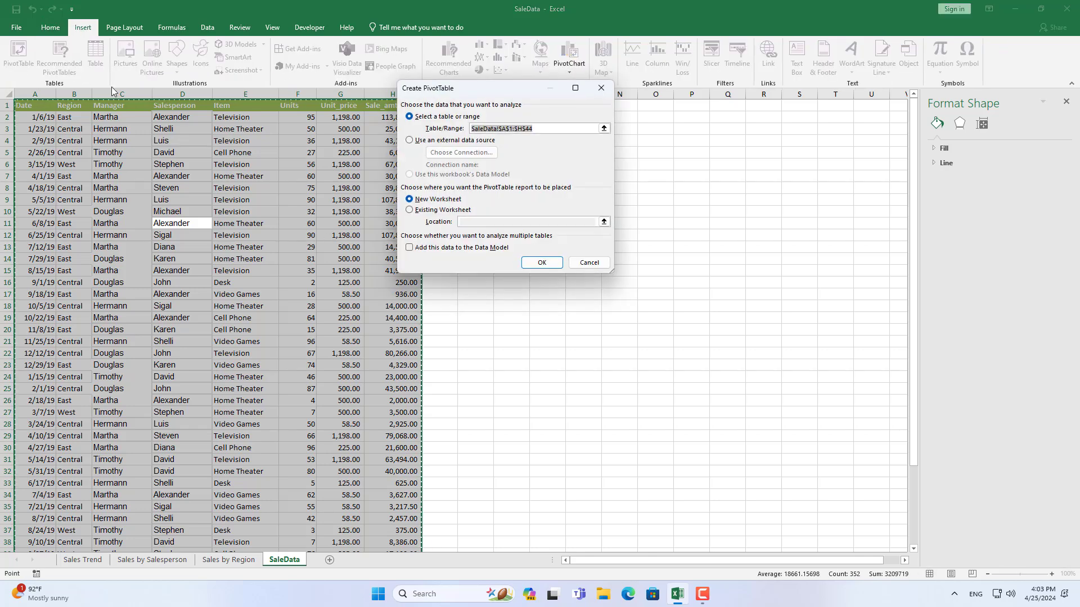
left_click(542, 262)
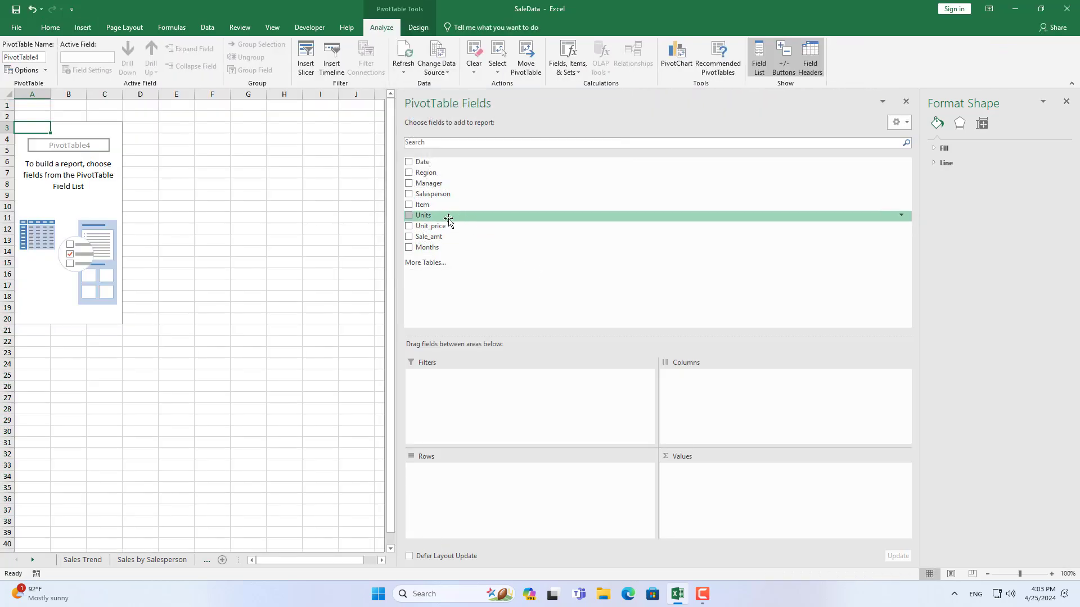
left_click_drag(446, 206, 459, 485)
left_click_drag(434, 217, 706, 496)
left_click_drag(426, 173, 465, 395)
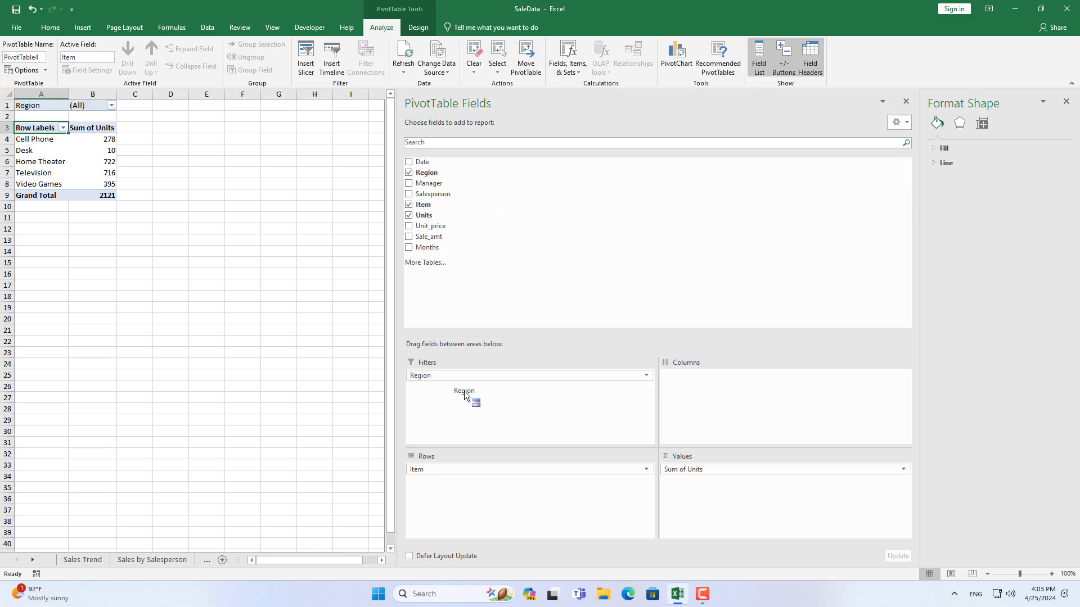
Rename the pivot's Row Labels header to Item.
left_click(1066, 103)
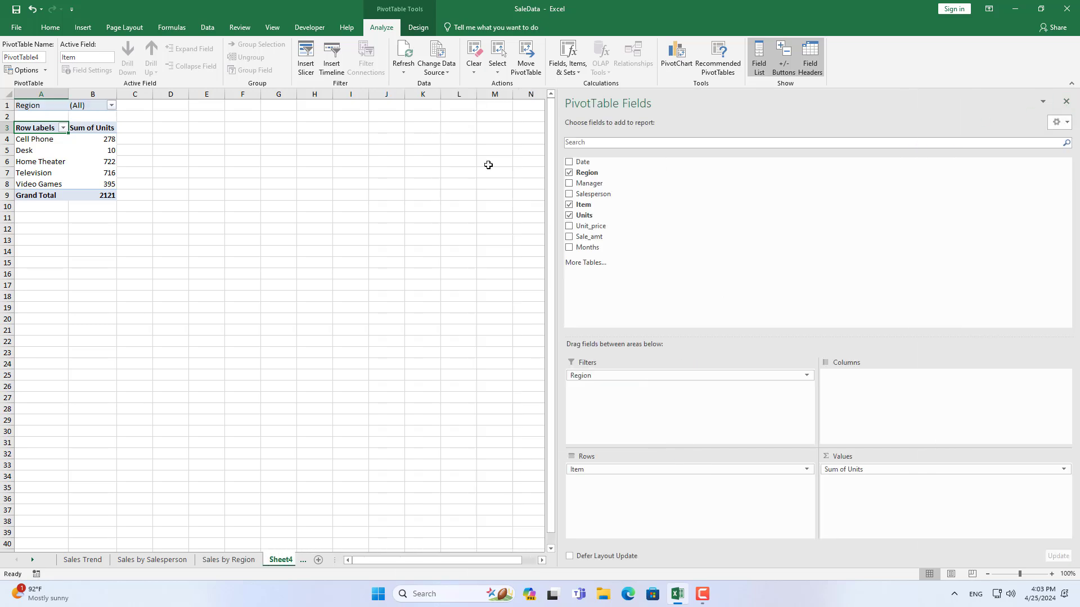
left_click(220, 188)
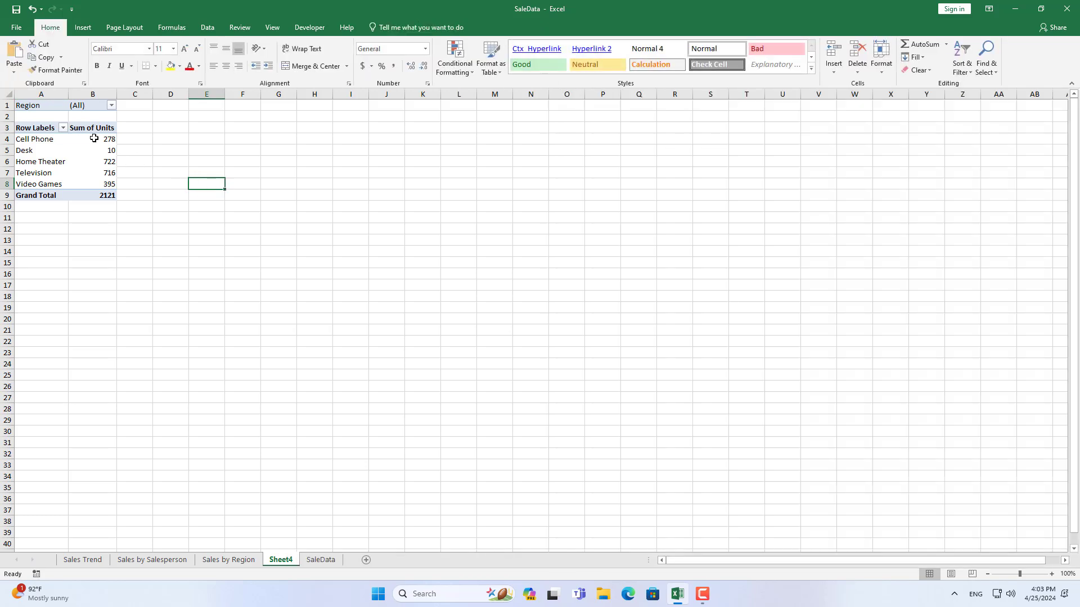
left_click_drag(94, 138, 94, 193)
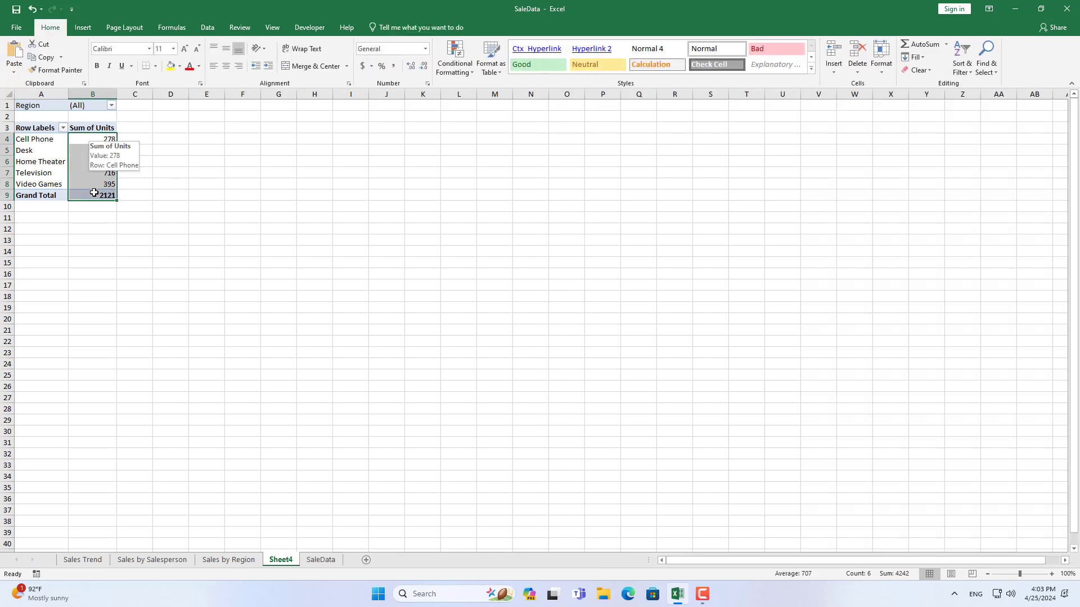
left_click(48, 127)
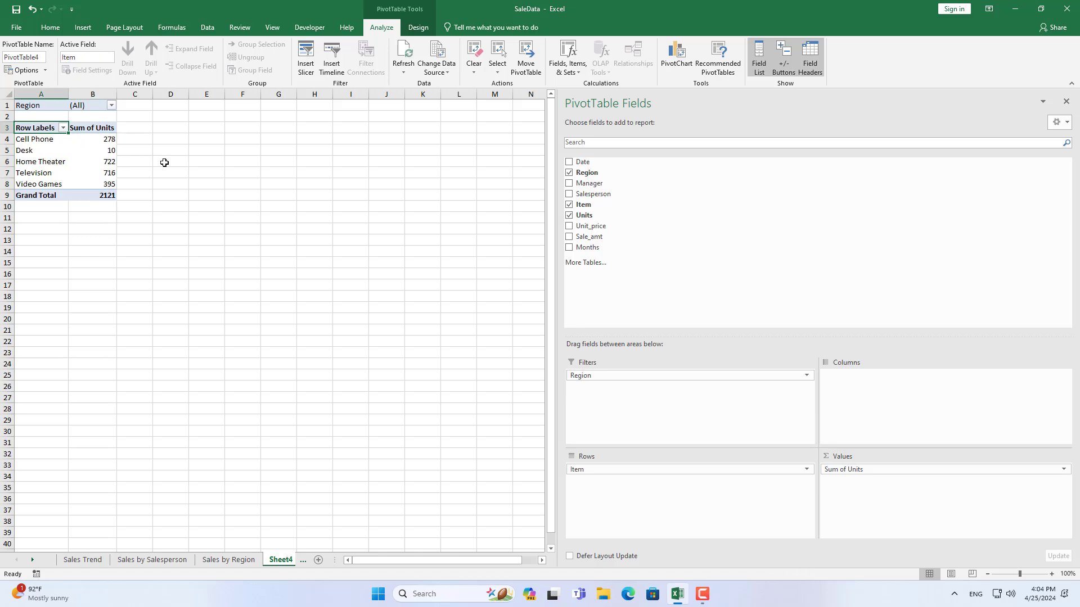
type("Item")
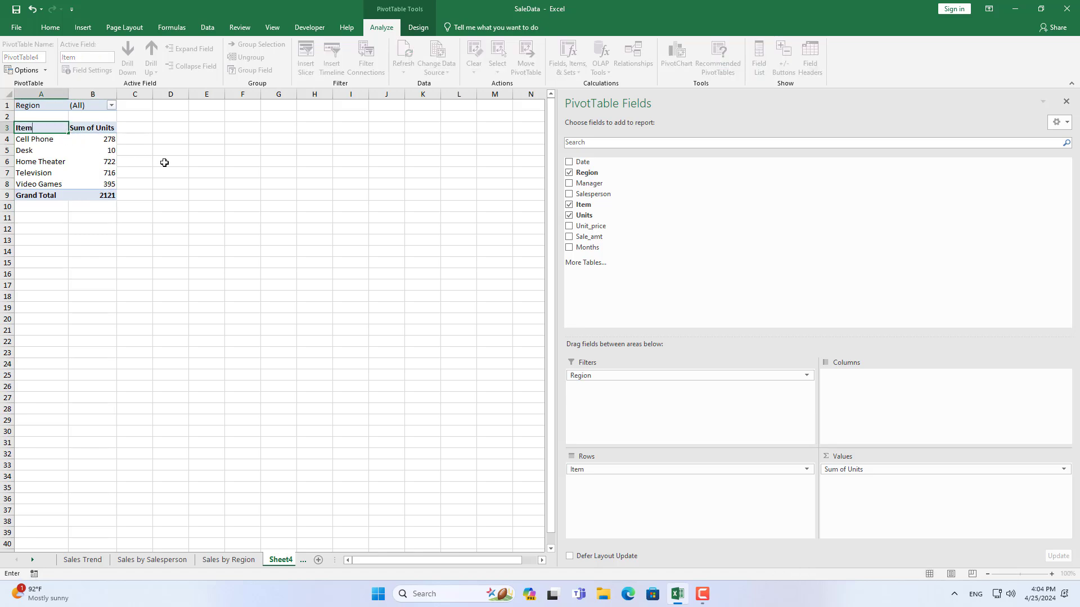
key("Return")
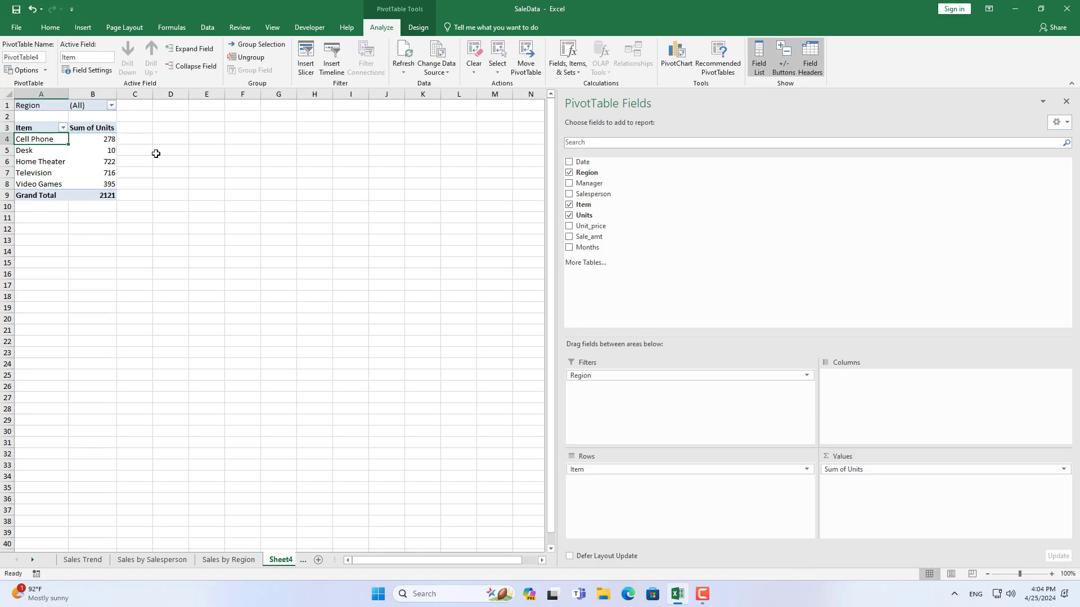
Close the field list and select the pivot table range A3:B9.
left_click(1067, 103)
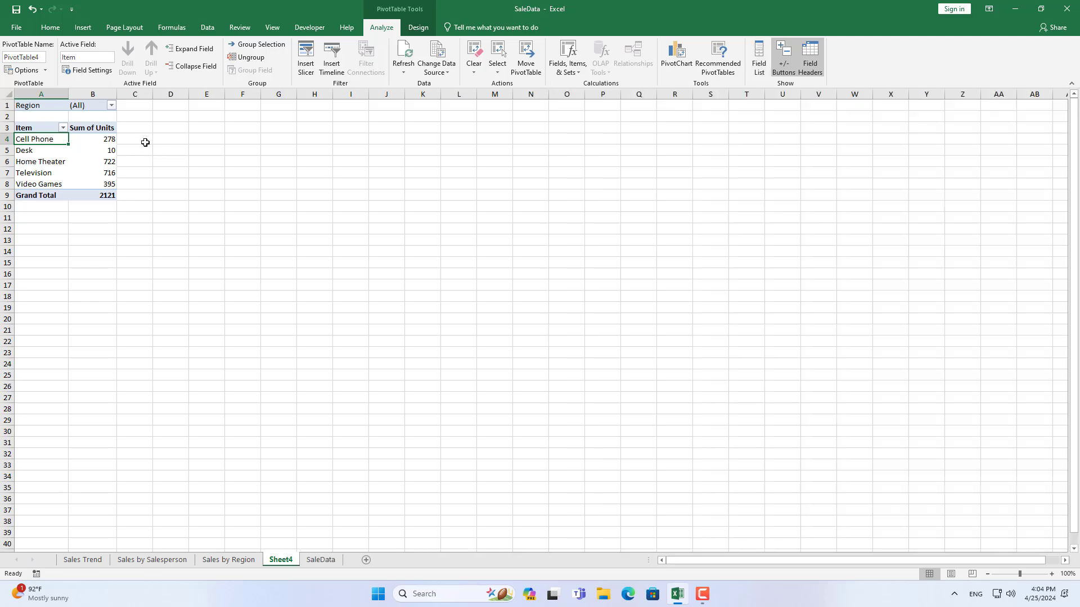
left_click(170, 129)
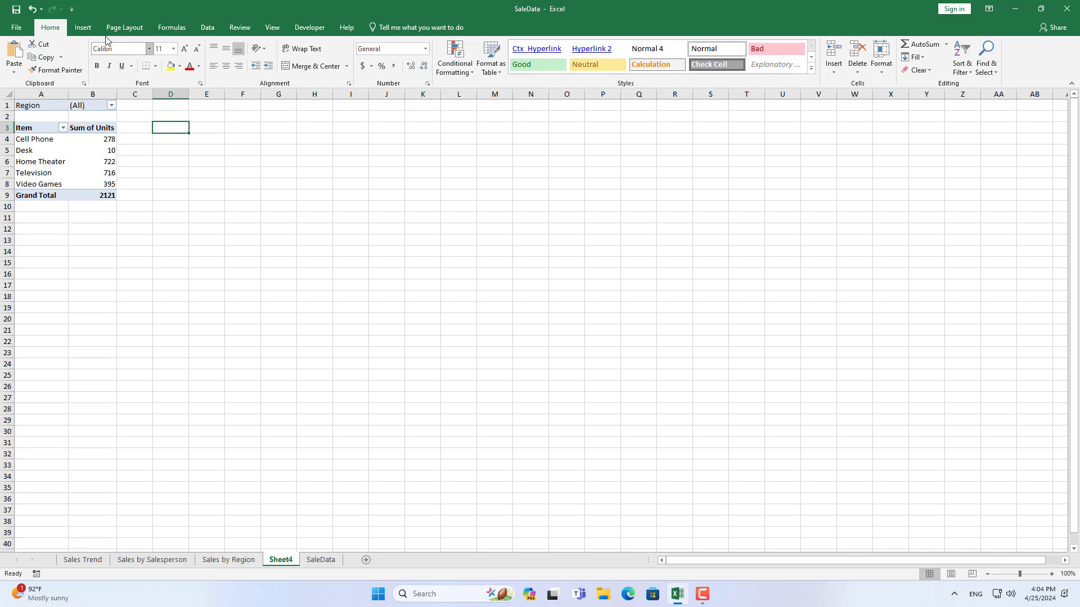
left_click(84, 28)
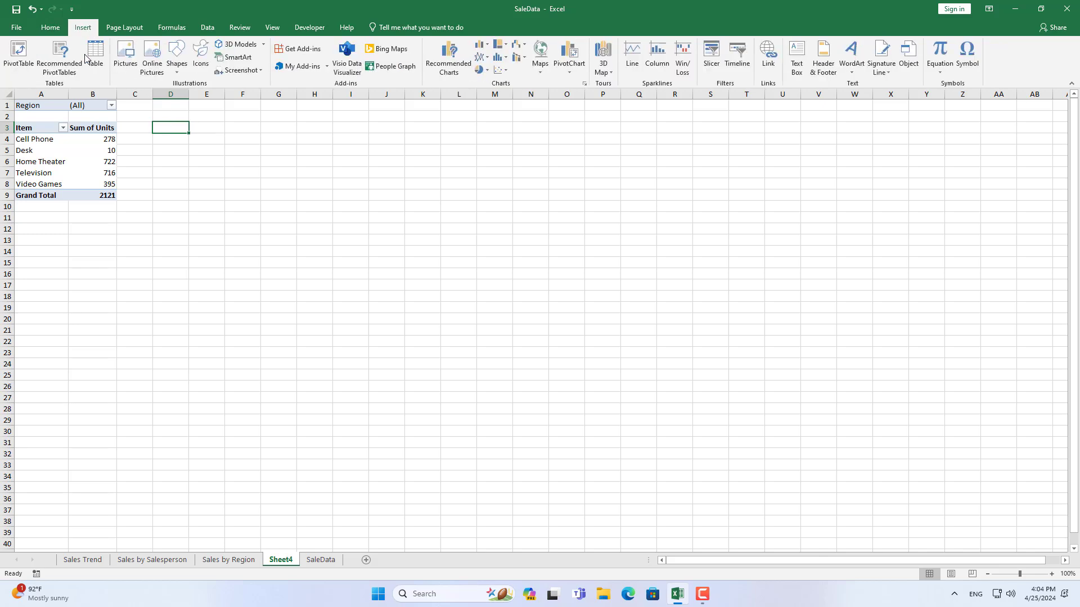
left_click_drag(35, 129, 98, 194)
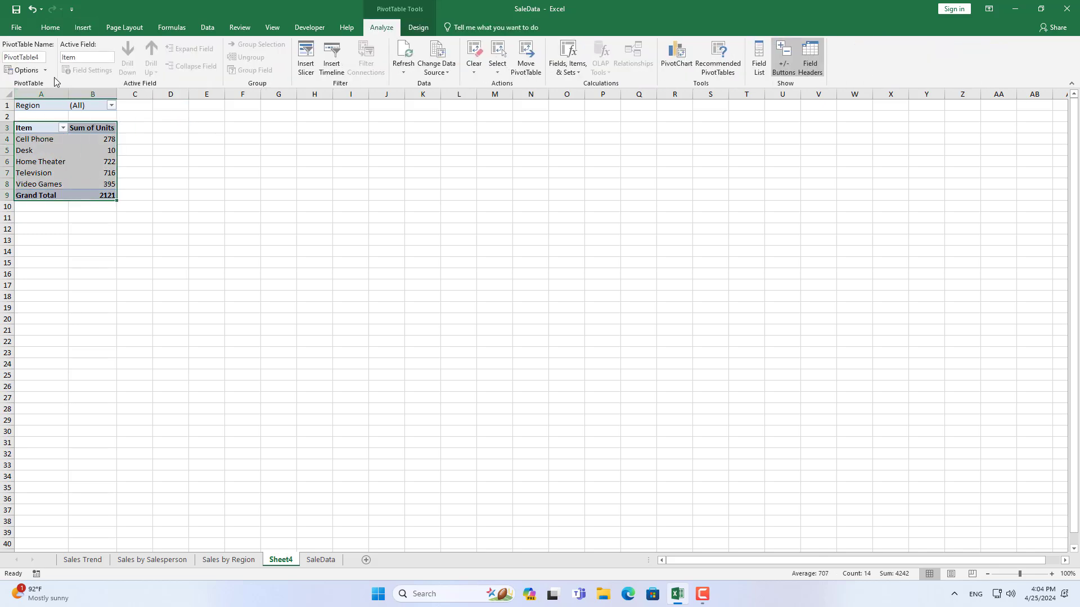
Insert a pie PivotChart of units by item and move it beside the pivot table.
left_click(83, 27)
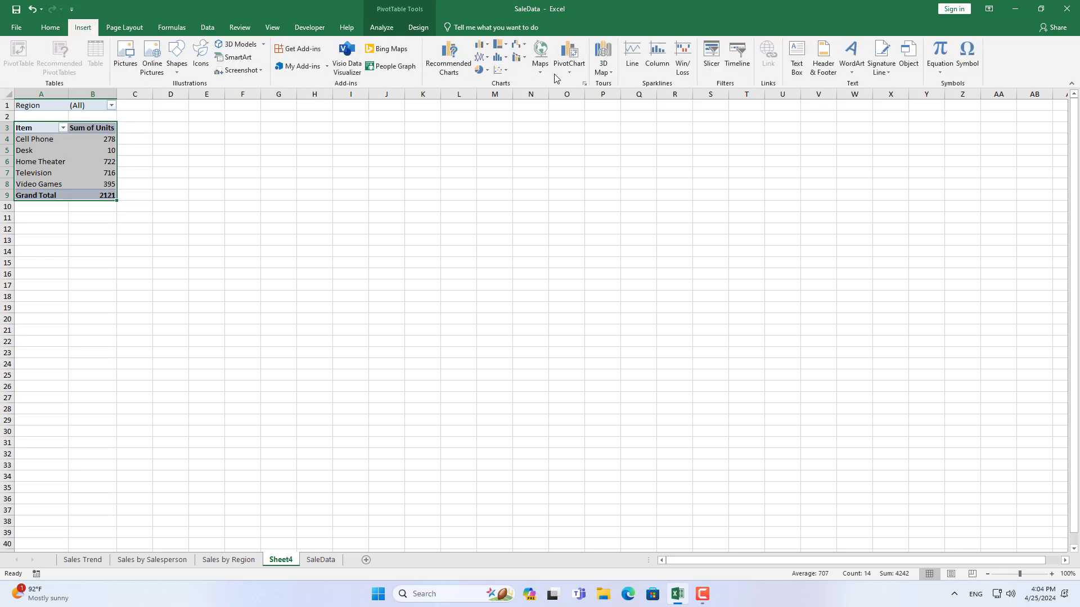
left_click(574, 84)
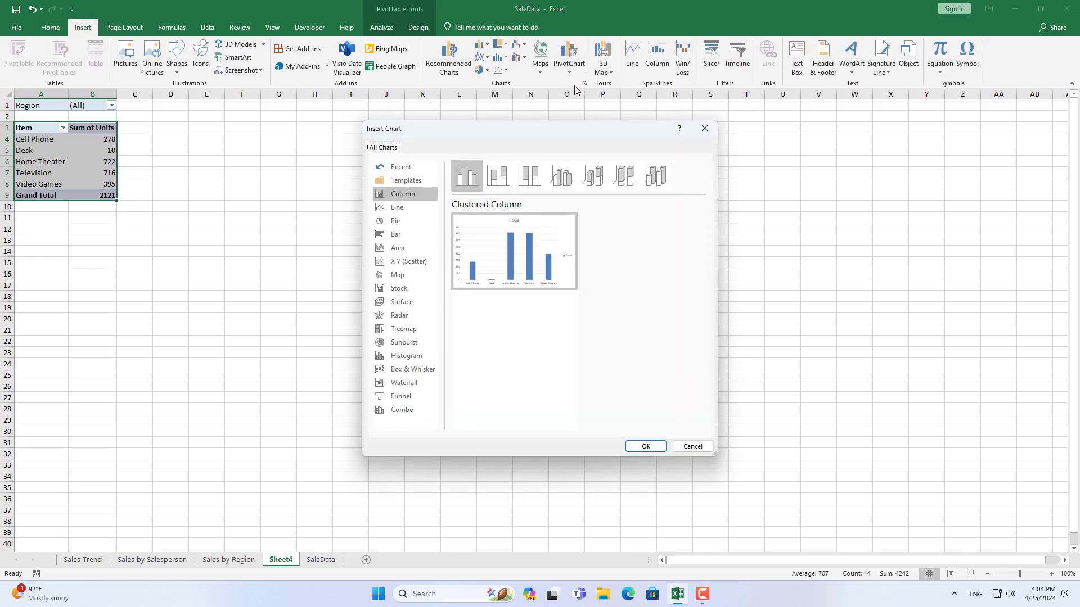
left_click(407, 224)
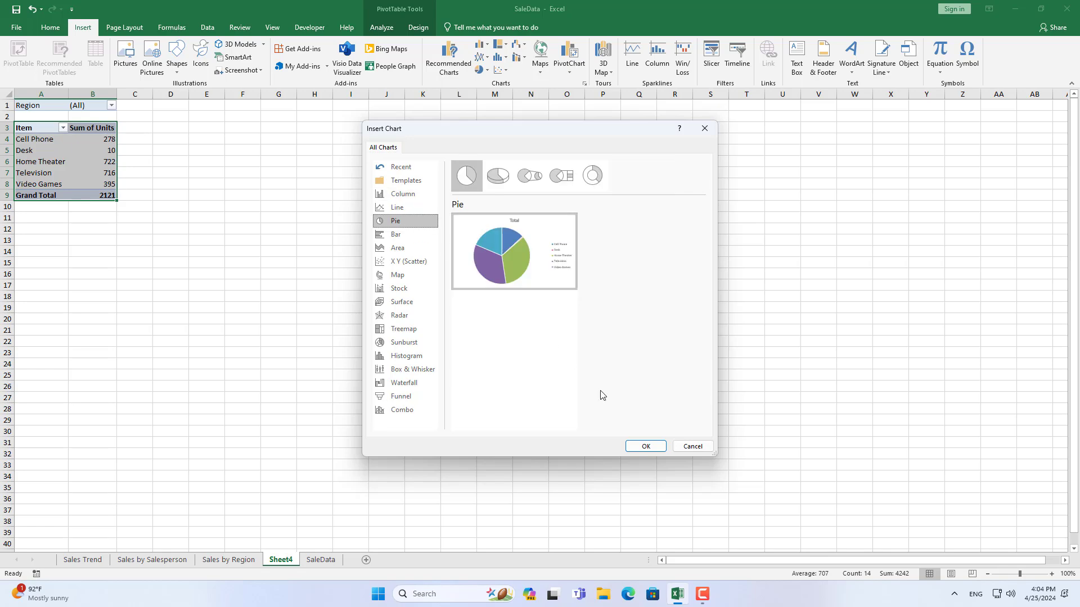
left_click(642, 446)
left_click_drag(572, 366, 355, 243)
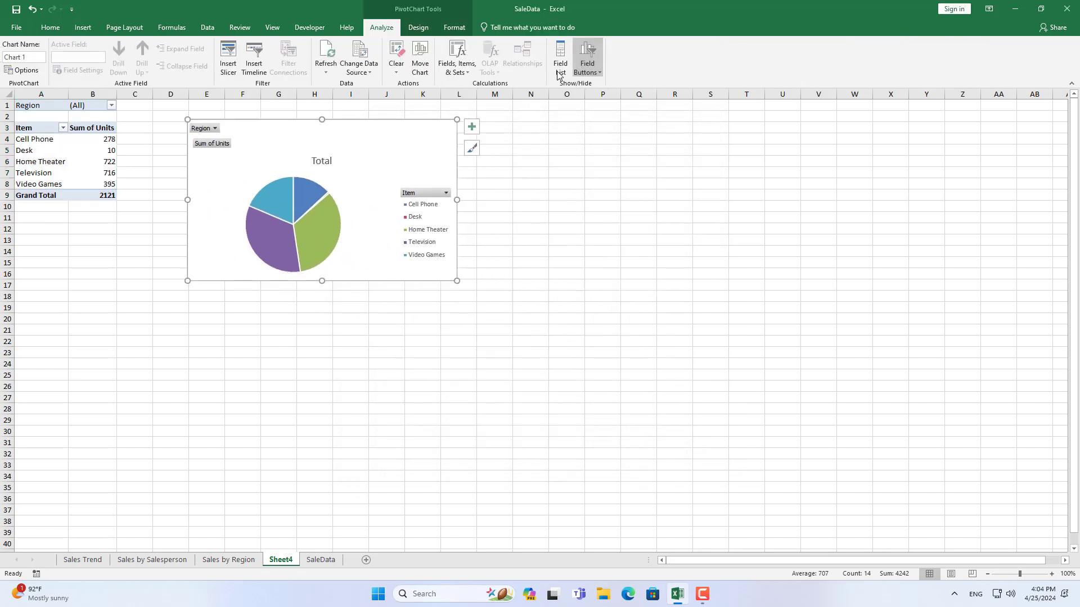
Hide the pie chart's field buttons and add percentage data callouts to the slices.
left_click(587, 68)
left_click(613, 156)
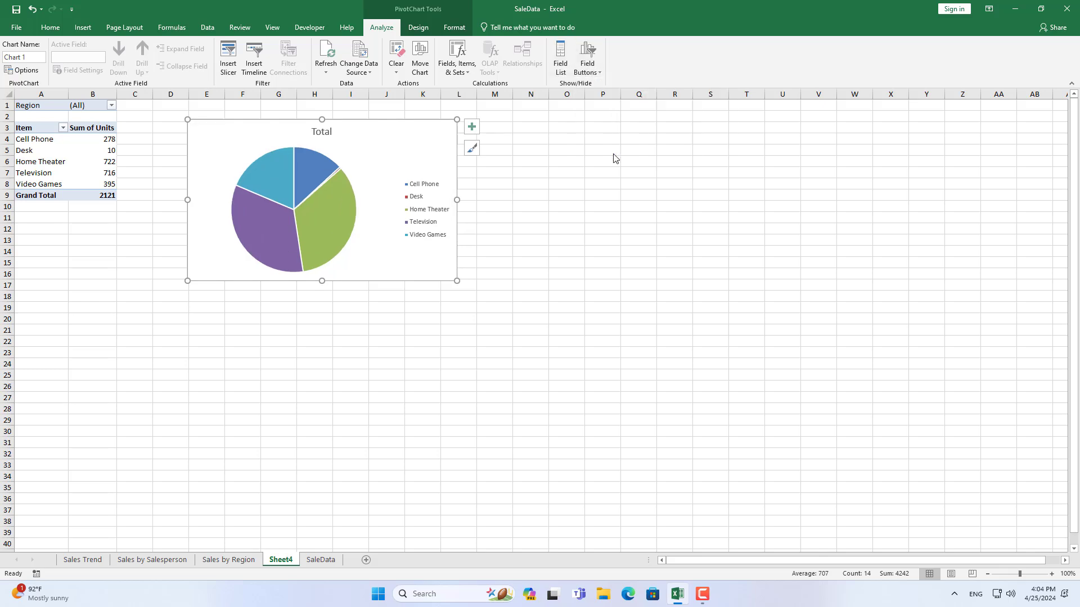
left_click(562, 205)
left_click(321, 174)
right_click(321, 174)
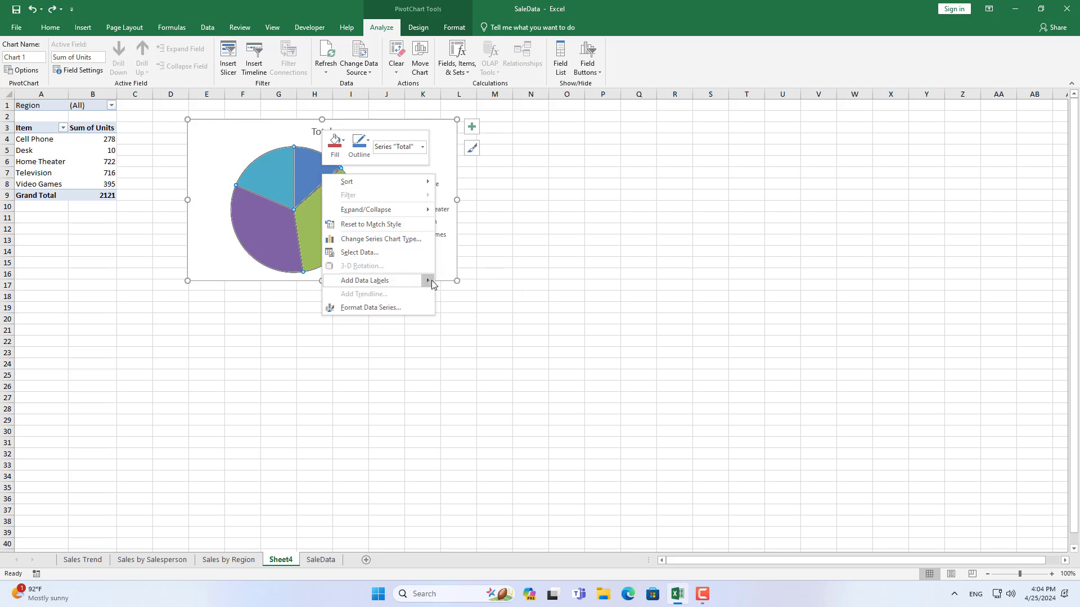
left_click(472, 293)
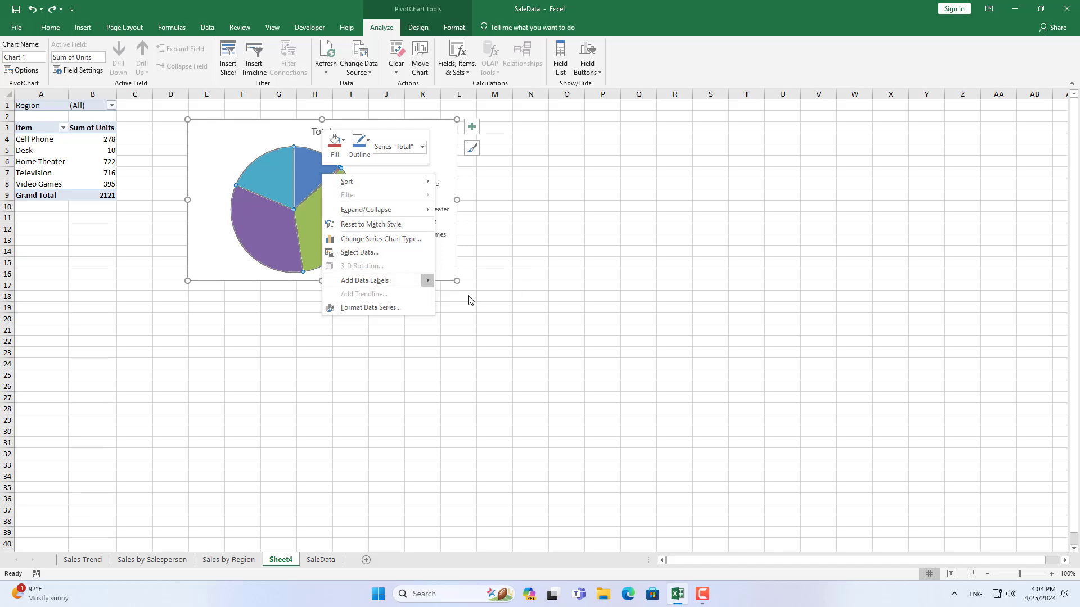
left_click(599, 262)
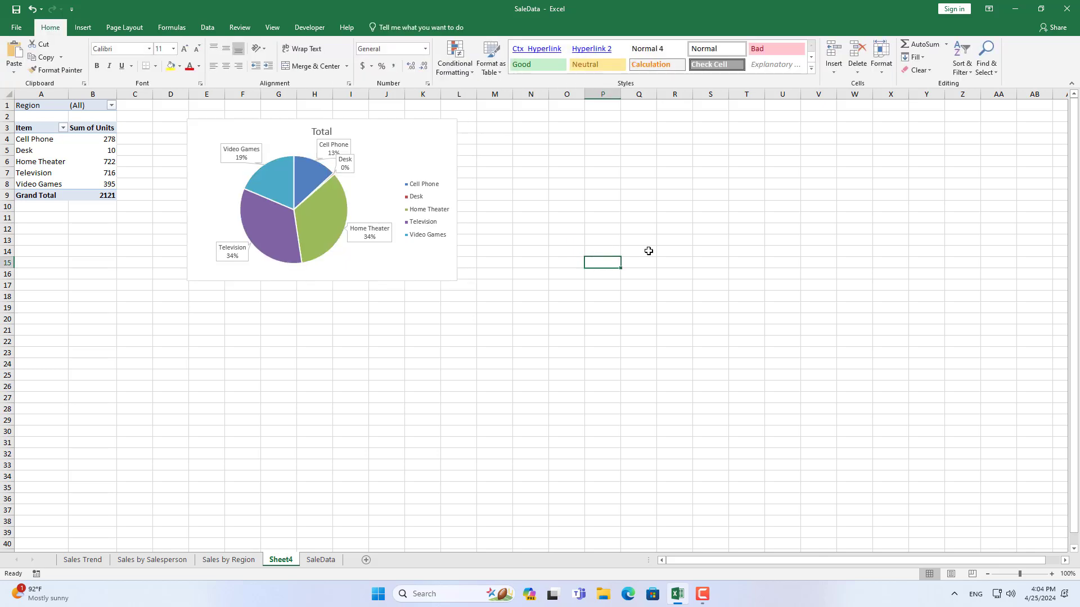
Test the Region filter with Central, then reset it to all regions.
left_click(112, 106)
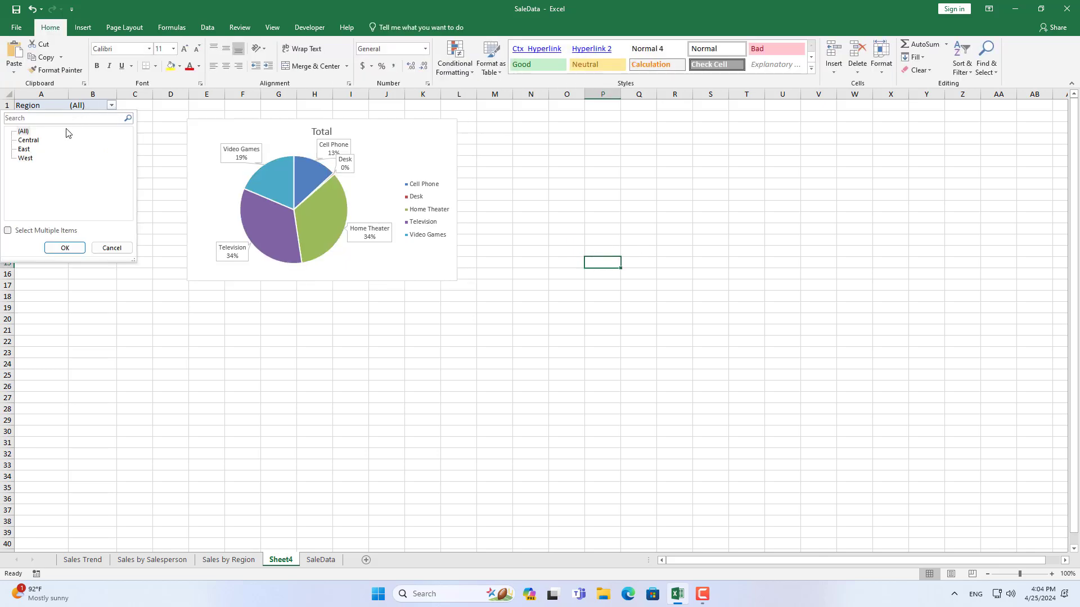
left_click(34, 141)
left_click(65, 247)
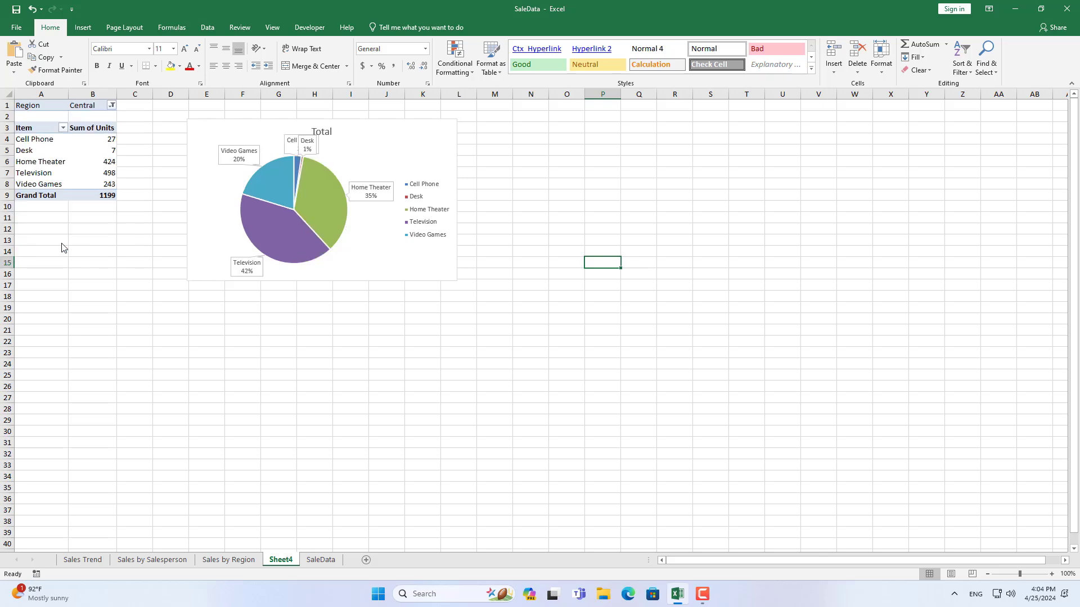
left_click(112, 106)
left_click(25, 132)
left_click(64, 248)
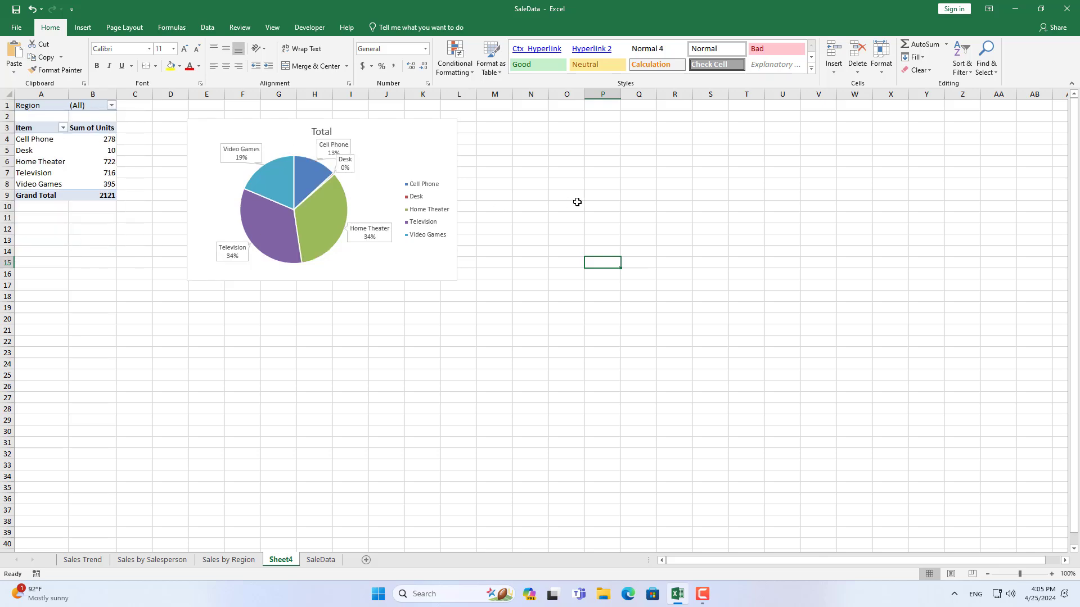
Title the pie chart 'Sales by Units'.
double_click(321, 132)
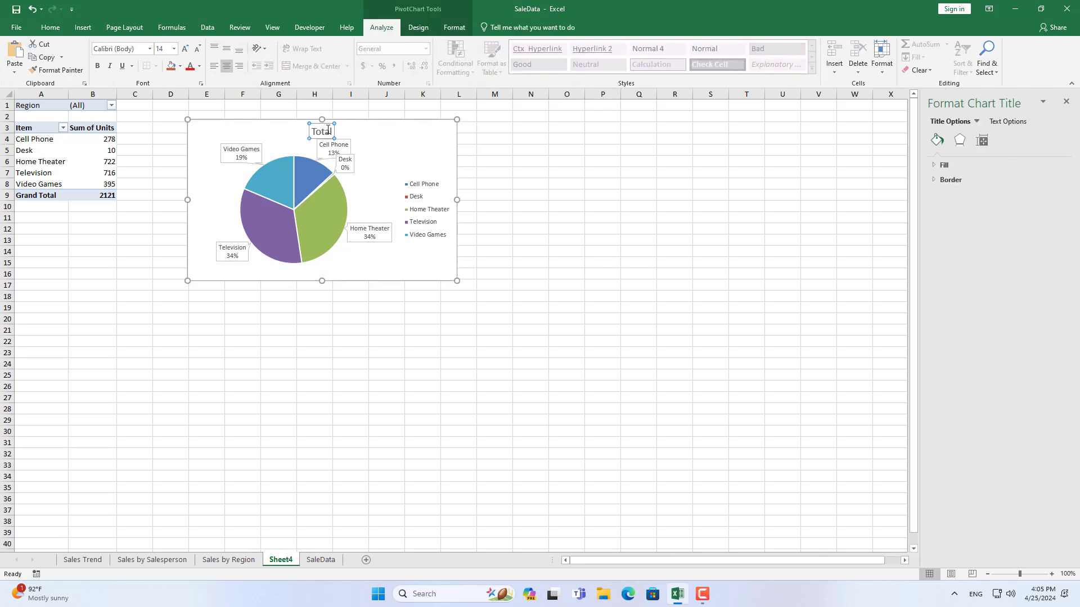
type("Sales by Units")
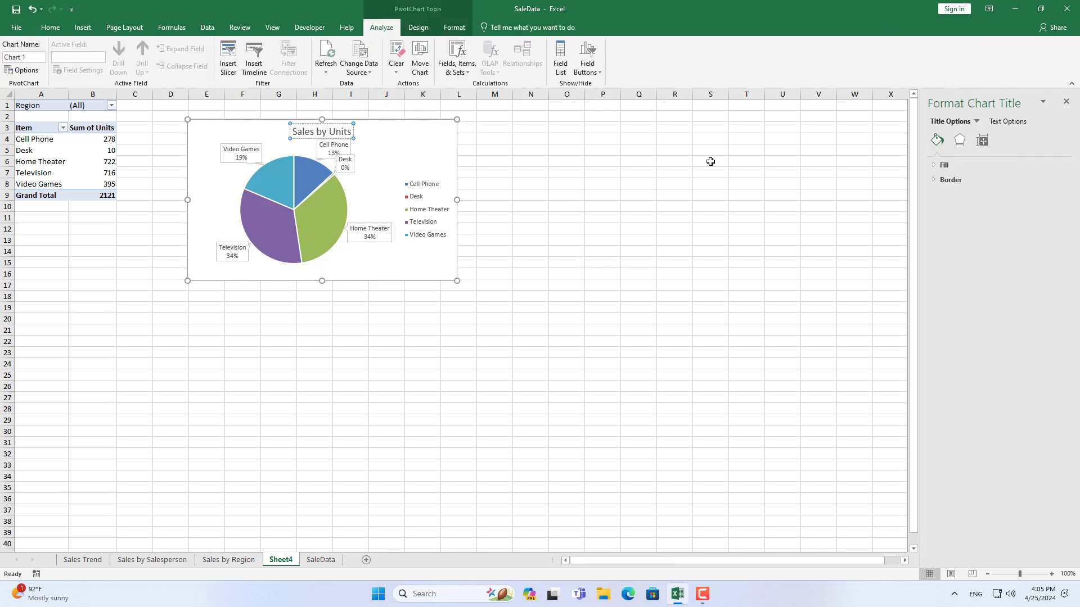
key("Escape")
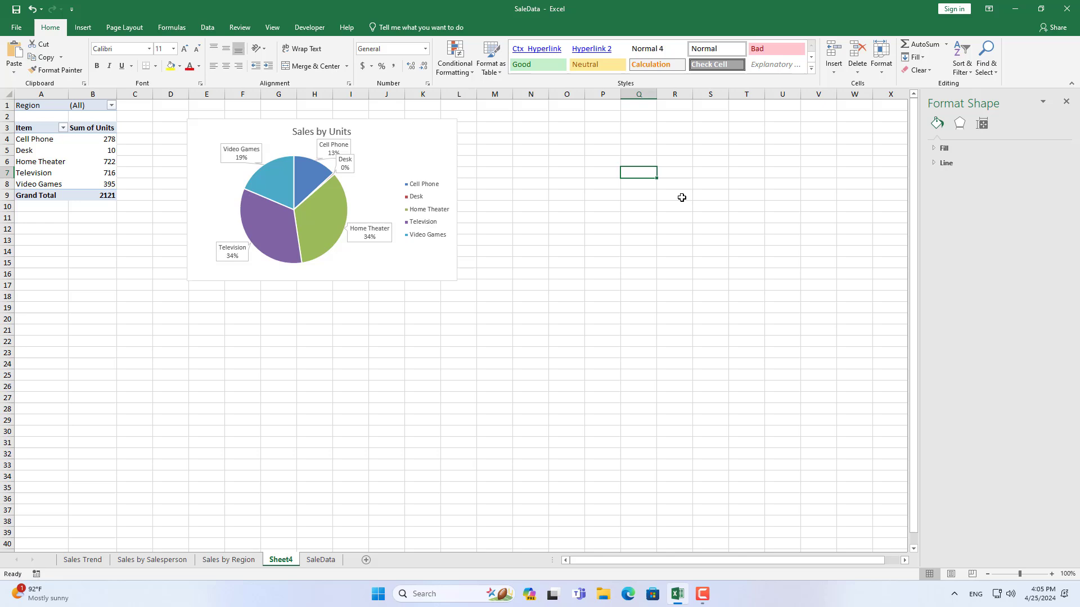
Rename Sheet4 to 'Sales by Units'.
right_click(283, 565)
left_click(326, 452)
type("Sa")
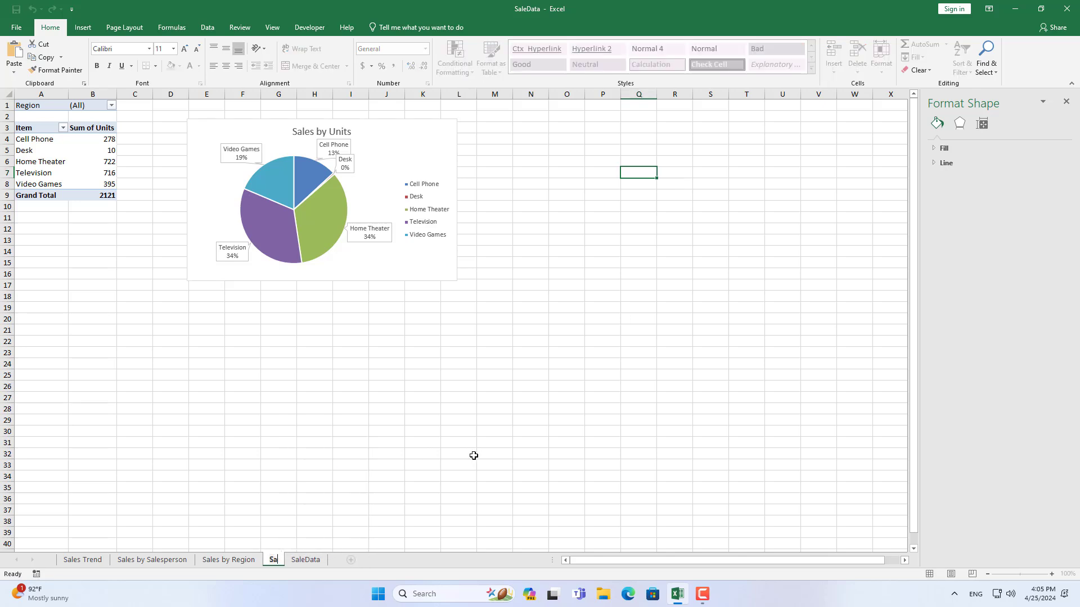
type("les by Units")
key("Return")
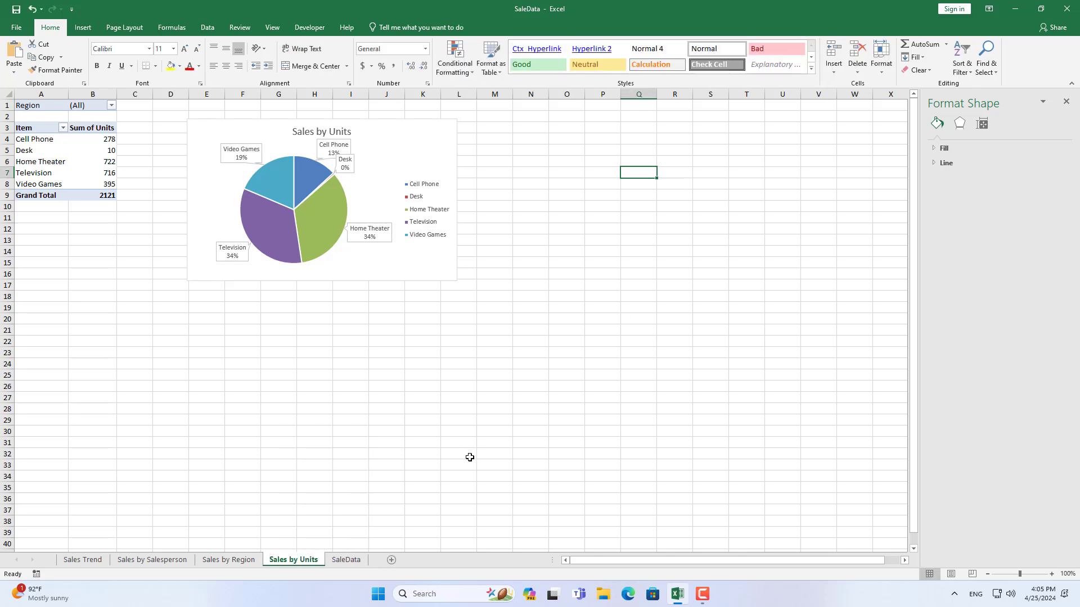
Add a new blank sheet named 'Dashboard'.
left_click(392, 561)
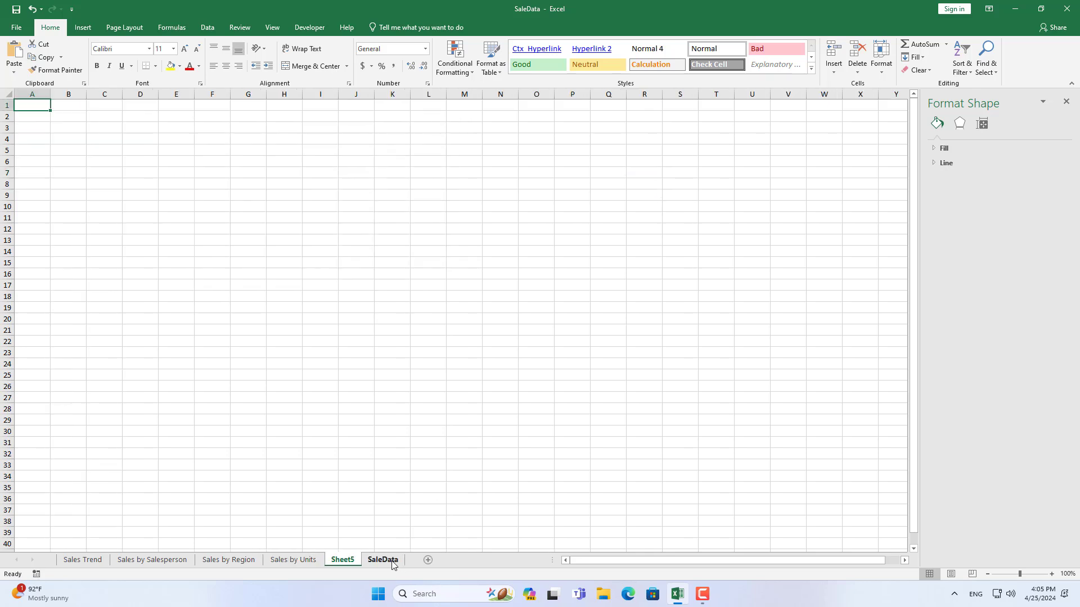
right_click(349, 564)
left_click(396, 455)
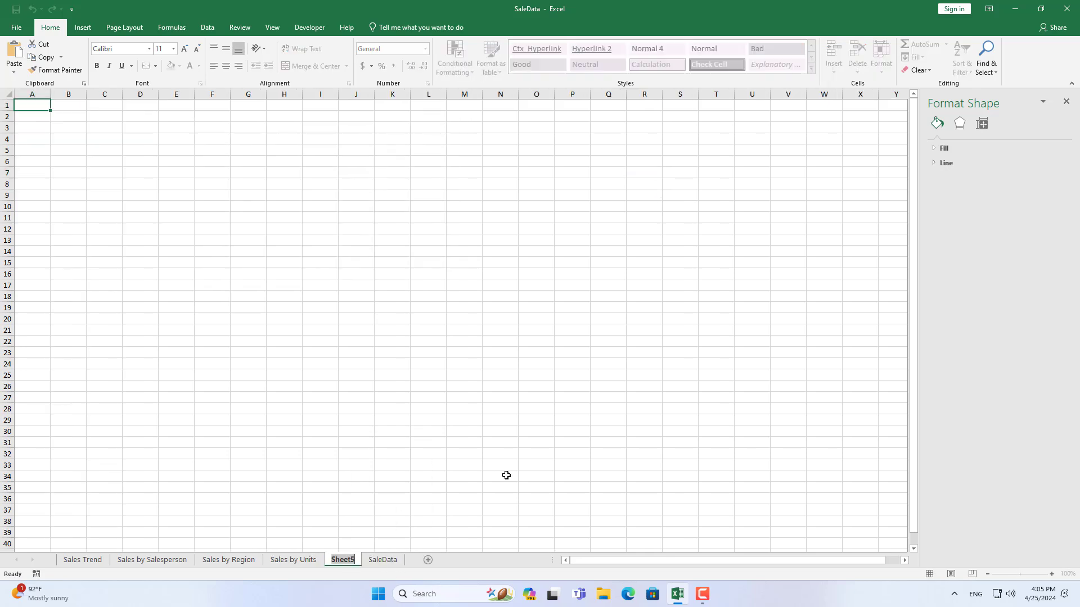
type("Dashboard")
key("Return")
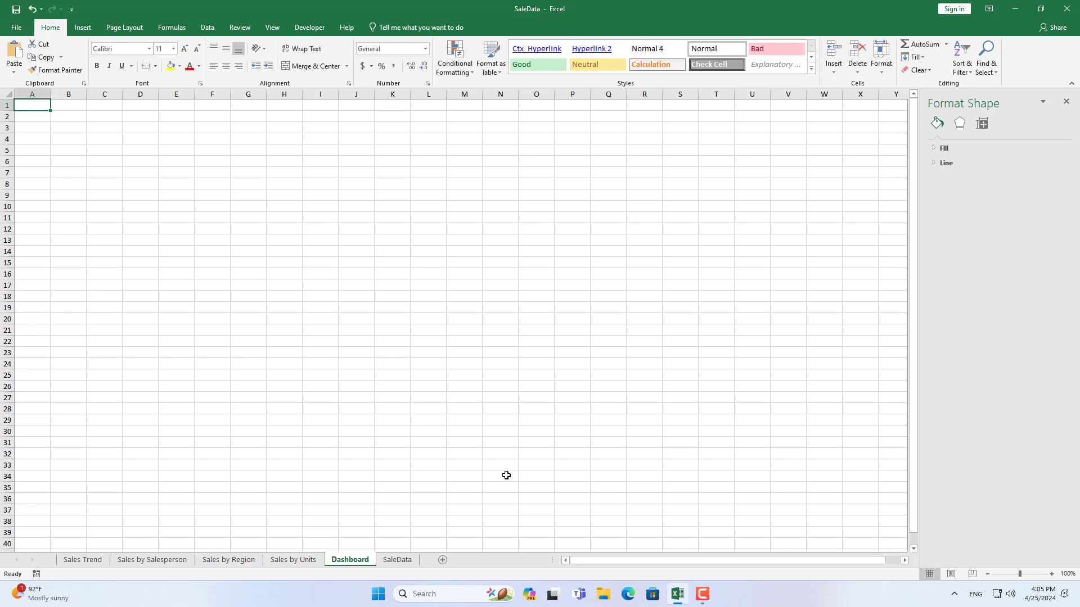
Hide the Dashboard sheet's gridlines and row and column headings.
left_click(273, 27)
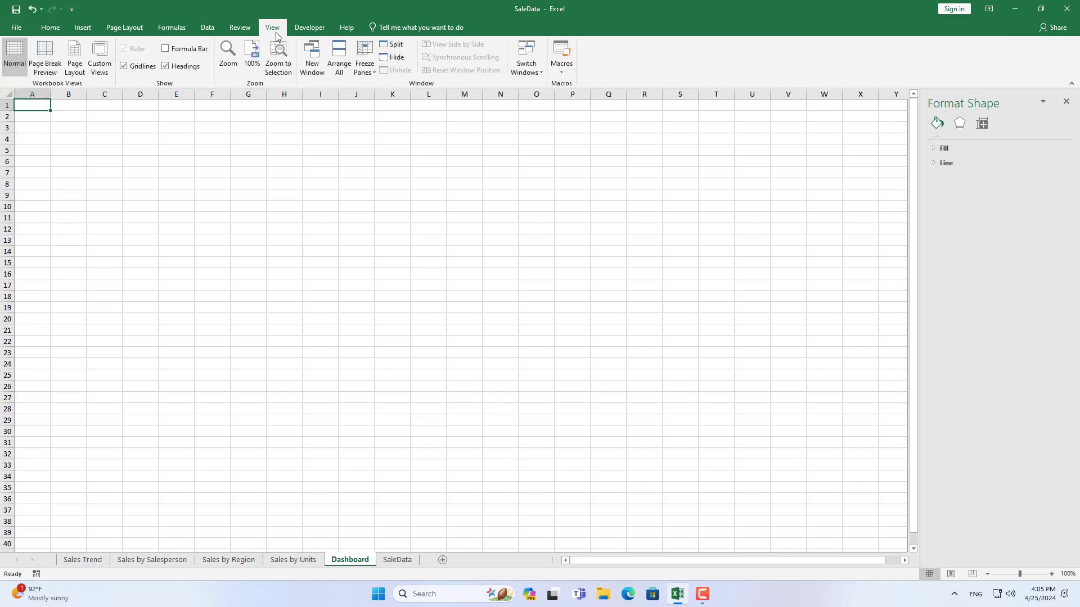
left_click(165, 66)
left_click(124, 66)
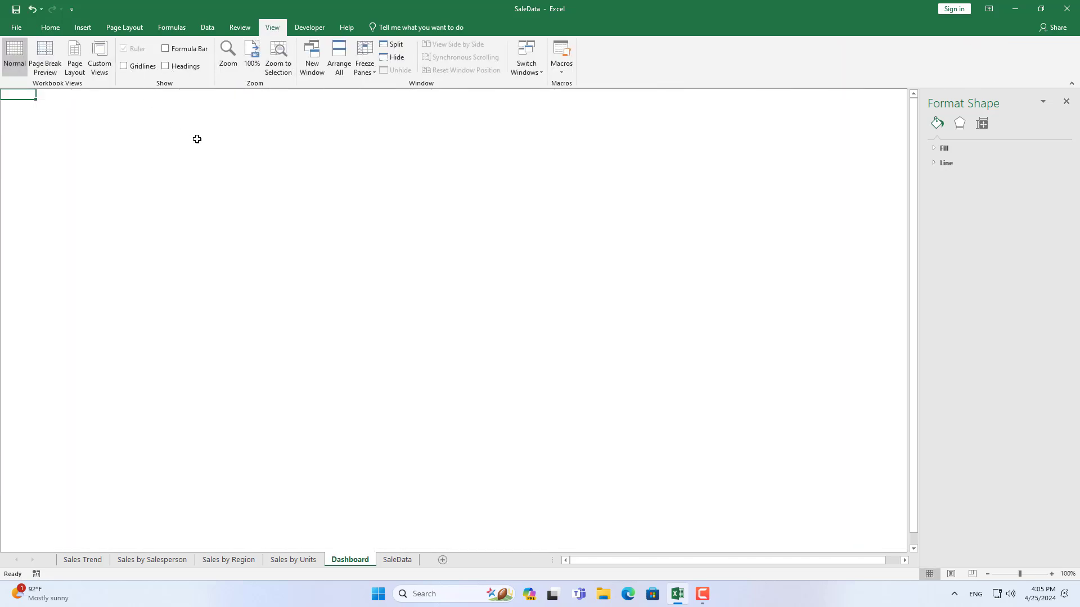
left_click(1066, 101)
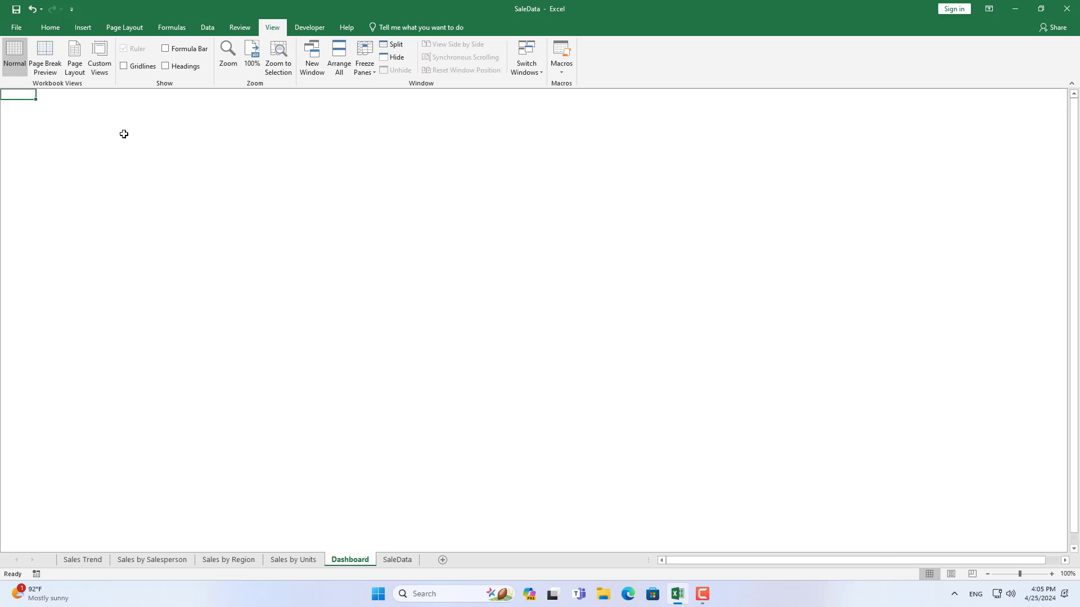
left_click(31, 112)
left_click(42, 115)
Copy the Sales Trend chart and paste it onto the Dashboard sheet.
left_click(100, 564)
left_click(290, 133)
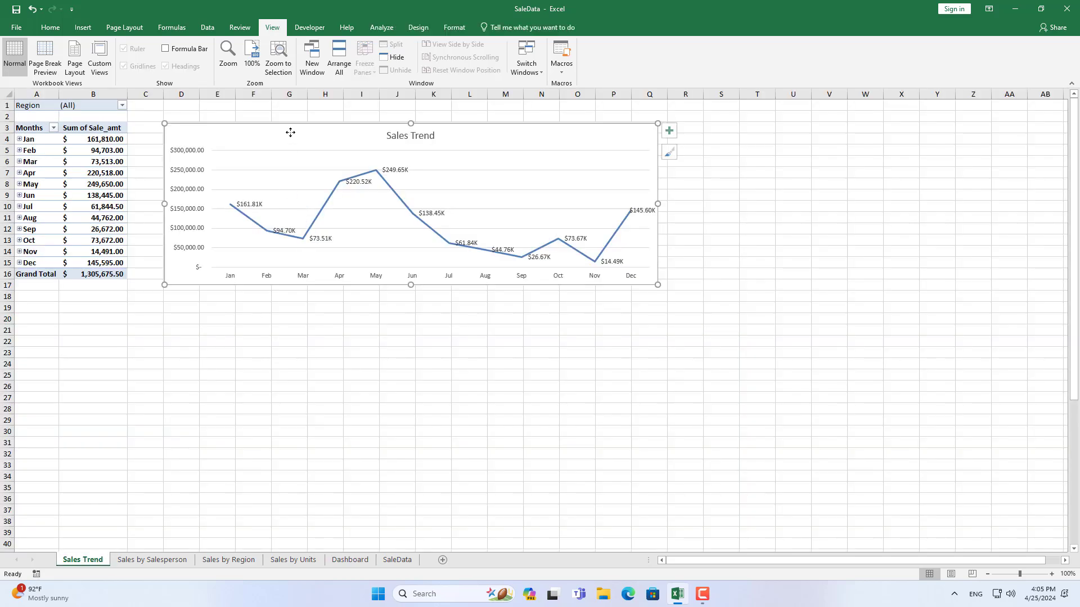
right_click(290, 132)
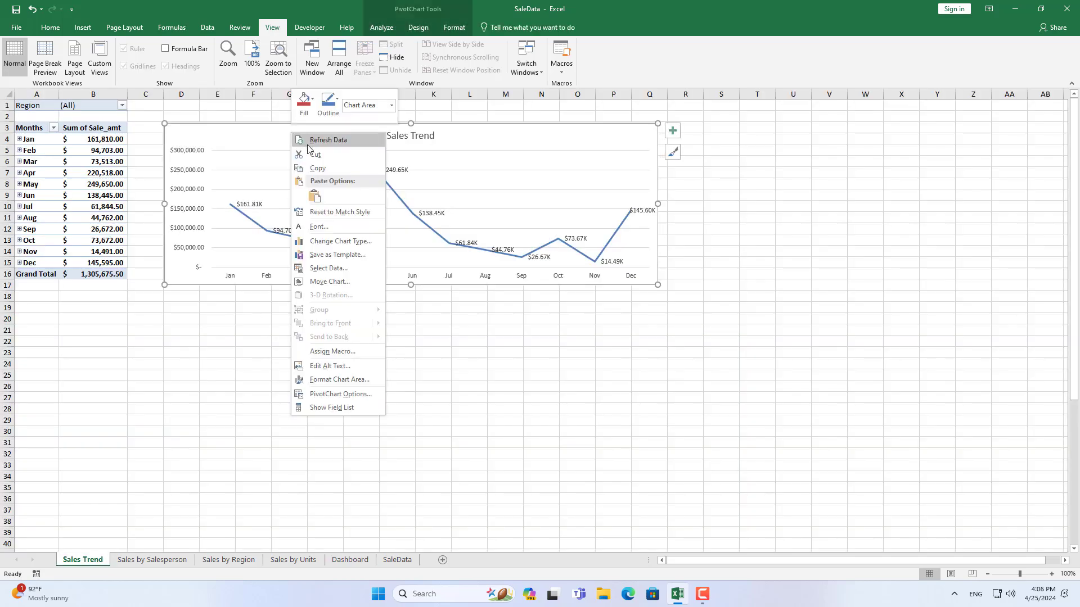
left_click(319, 168)
left_click(365, 560)
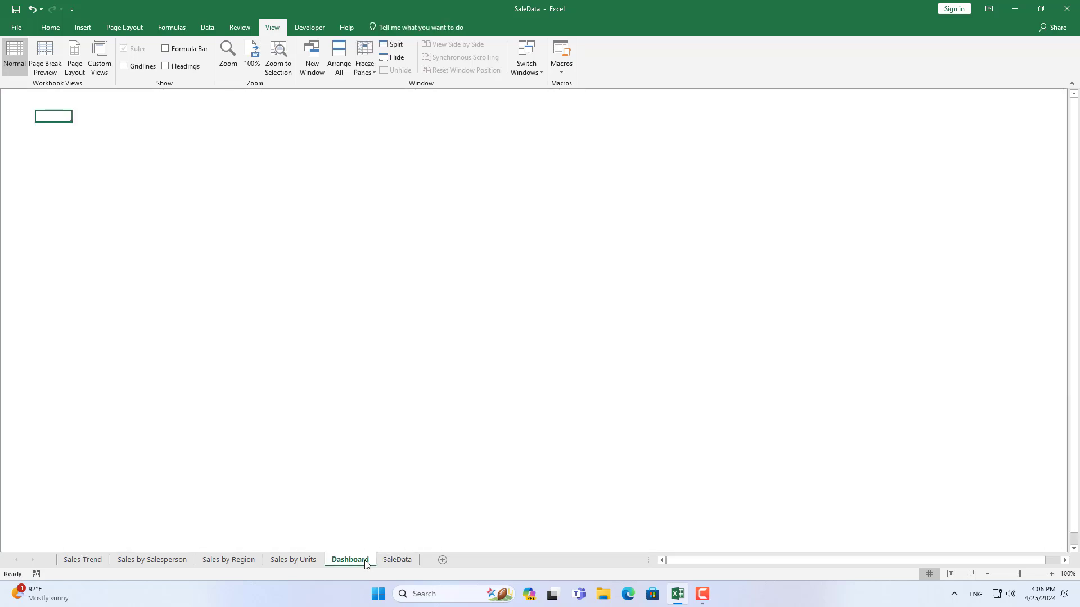
right_click(73, 123)
left_click(92, 147)
Delete the pasted Sales Trend chart's horizontal gridlines.
left_click(369, 137)
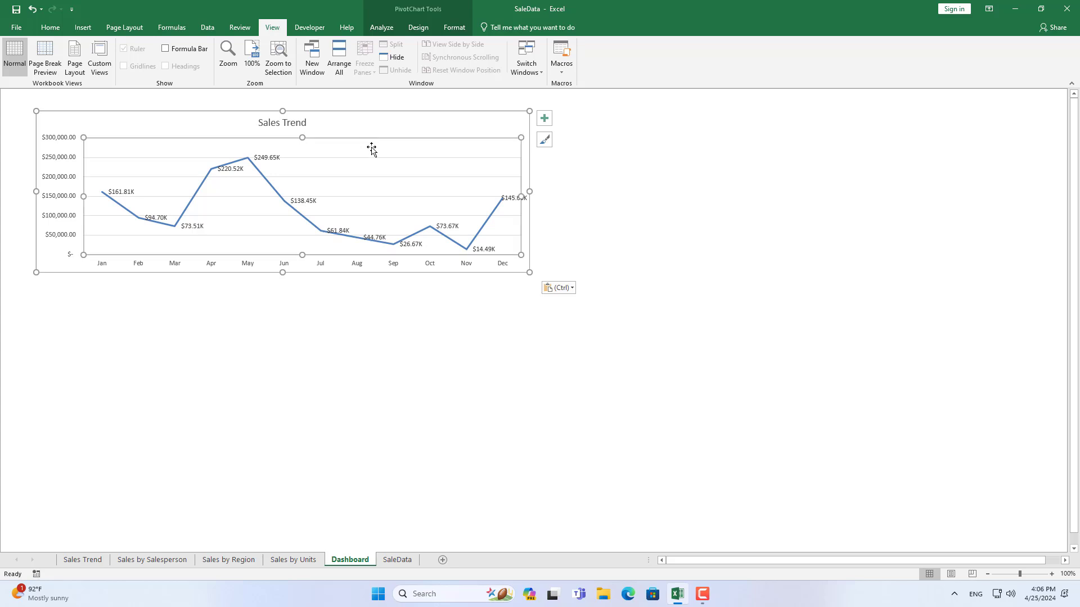
left_click(373, 158)
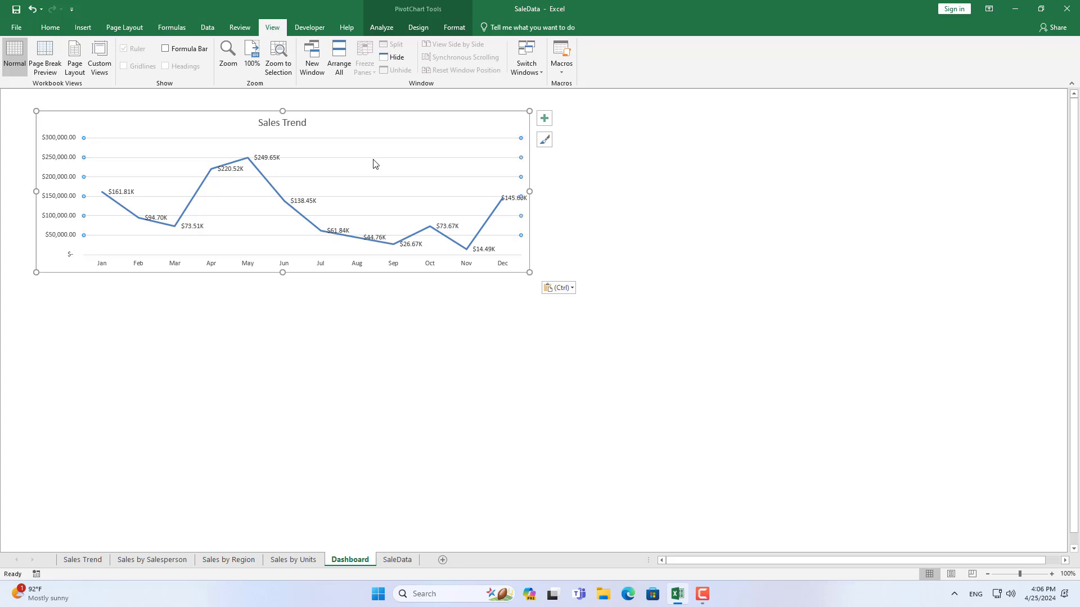
key("Delete")
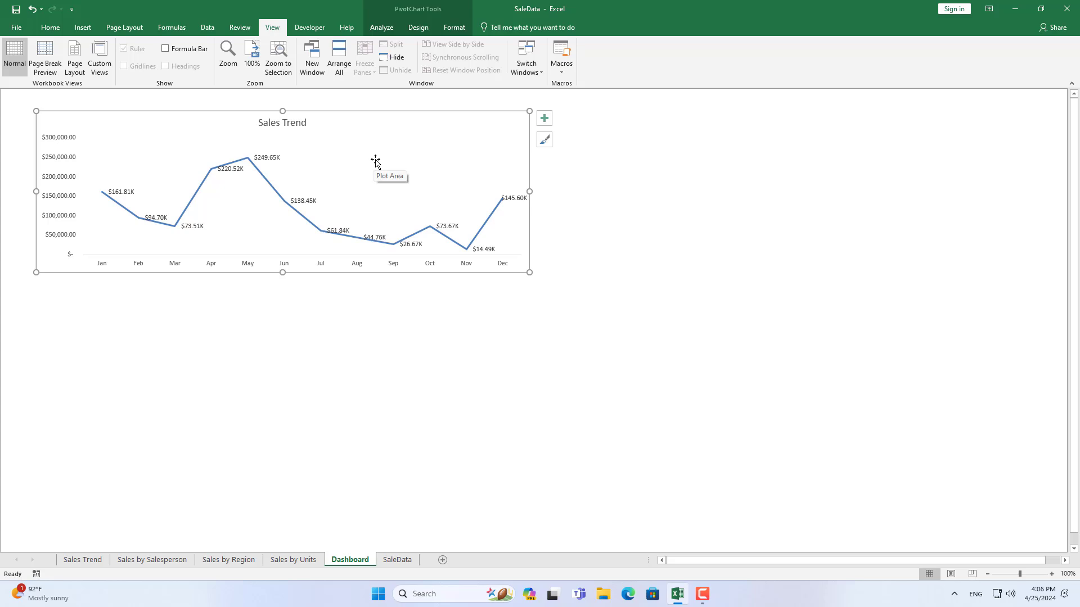
Paste the Sales by Salesperson chart below Sales Trend and make it narrower.
left_click(151, 560)
left_click(396, 248)
right_click(394, 140)
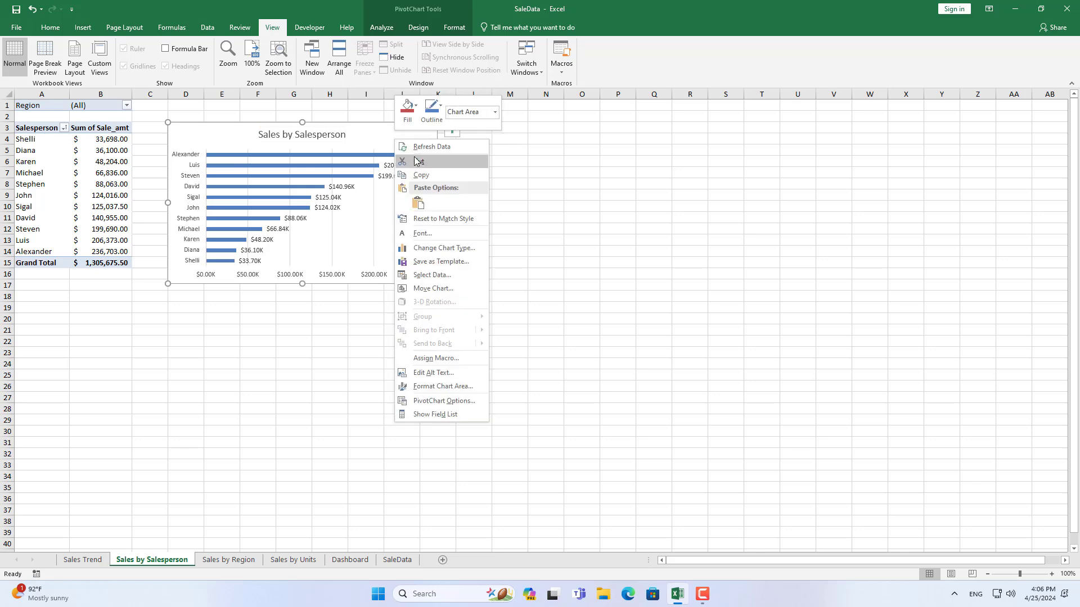
left_click(423, 177)
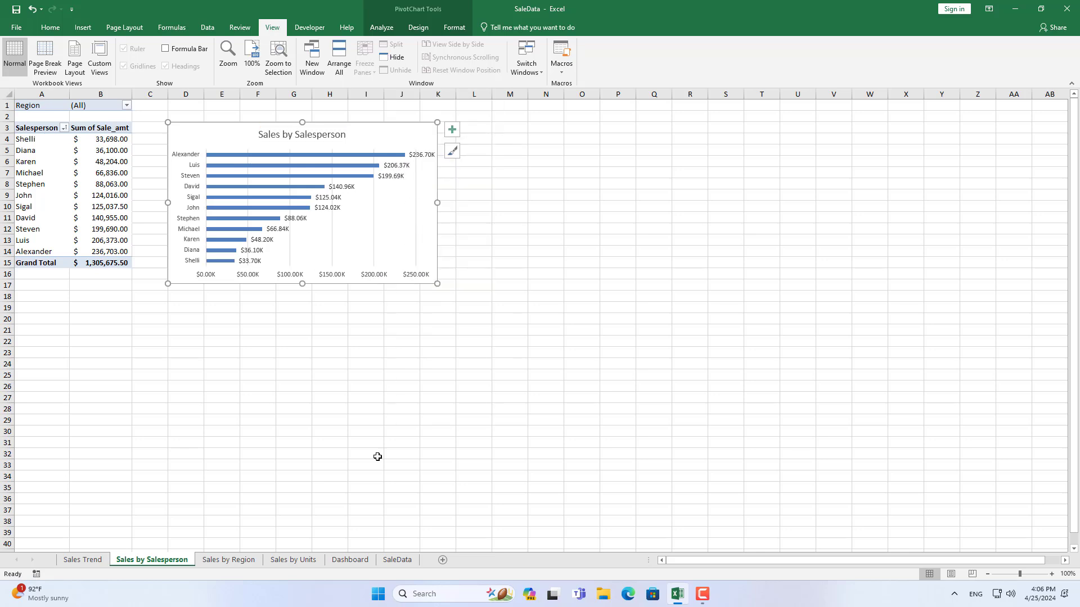
left_click(350, 560)
left_click(50, 302)
right_click(62, 297)
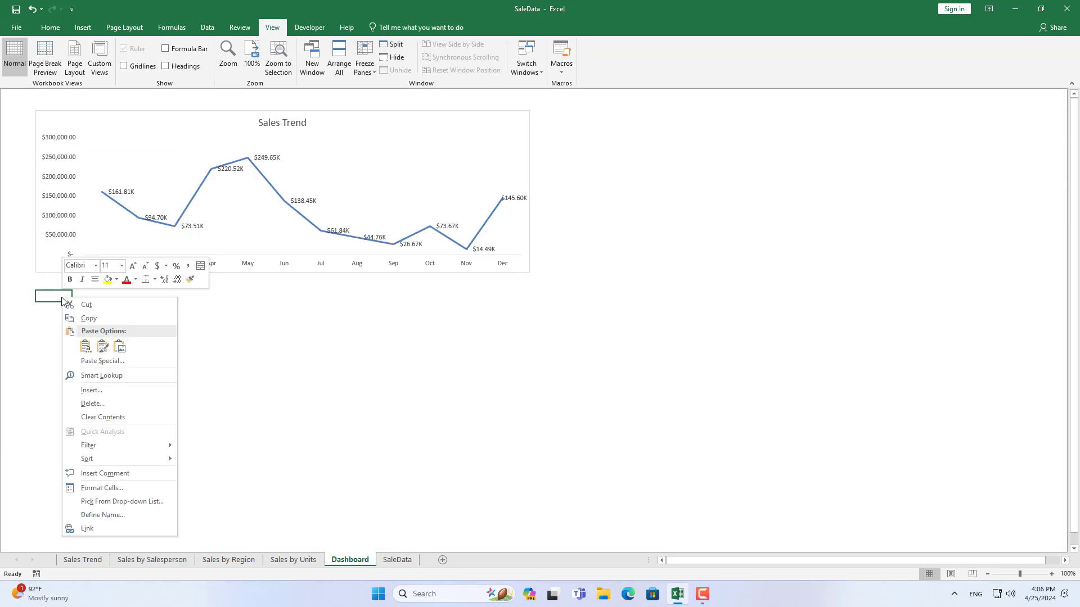
left_click(85, 347)
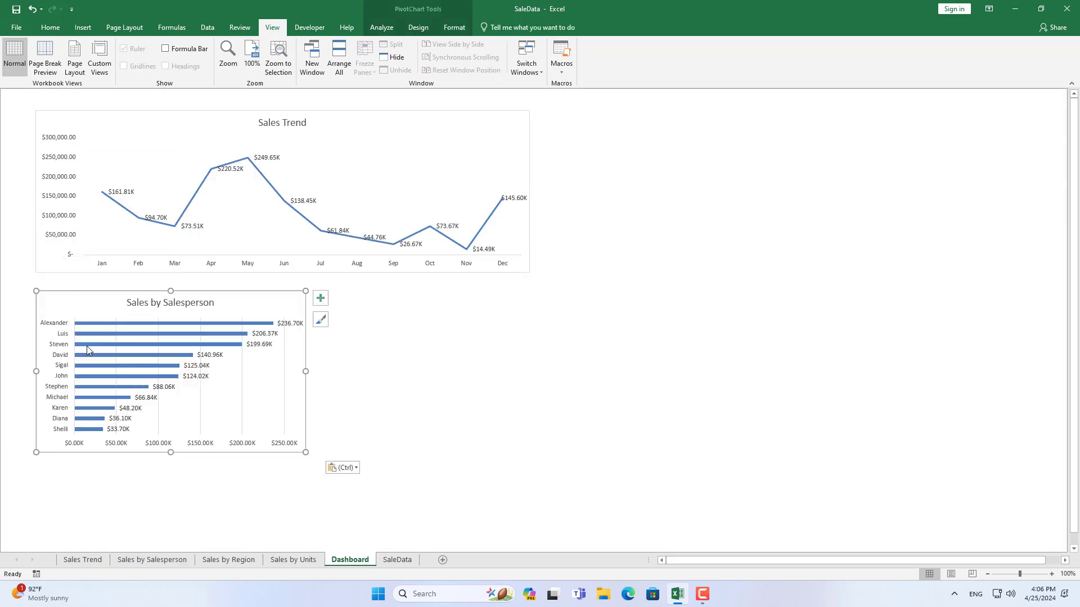
left_click_drag(305, 371, 277, 371)
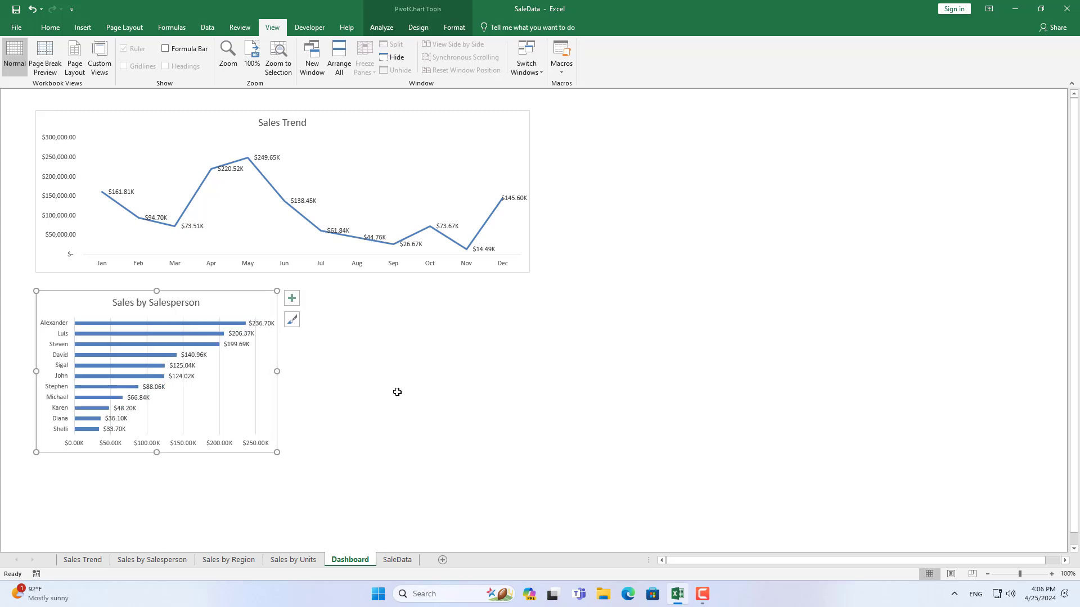
Paste the Sales by Region chart beside it and delete its gridlines.
left_click(229, 559)
left_click(420, 135)
right_click(421, 134)
left_click(448, 171)
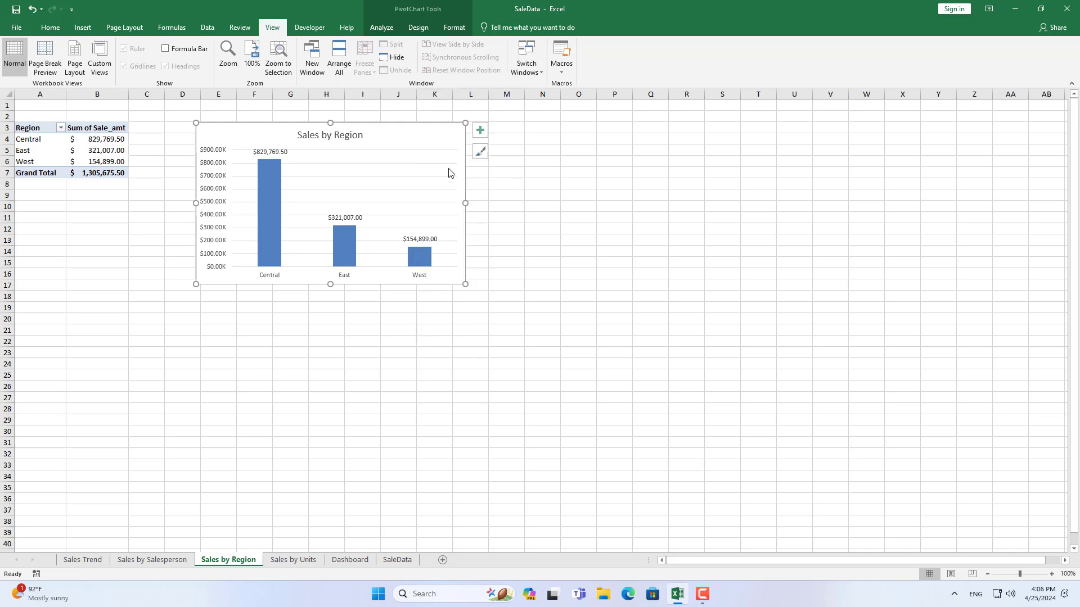
left_click(351, 560)
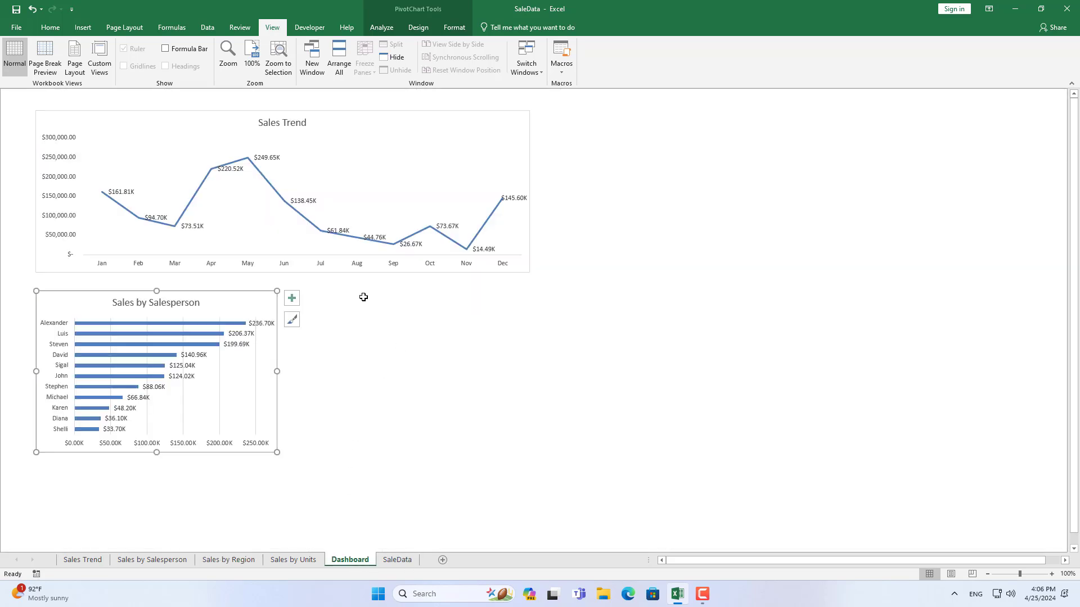
left_click(346, 297)
right_click(349, 297)
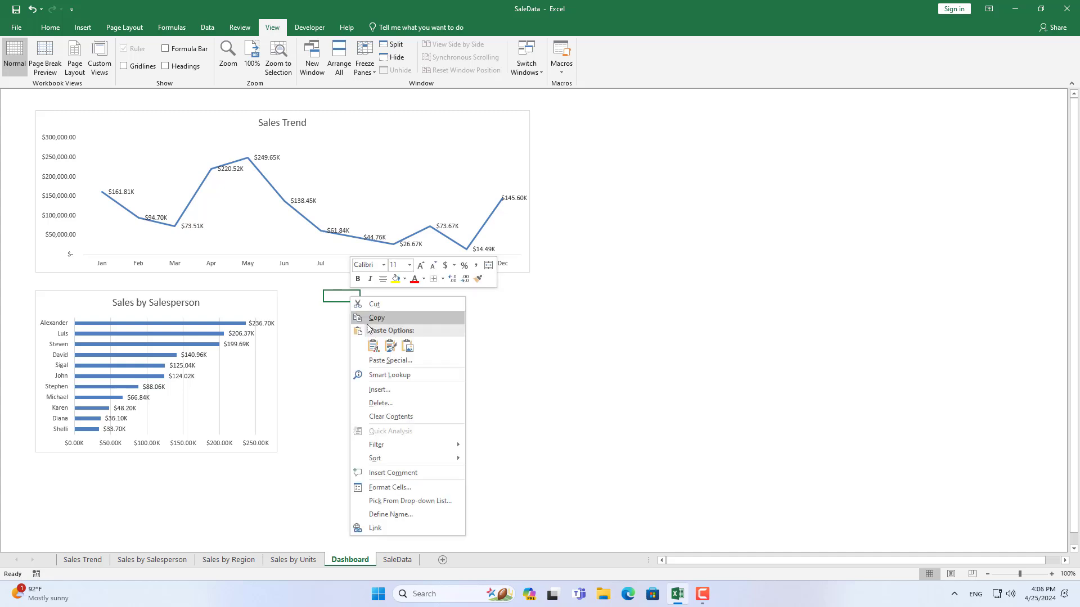
left_click(374, 346)
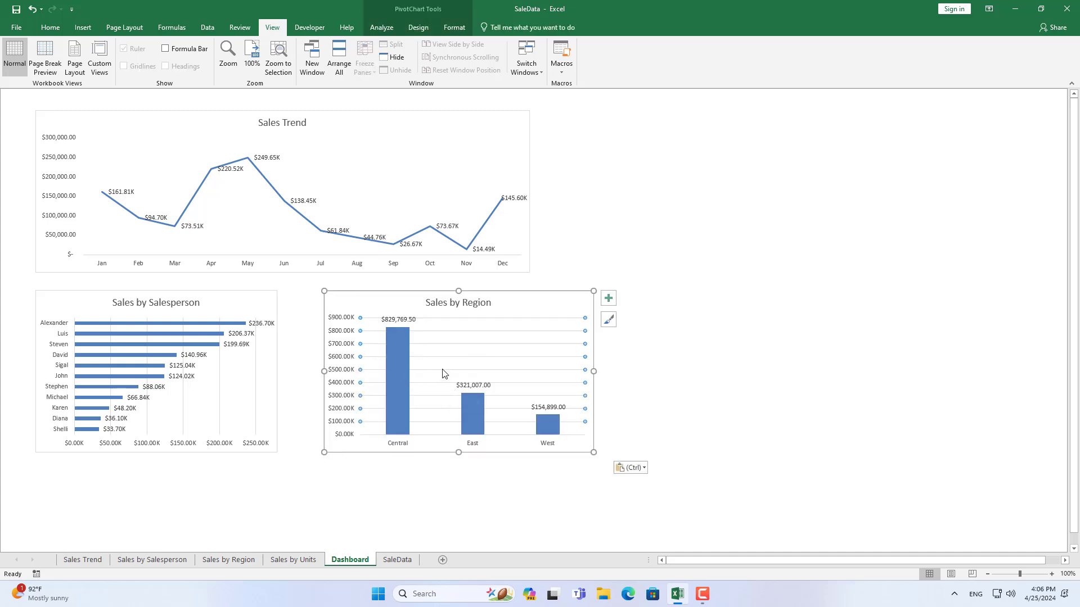
key("Delete")
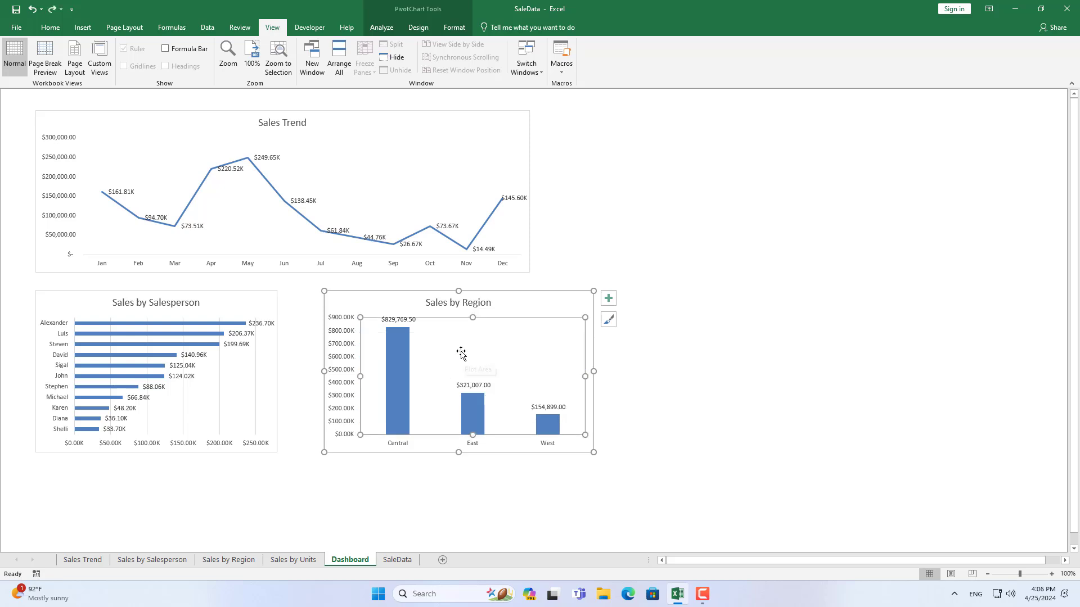
Move the Region chart right and paste the Sales by Units pie chart between the lower charts.
left_click(514, 309)
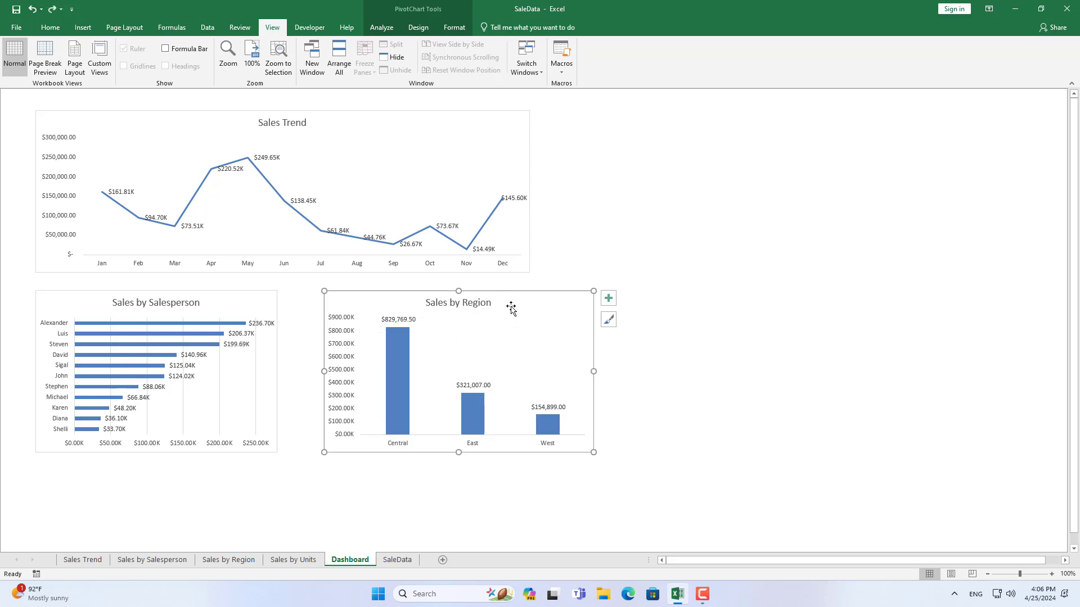
left_click_drag(511, 309, 745, 308)
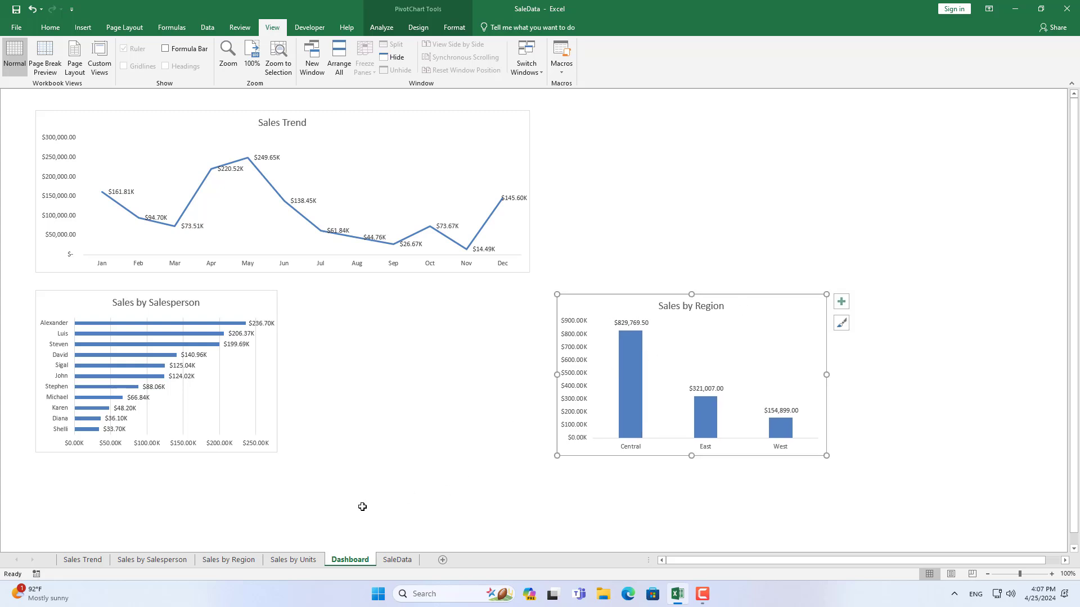
left_click(297, 562)
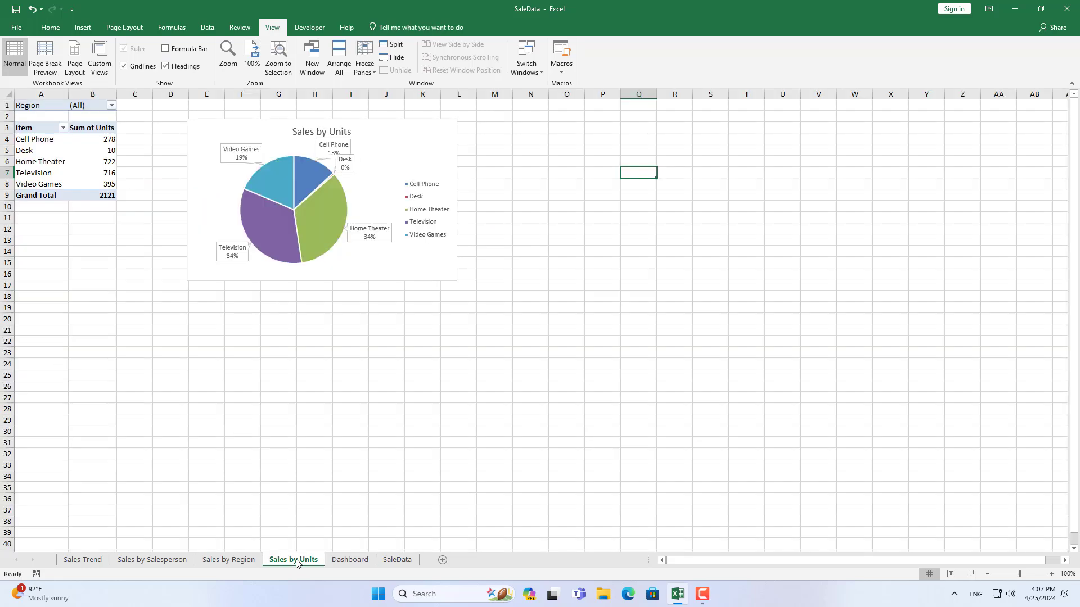
left_click(400, 158)
right_click(404, 157)
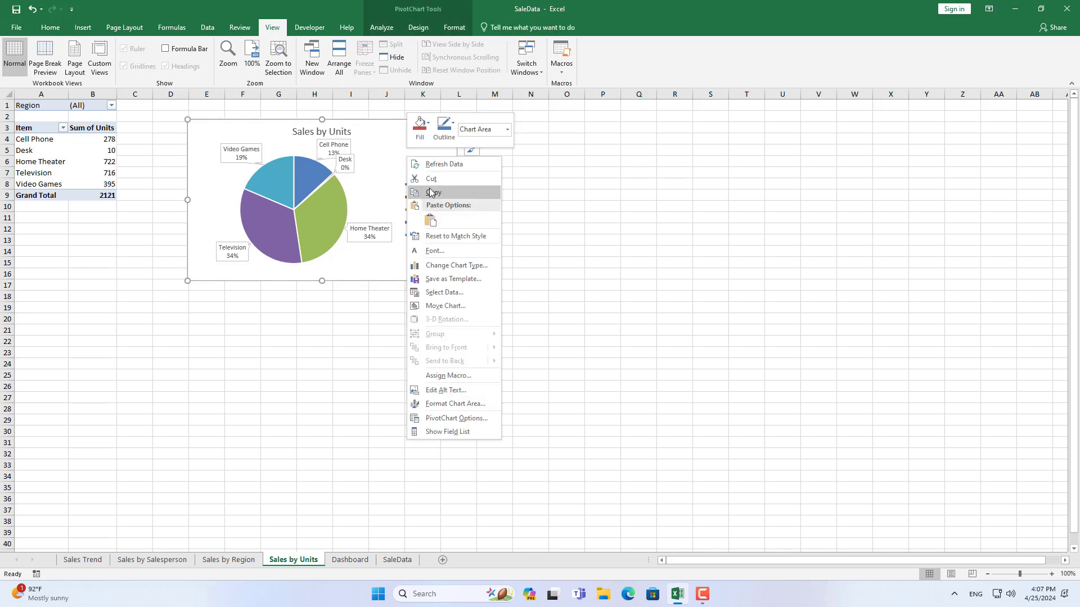
left_click(431, 193)
left_click(349, 561)
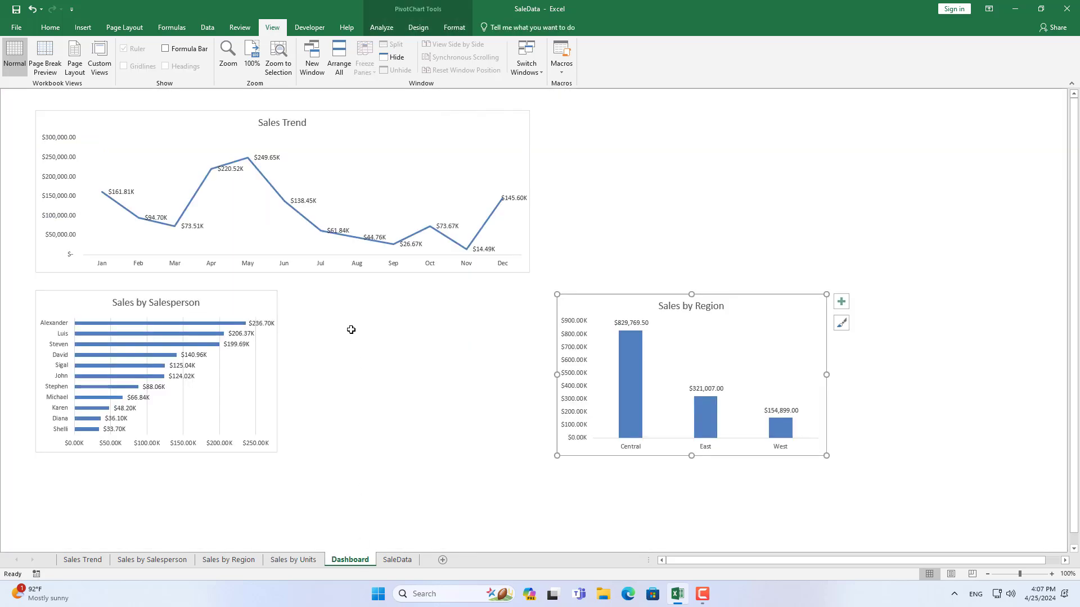
left_click(330, 297)
right_click(330, 298)
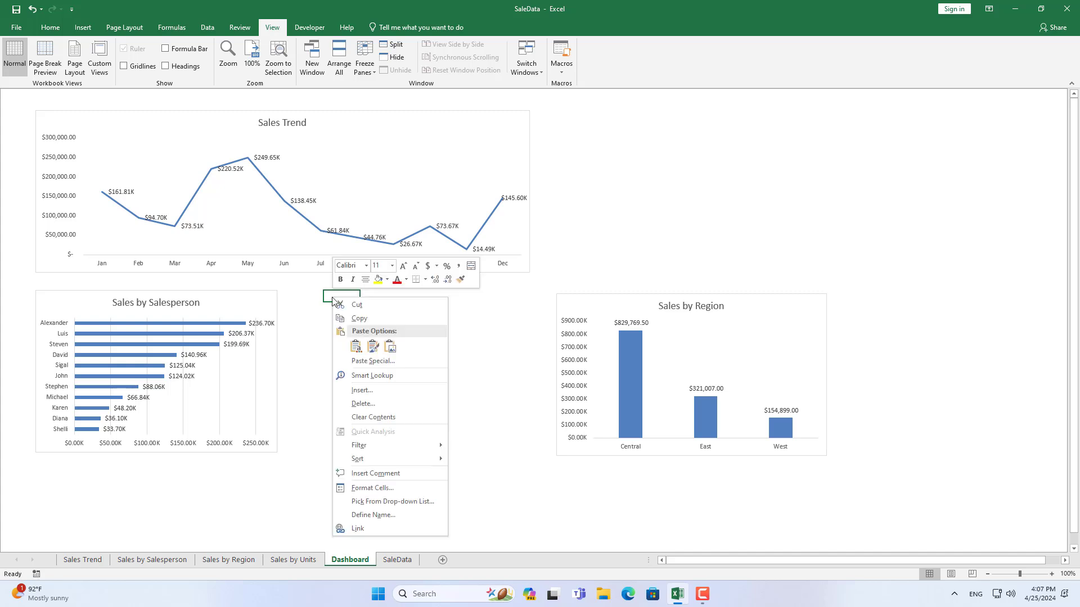
left_click(356, 352)
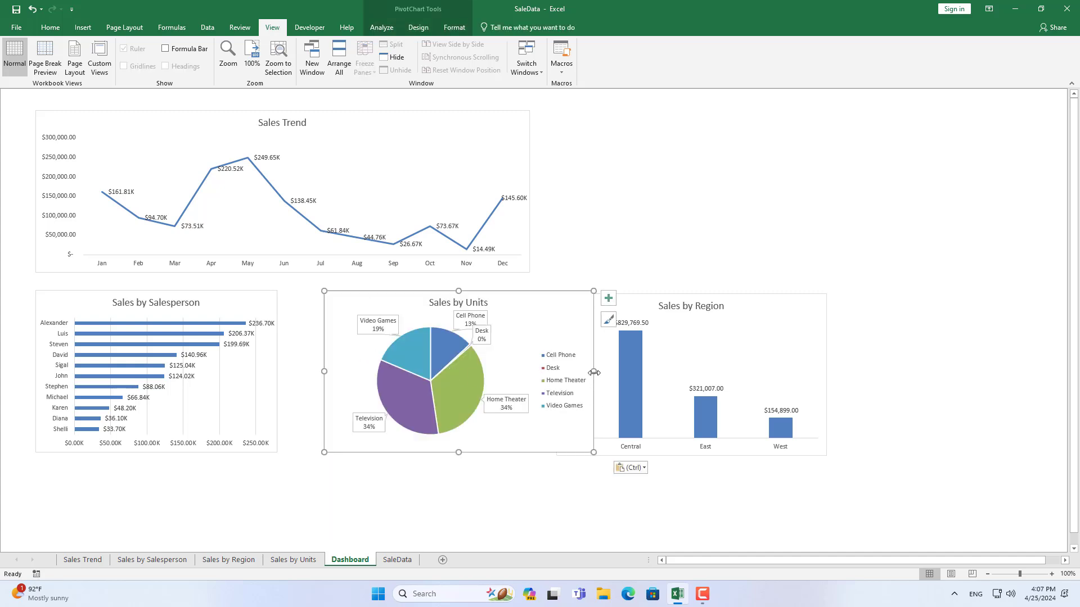
Resize the pie chart to fill the gap and align the Region chart beside it.
left_click_drag(594, 372, 543, 369)
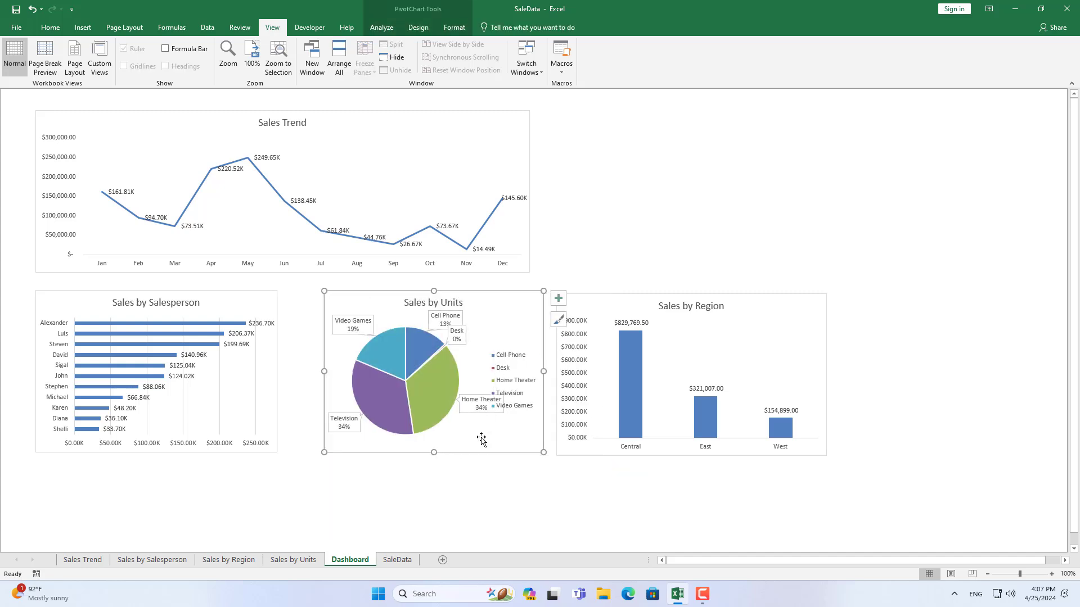
left_click_drag(481, 439, 454, 437)
left_click_drag(517, 371, 532, 370)
left_click(757, 375)
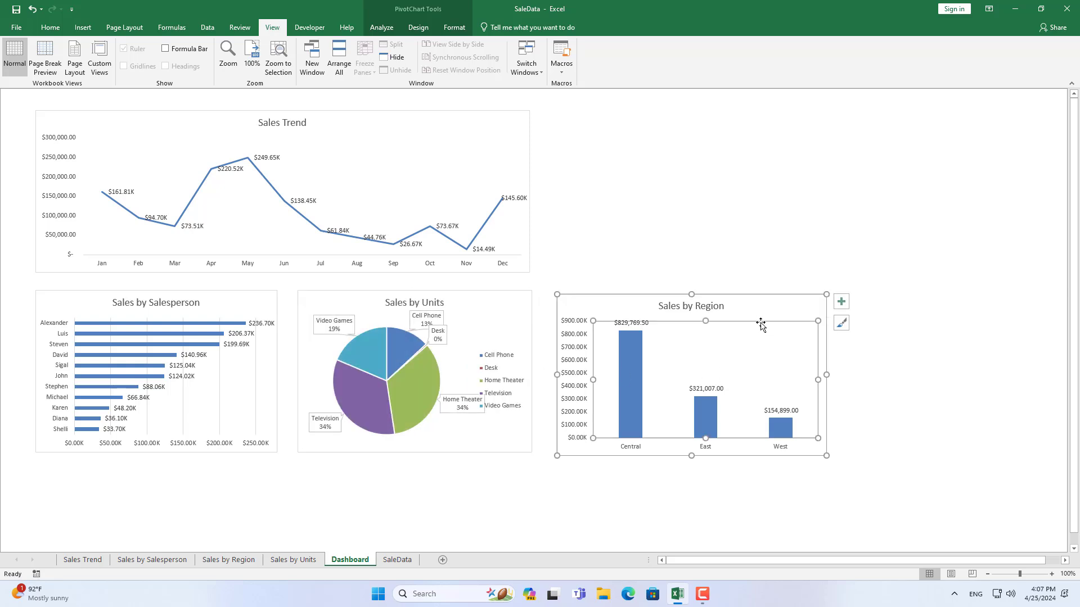
left_click_drag(757, 307, 775, 305)
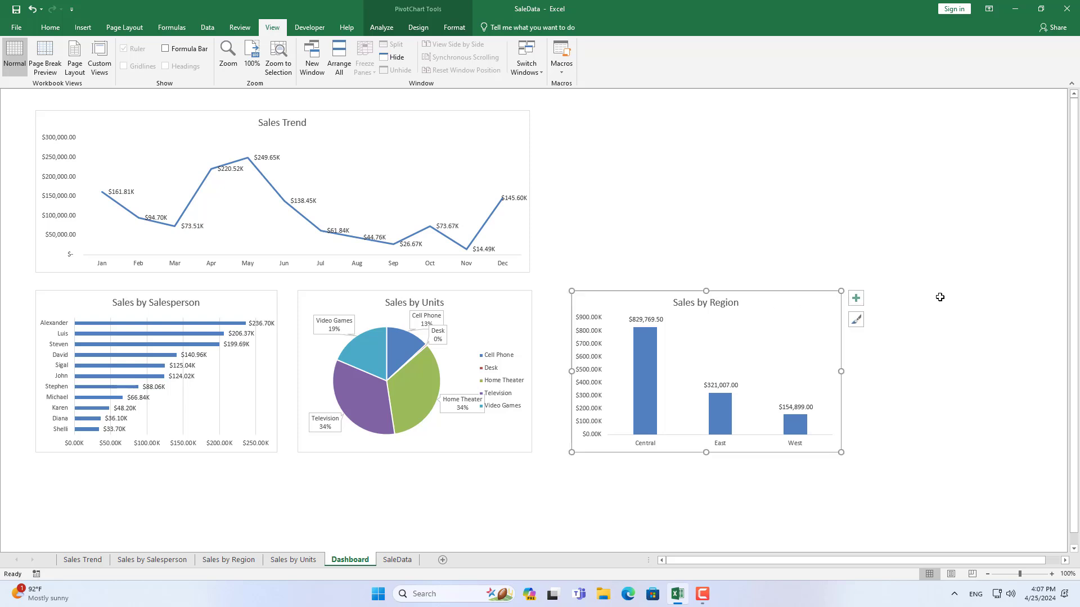
Insert a Region slicer for the Sales Trend chart and place it in the upper right.
left_click(628, 169)
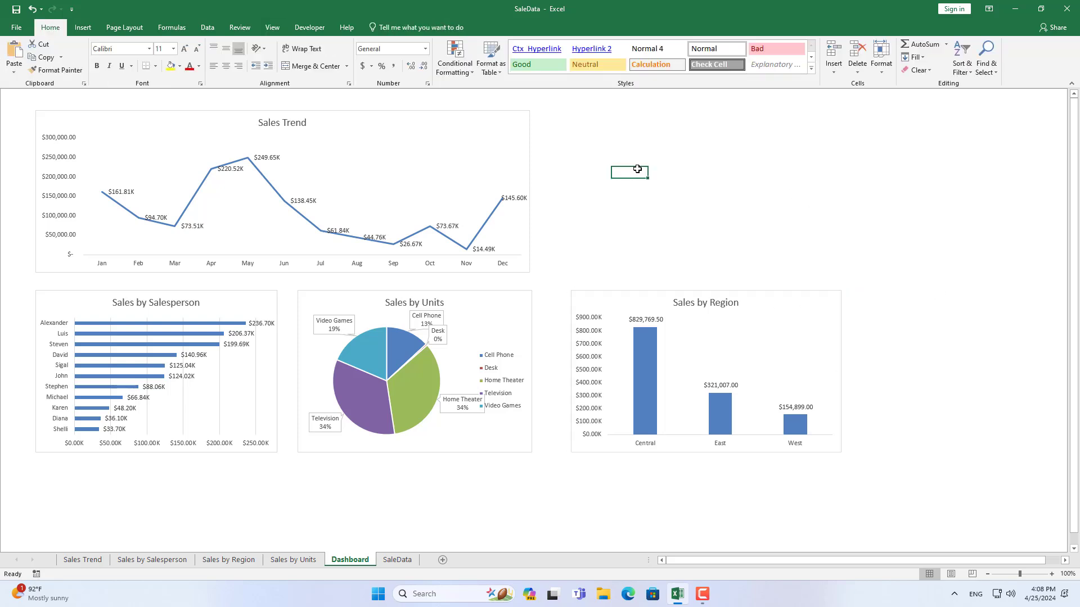
left_click(486, 130)
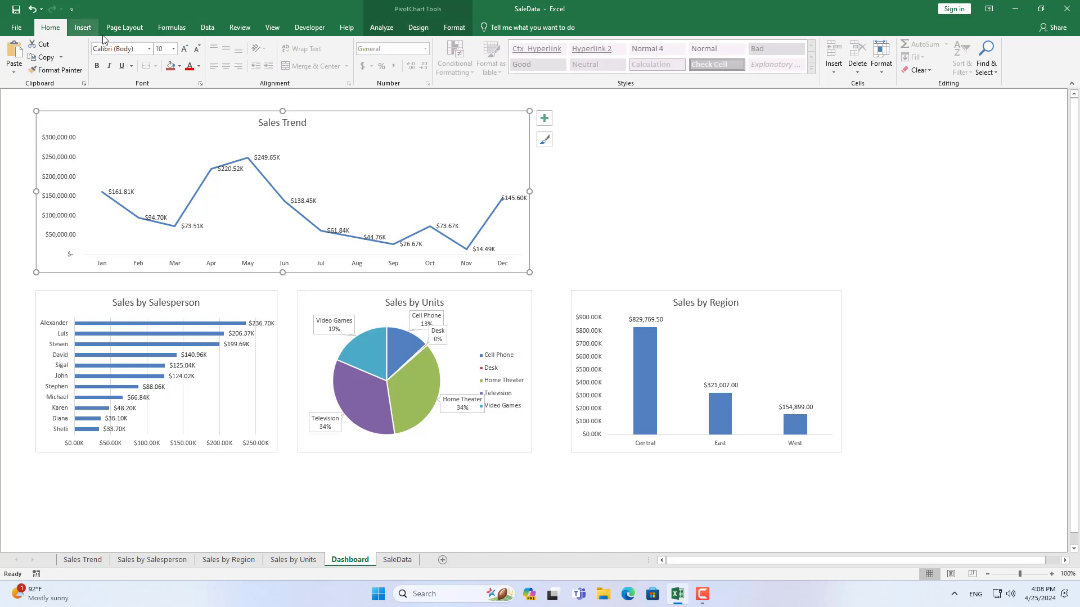
left_click(83, 28)
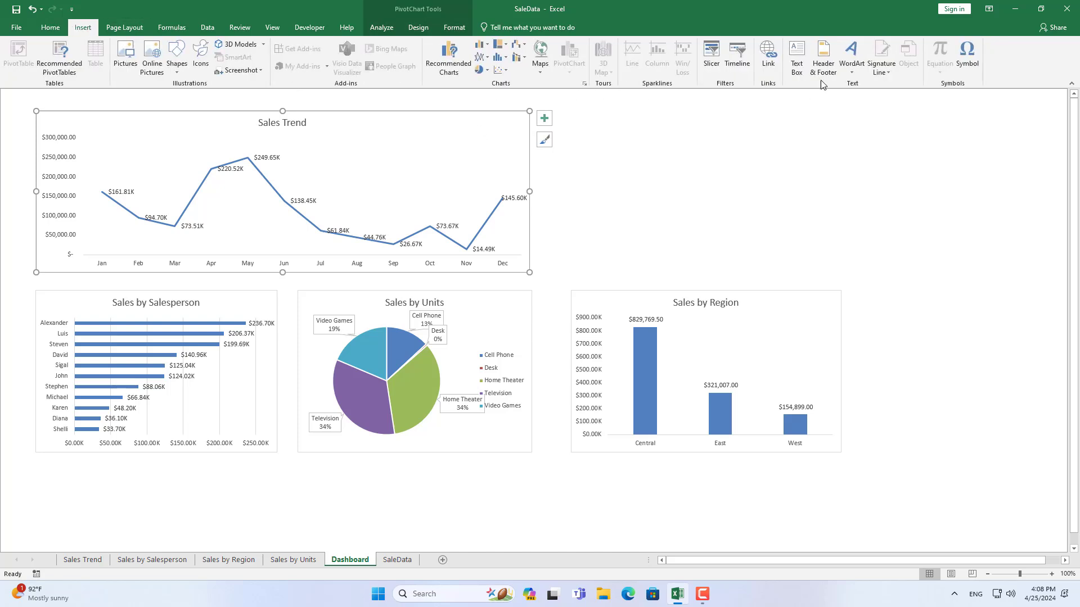
left_click(713, 59)
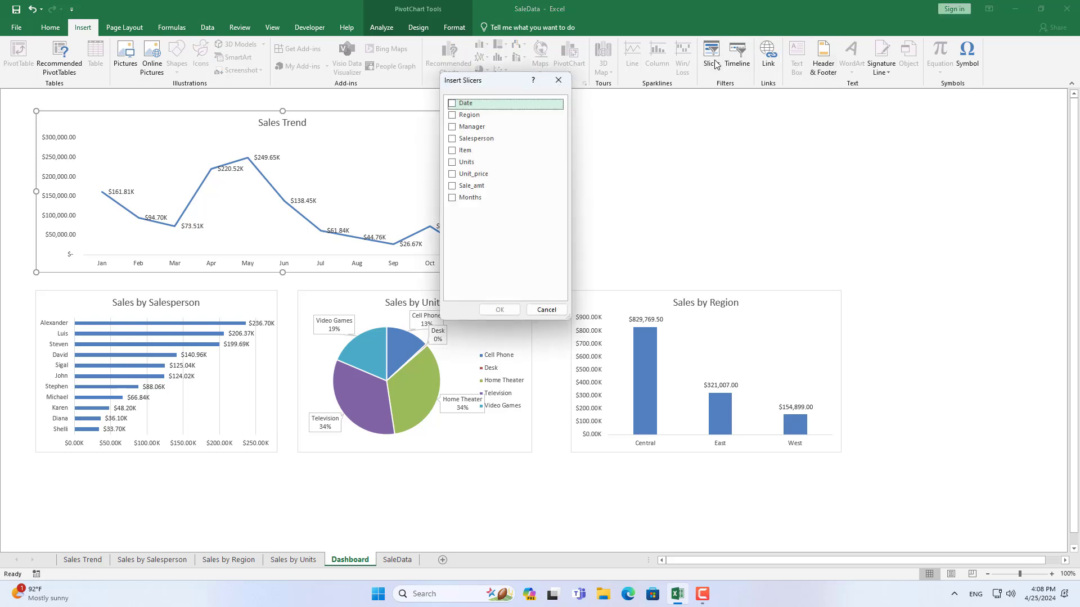
left_click(454, 116)
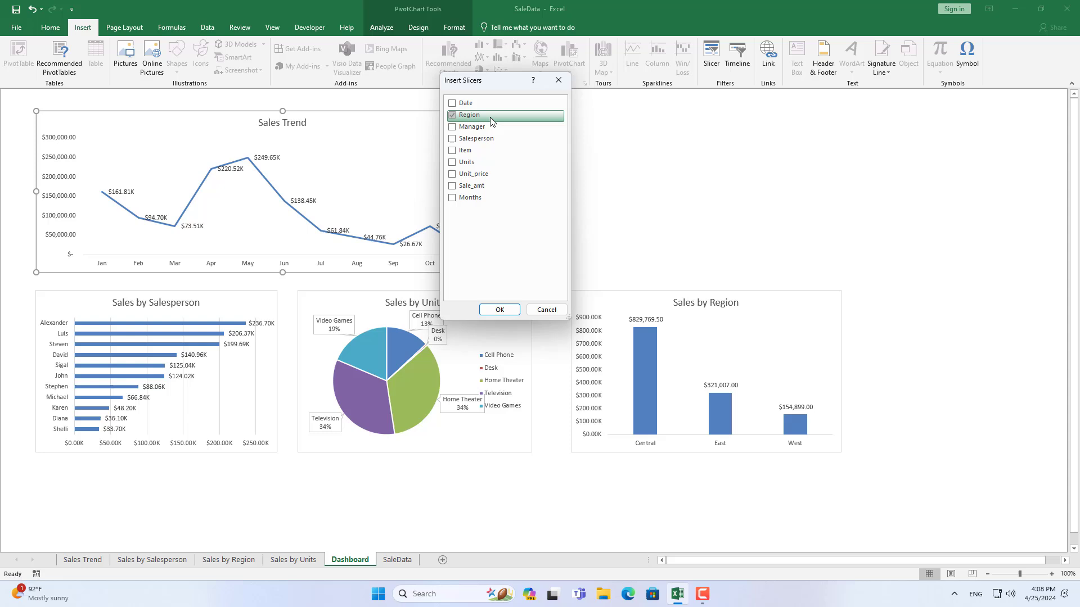
left_click(512, 309)
left_click_drag(531, 331, 781, 194)
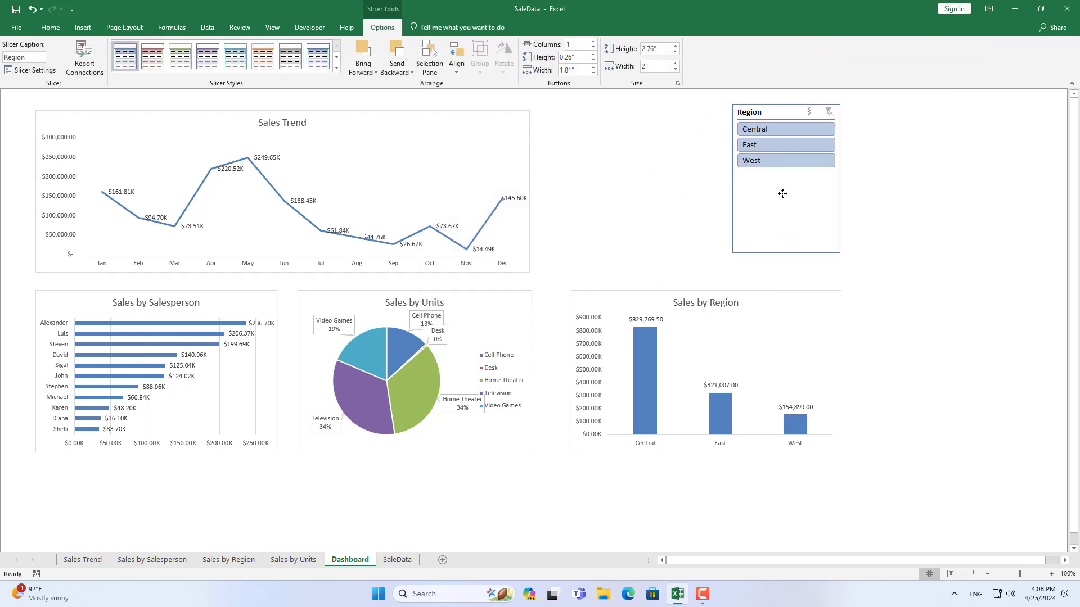
Try the Central, East and West slicer buttons, then clear the region filter.
left_click(803, 131)
left_click(788, 145)
left_click(787, 161)
left_click(808, 129, "shift")
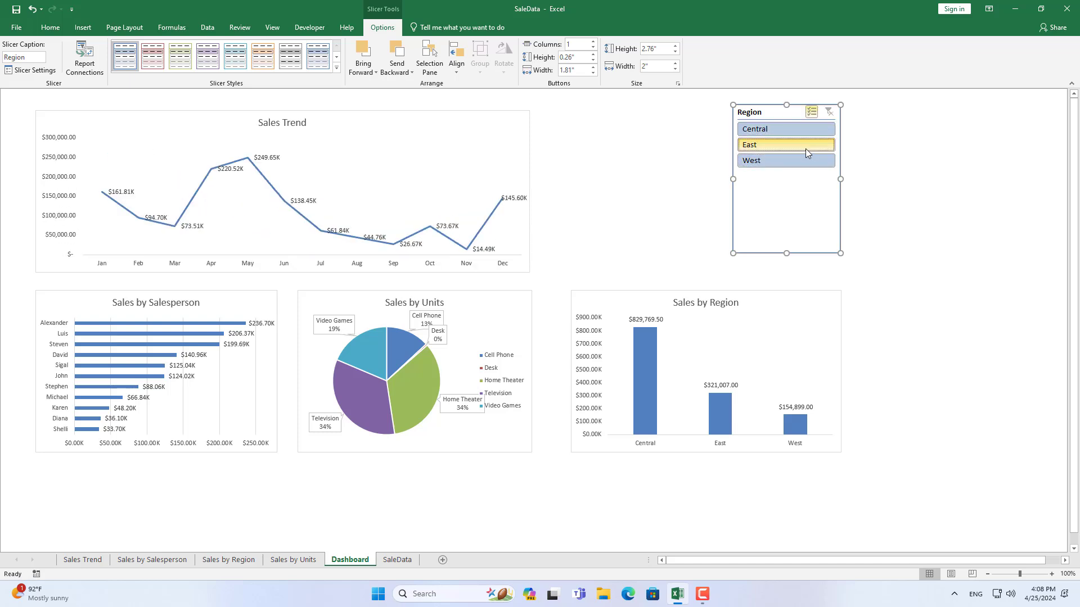
Link the Region slicer to all four pivot tables through Report Connections.
right_click(787, 112)
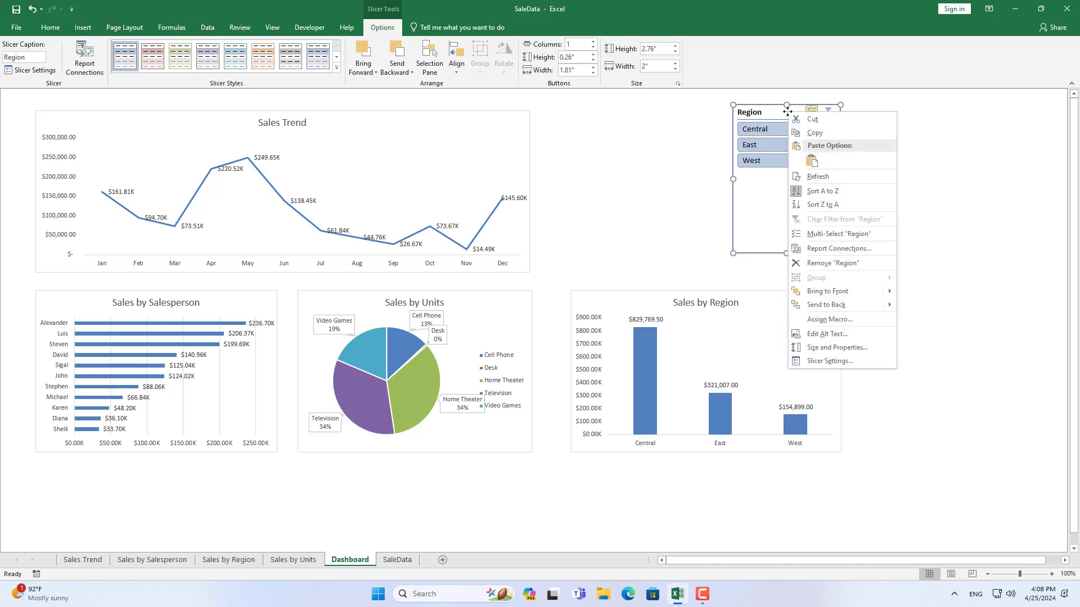
left_click(823, 250)
left_click(736, 253)
left_click(737, 264)
left_click(737, 274)
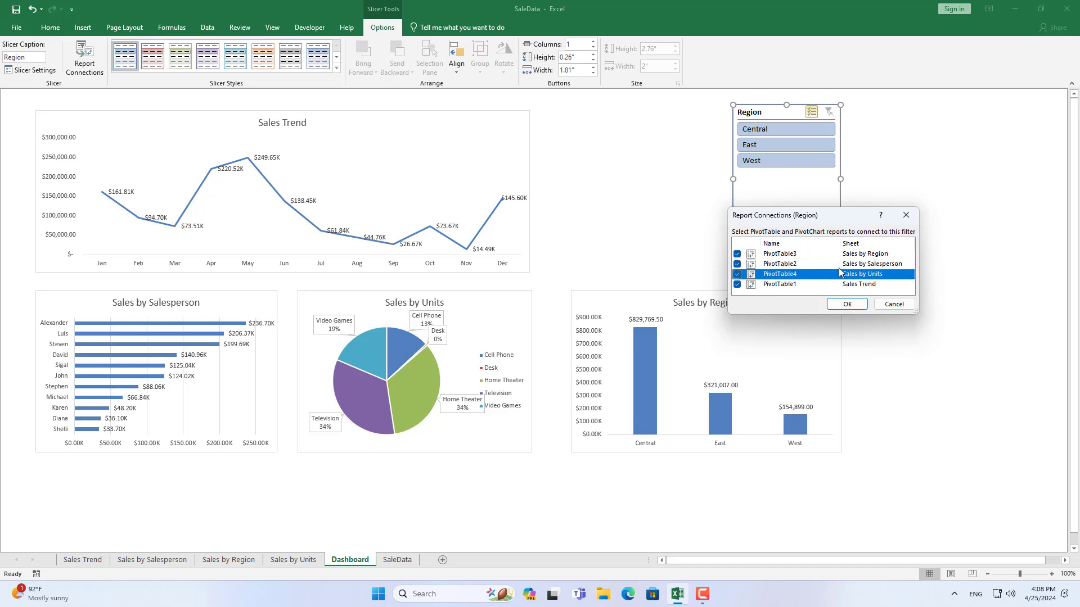
left_click(868, 254)
left_click(870, 264)
left_click(869, 274)
left_click(867, 284)
left_click(847, 304)
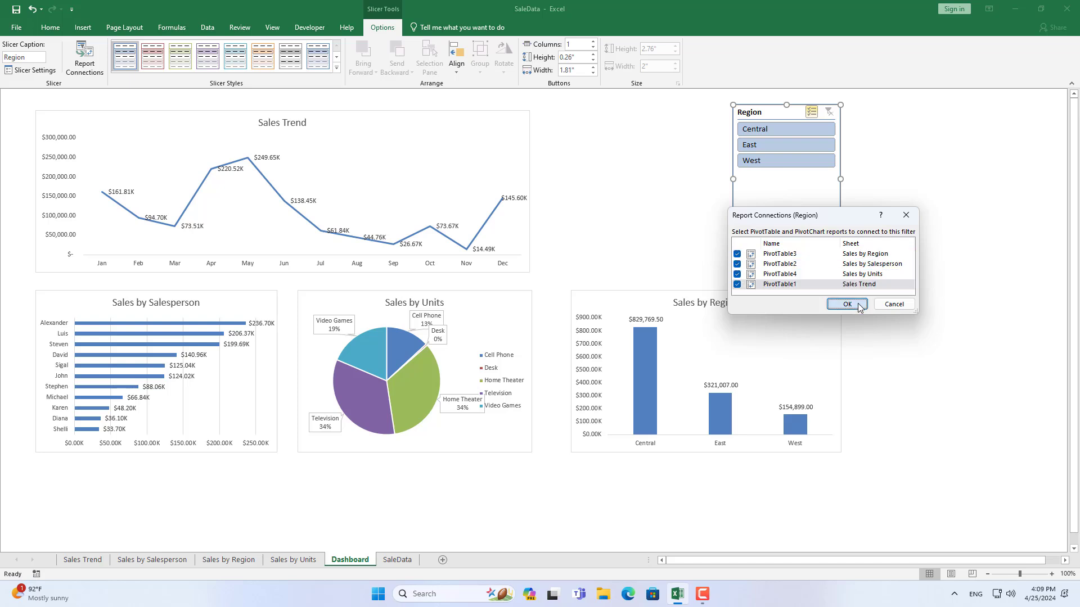
Test Central, East and West on the slicer, then multi-select West and East.
left_click(813, 112)
left_click(793, 133)
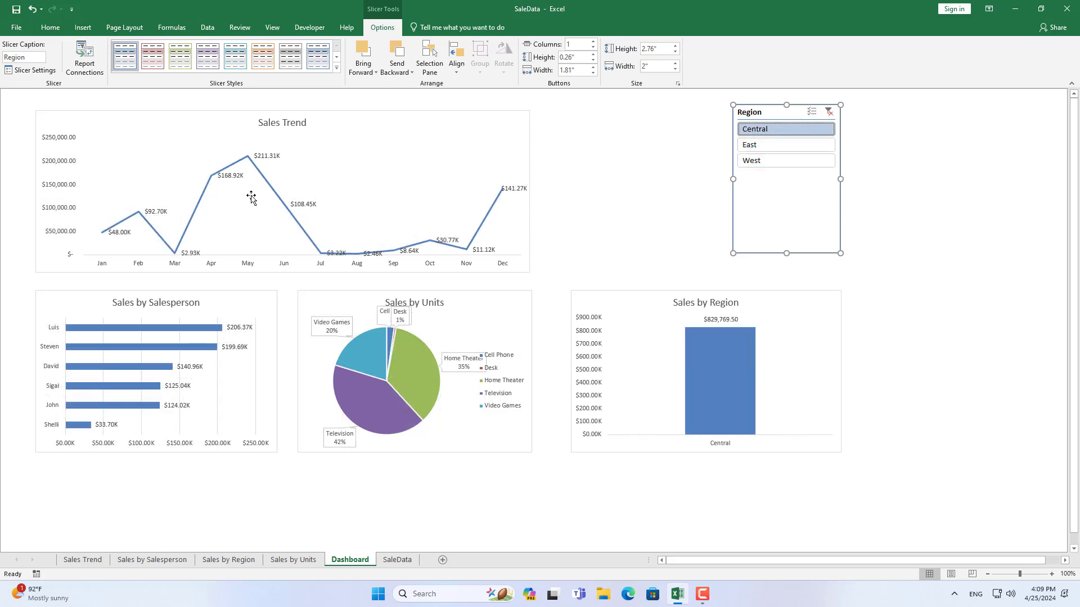
left_click(771, 147)
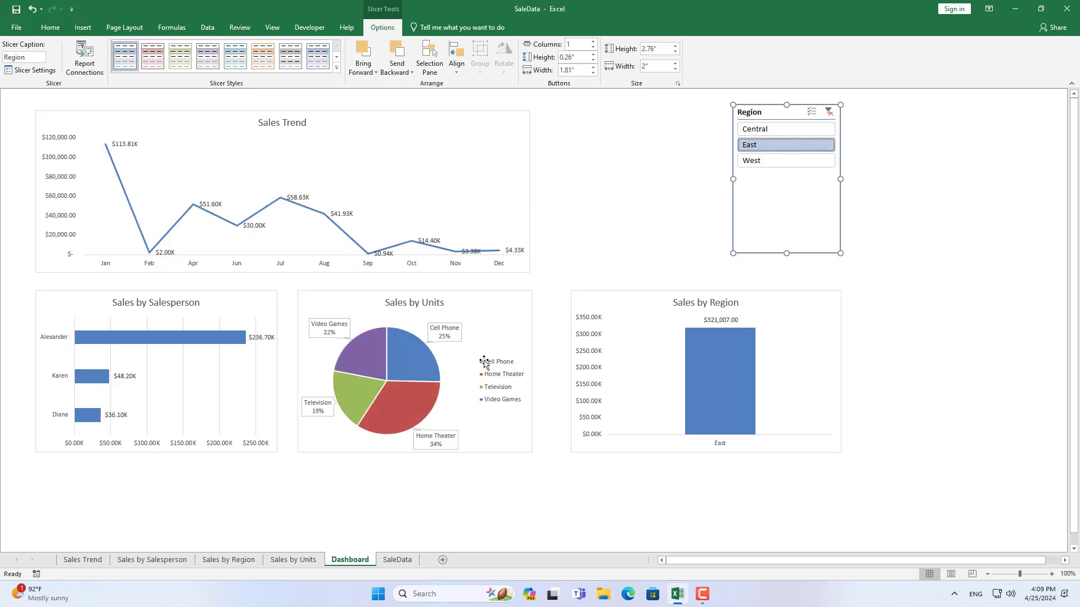
left_click(781, 162)
left_click(781, 163)
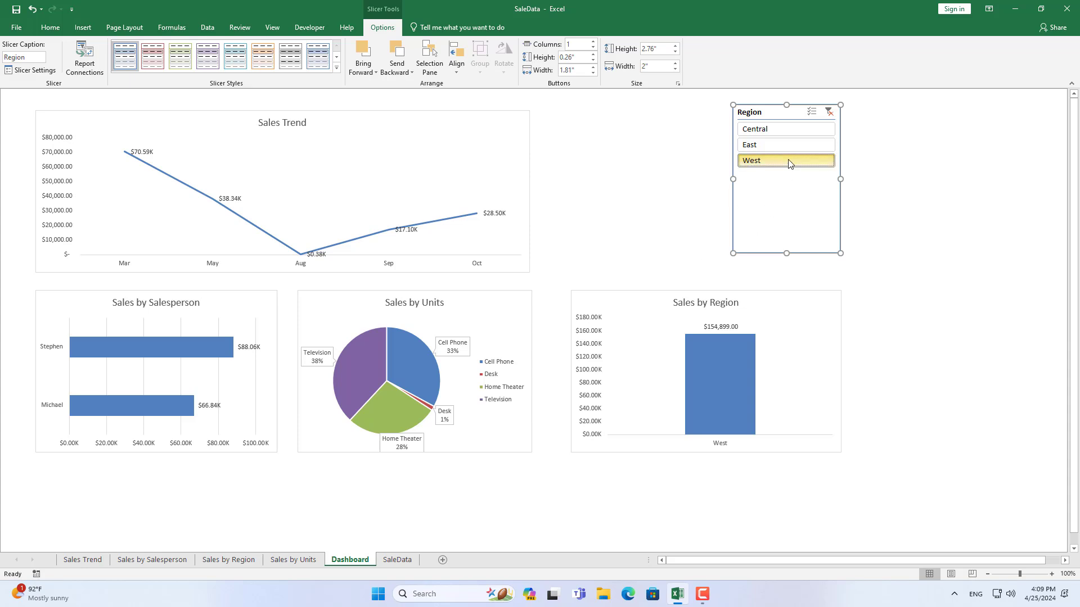
left_click(811, 112)
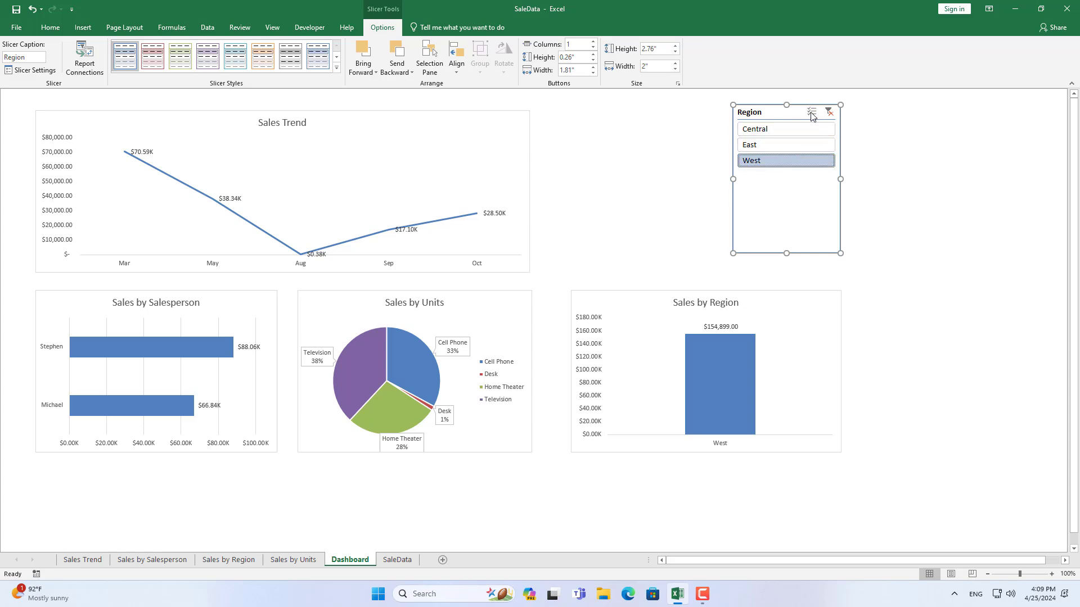
left_click(792, 147)
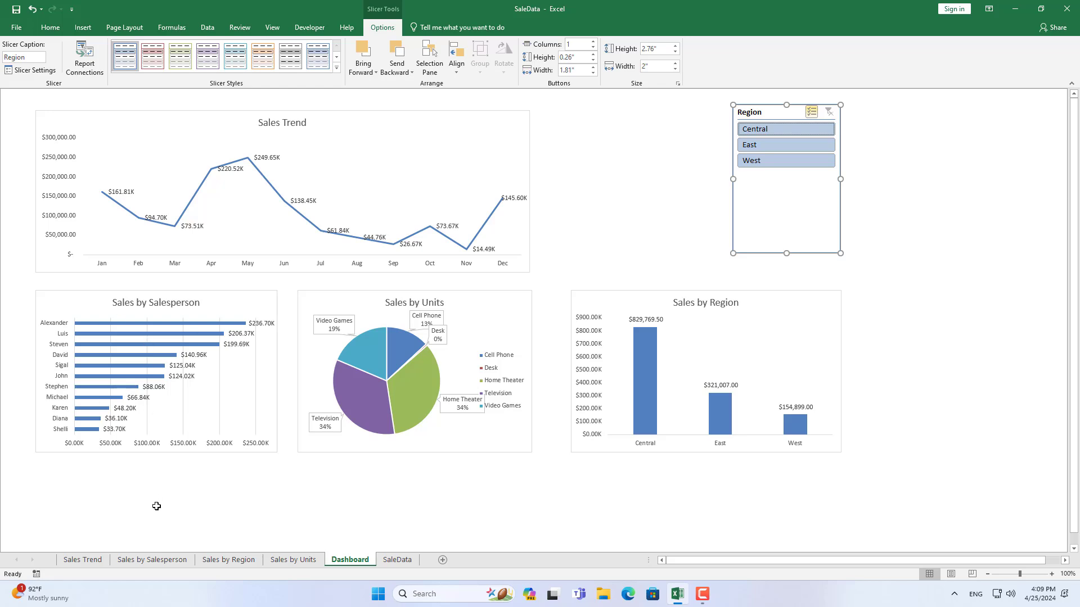
Apply a Top 10 value filter keeping the top 3 salespeople on the Salesperson pivot.
left_click(151, 559)
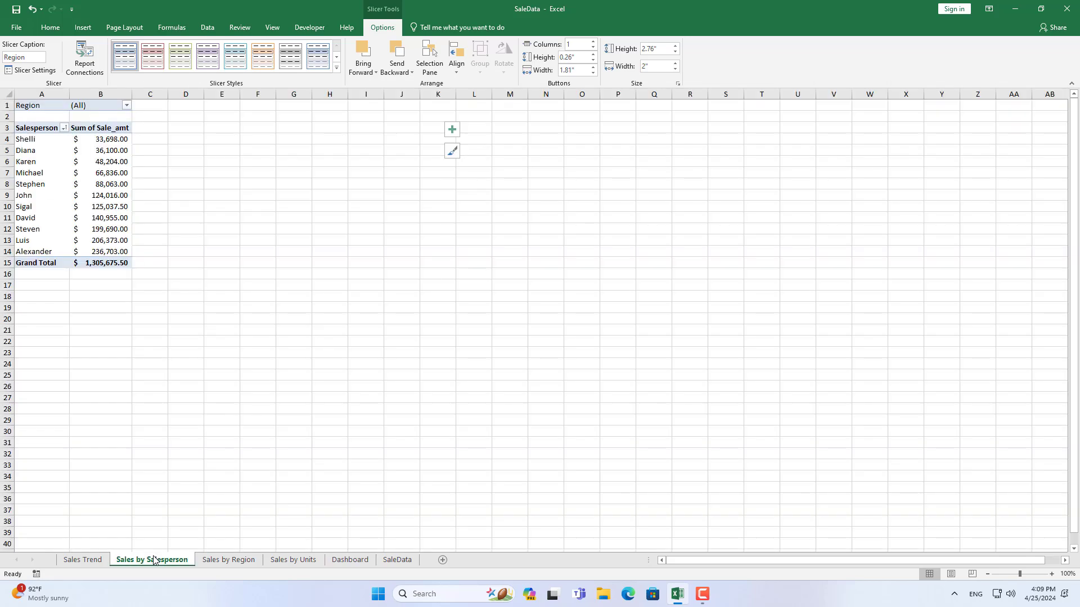
left_click(64, 128)
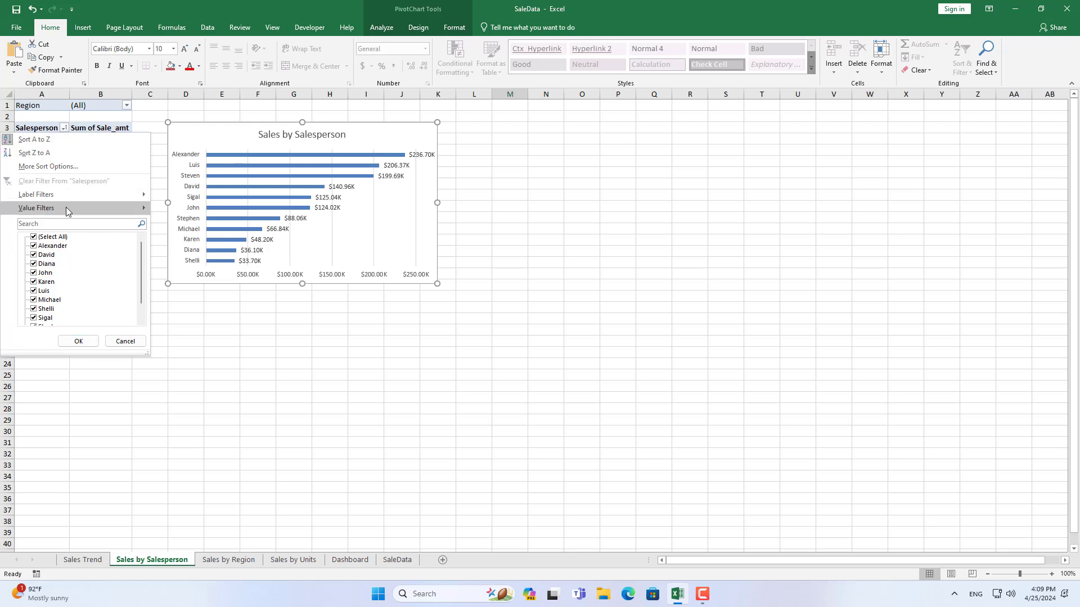
mouse_move(67, 211)
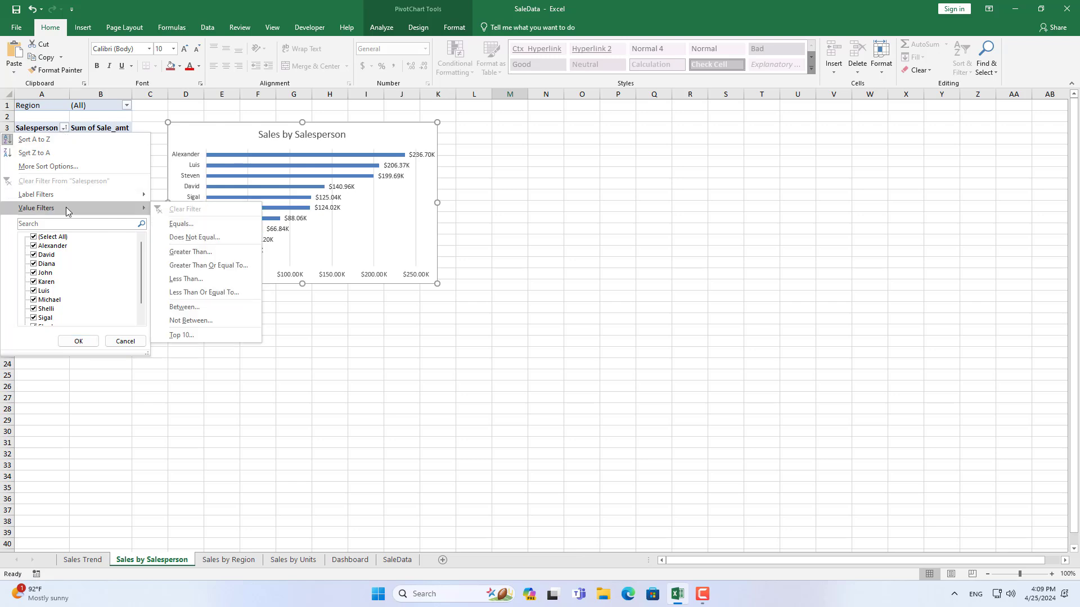
left_click(193, 335)
left_click(445, 180)
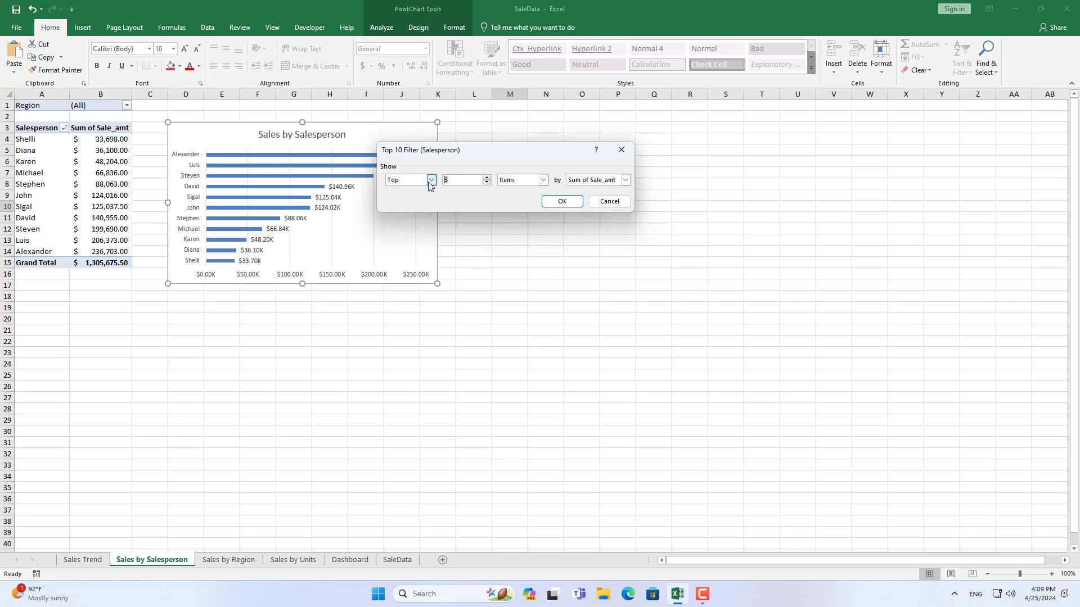
left_click(562, 201)
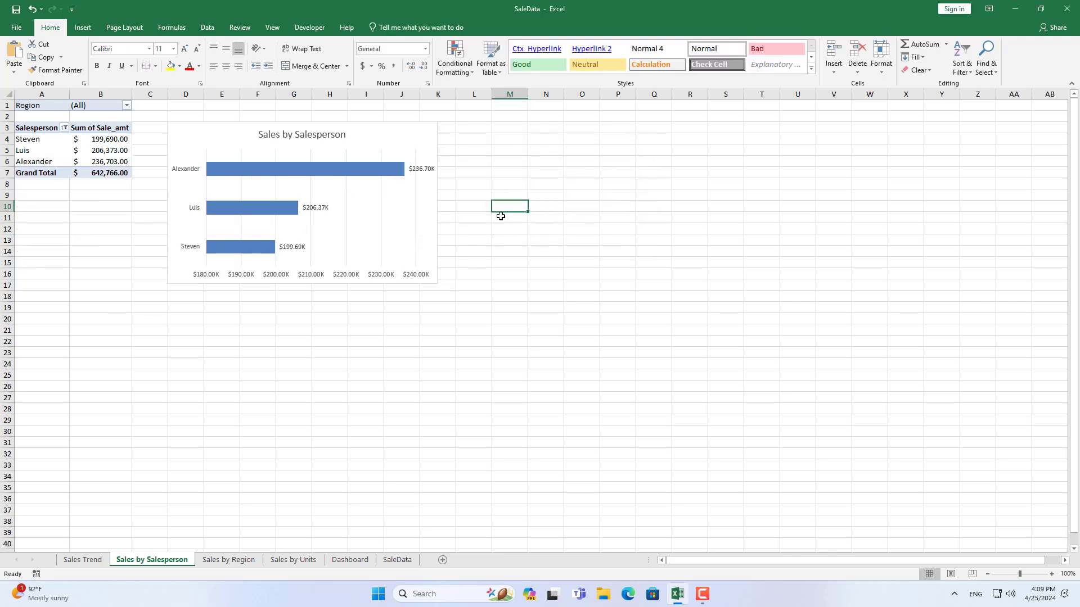
left_click(303, 170)
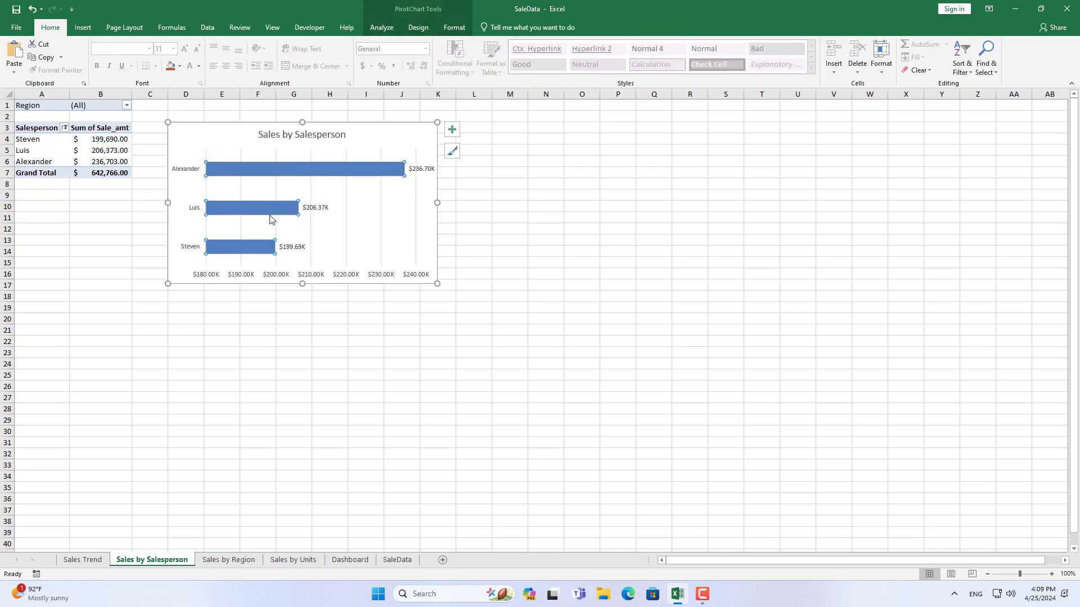
Check East, West and Central on the Dashboard slicer, then multi-select all three regions.
left_click(351, 560)
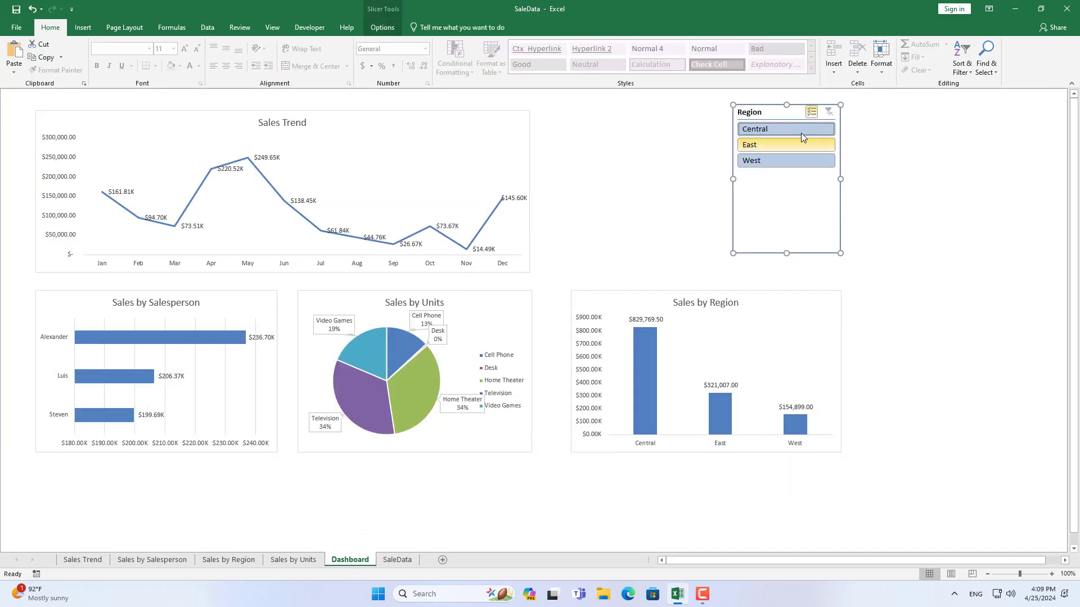
left_click(812, 112)
left_click(788, 145)
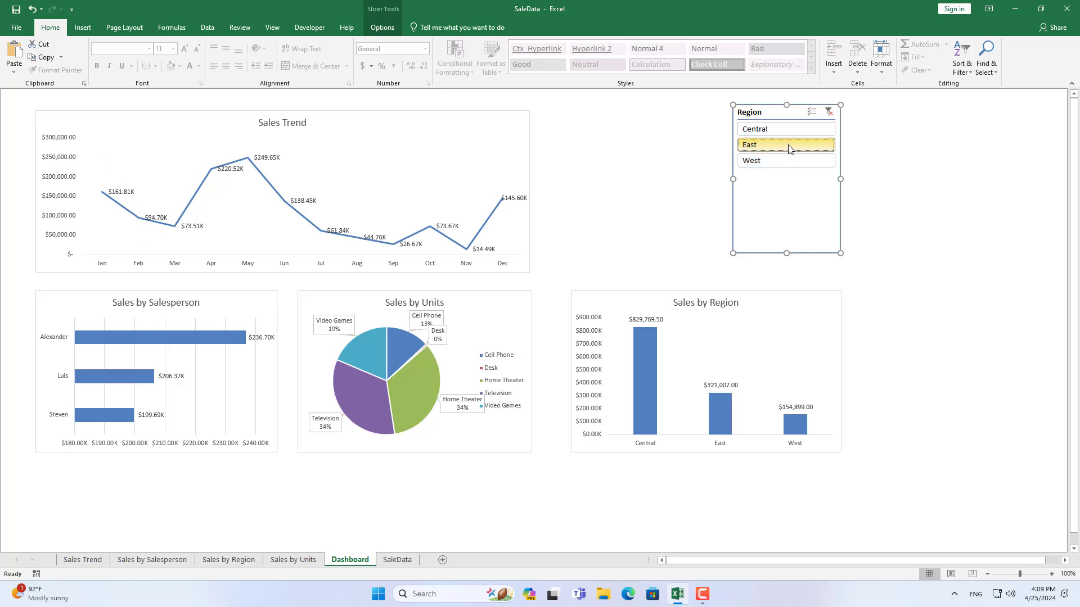
left_click(783, 163)
left_click(788, 131)
left_click(810, 114)
left_click(798, 145)
left_click(796, 161)
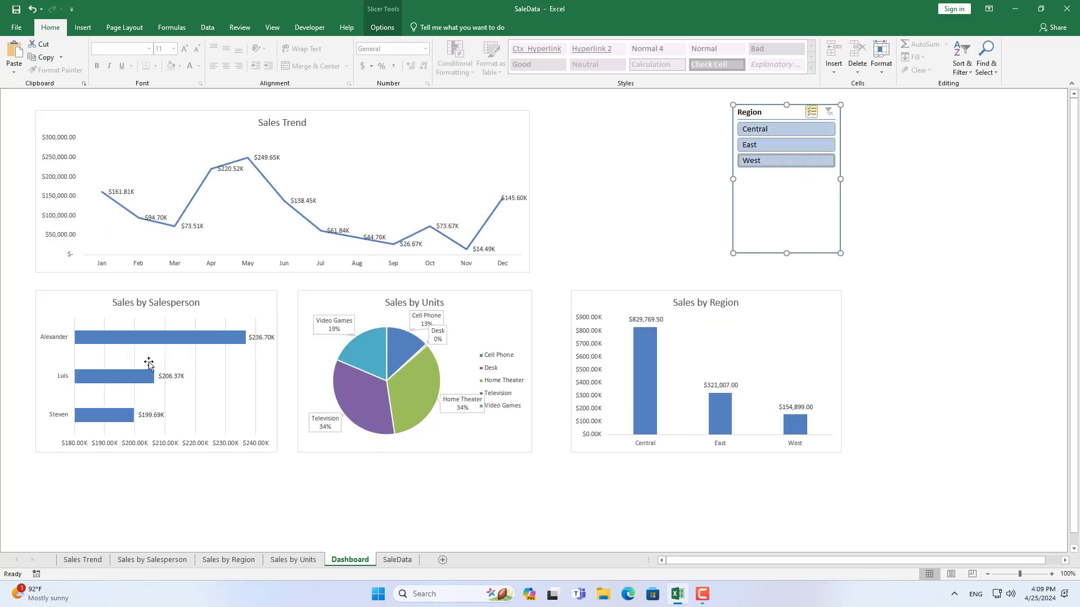
Give the Sales Trend title text a blue fill colour and white font colour.
left_click(280, 120)
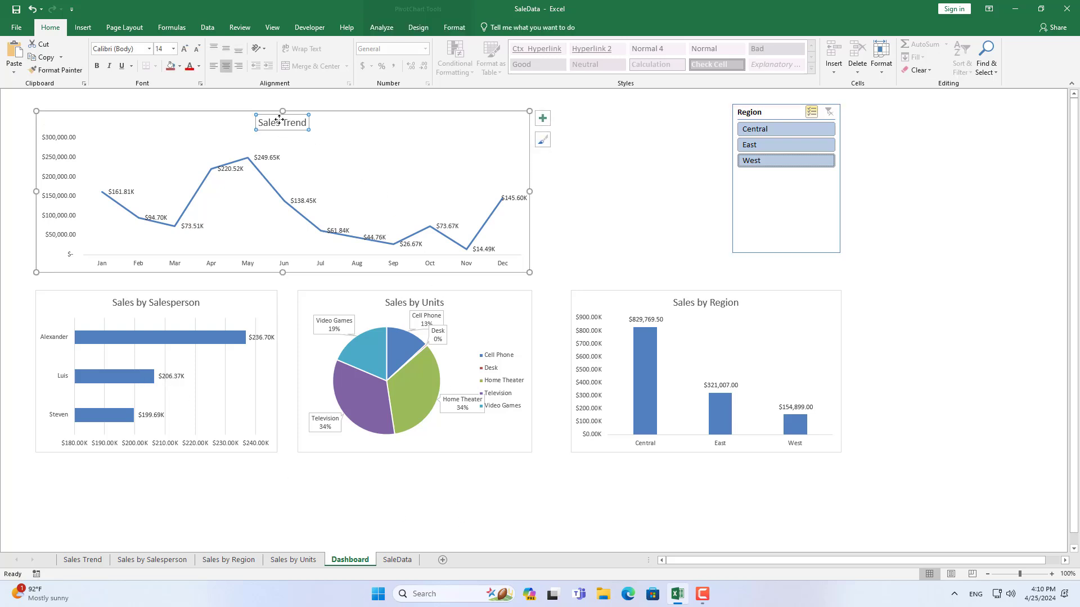
double_click(290, 119)
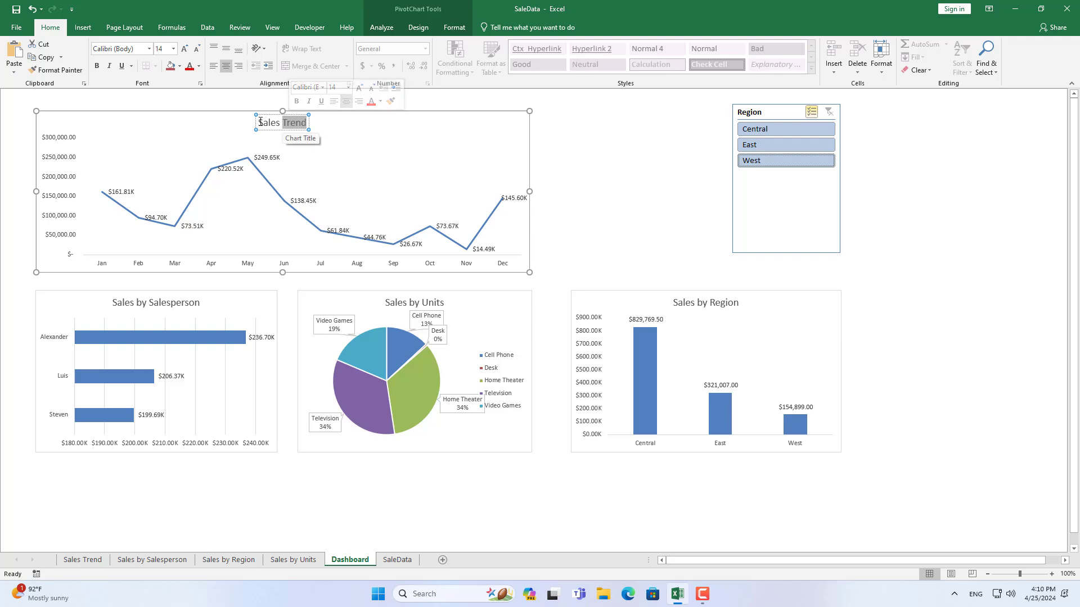
left_click_drag(261, 122, 321, 120)
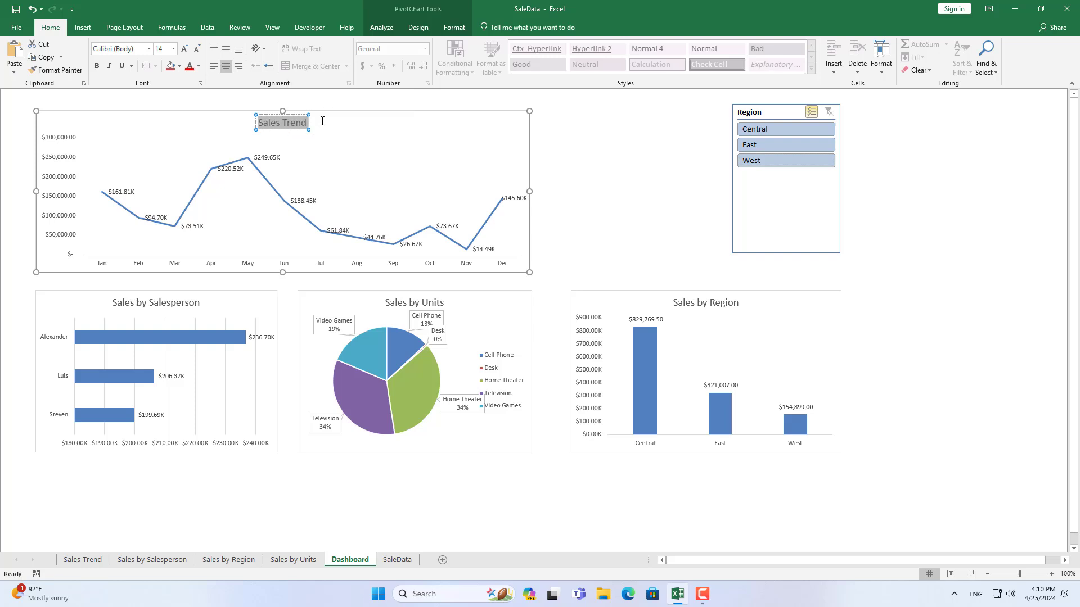
left_click(179, 66)
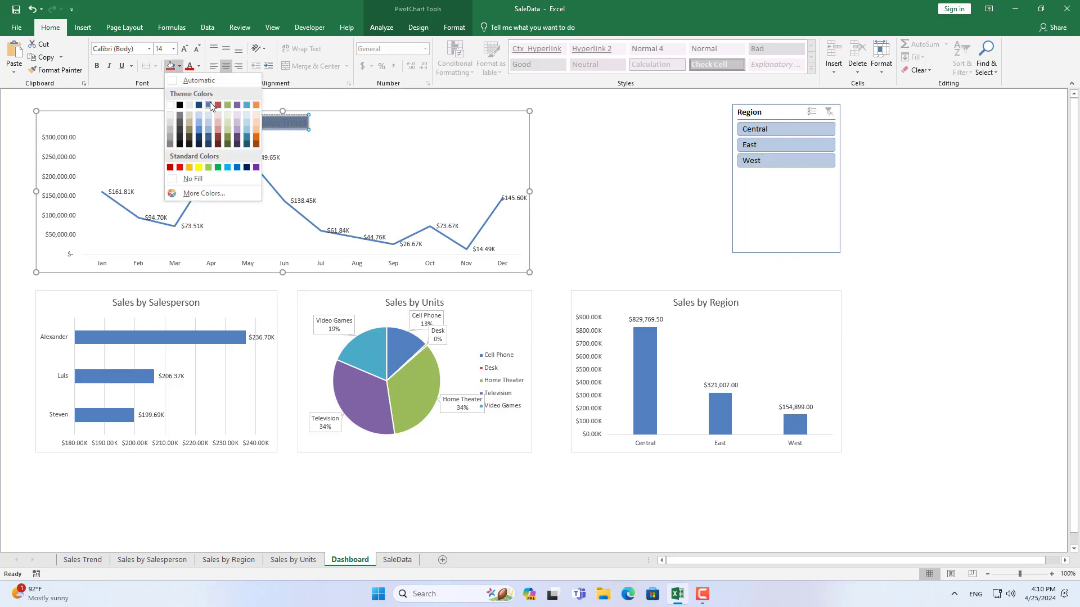
left_click(210, 106)
left_click(199, 66)
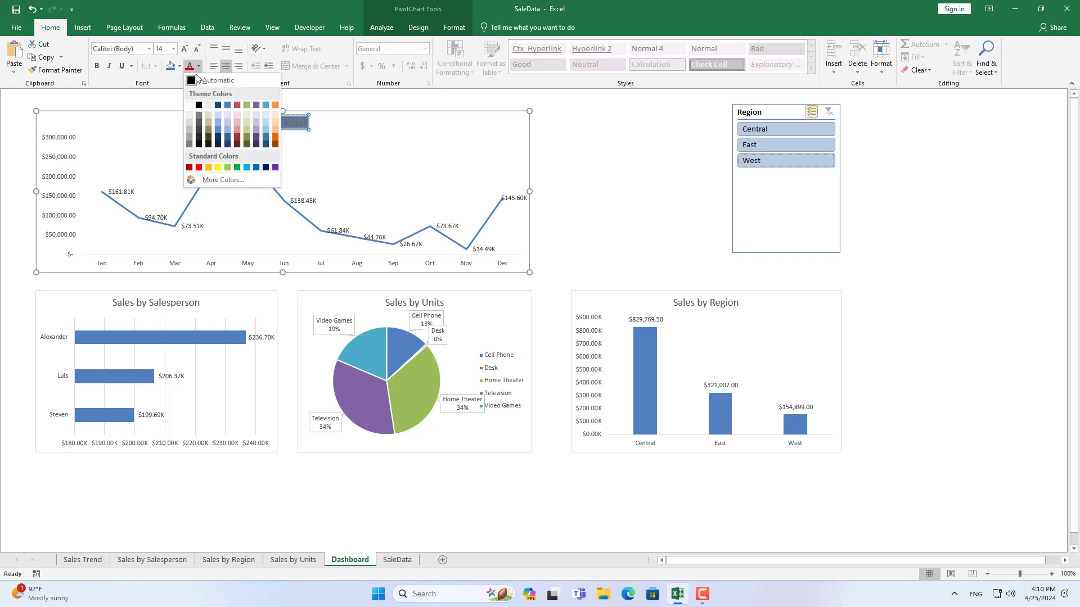
left_click(190, 106)
left_click(334, 136)
Set the salesperson bar series' Fill & Line colour to solid green.
left_click(175, 304)
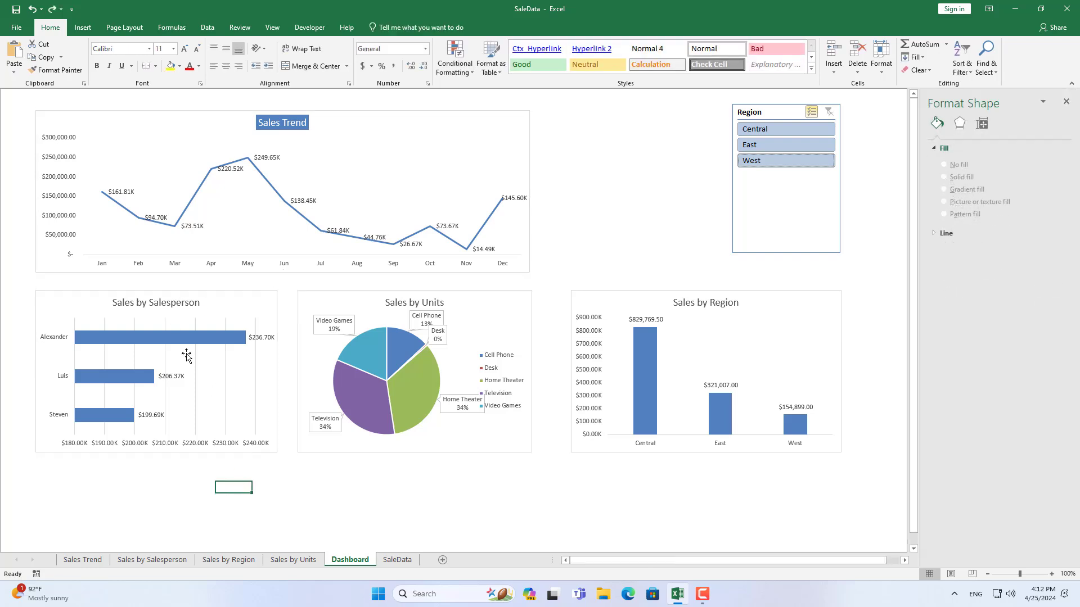
left_click(186, 340)
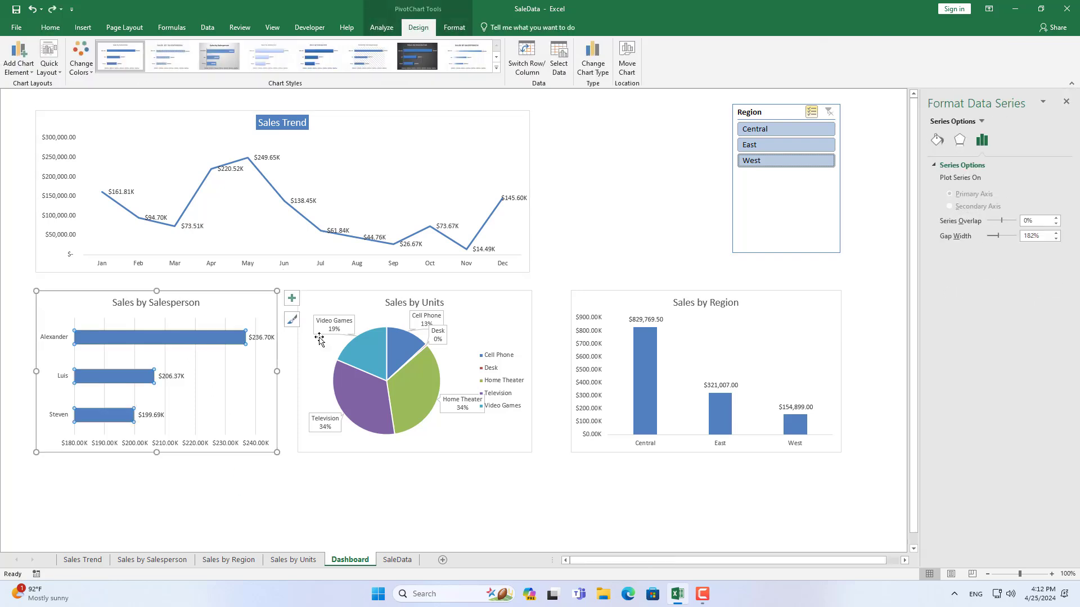
left_click(937, 141)
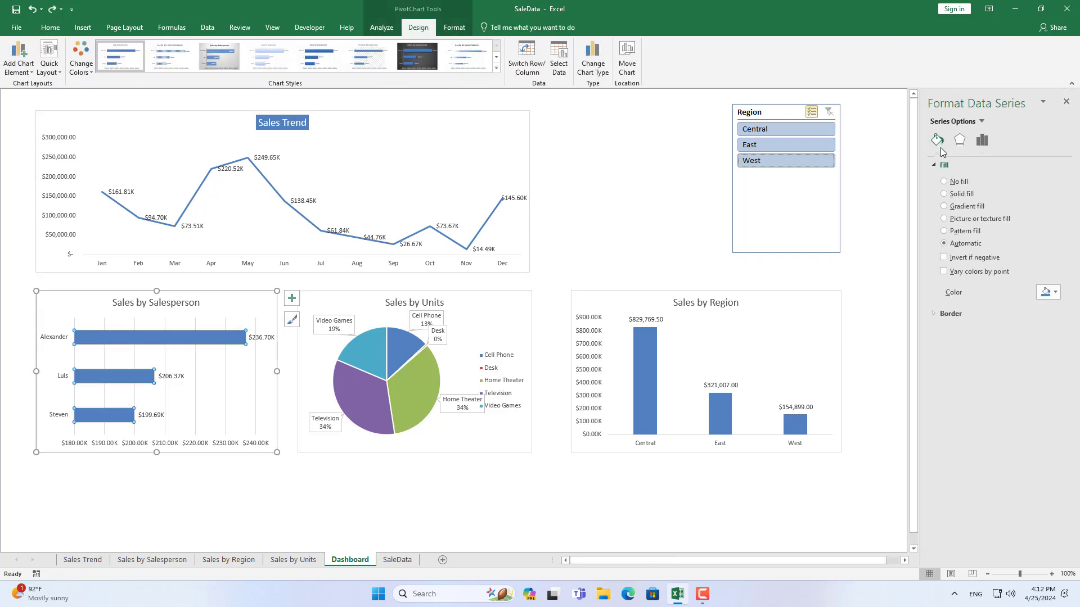
left_click(1058, 294)
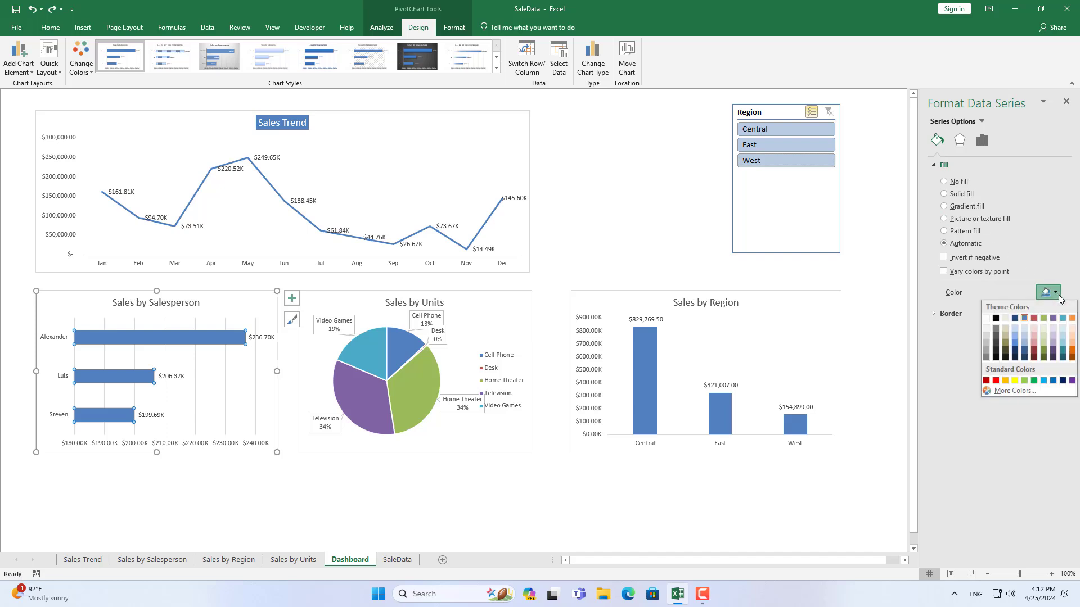
left_click(1044, 319)
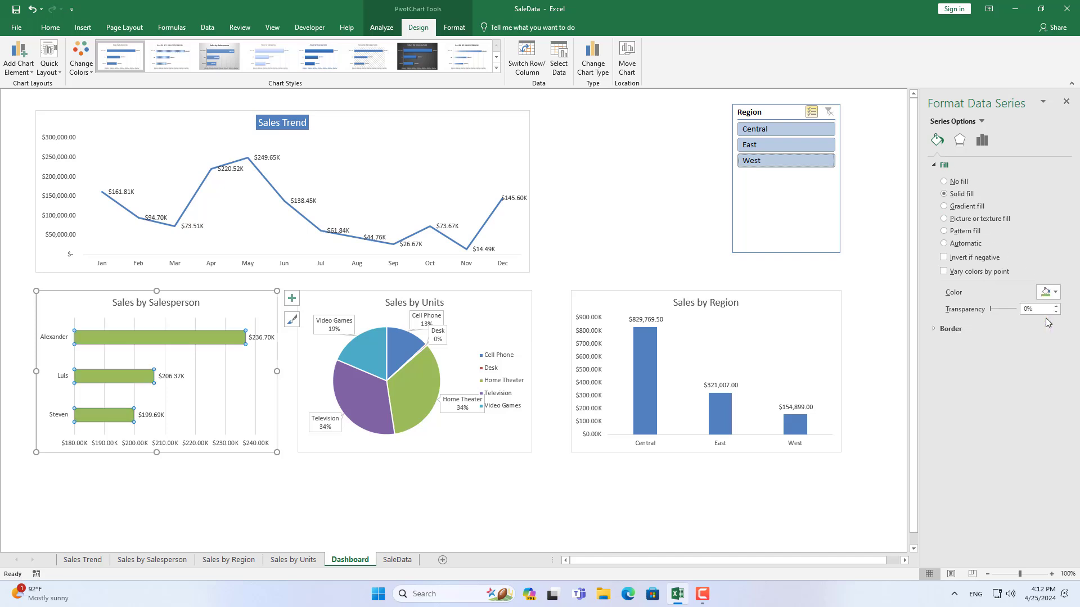
left_click(150, 301)
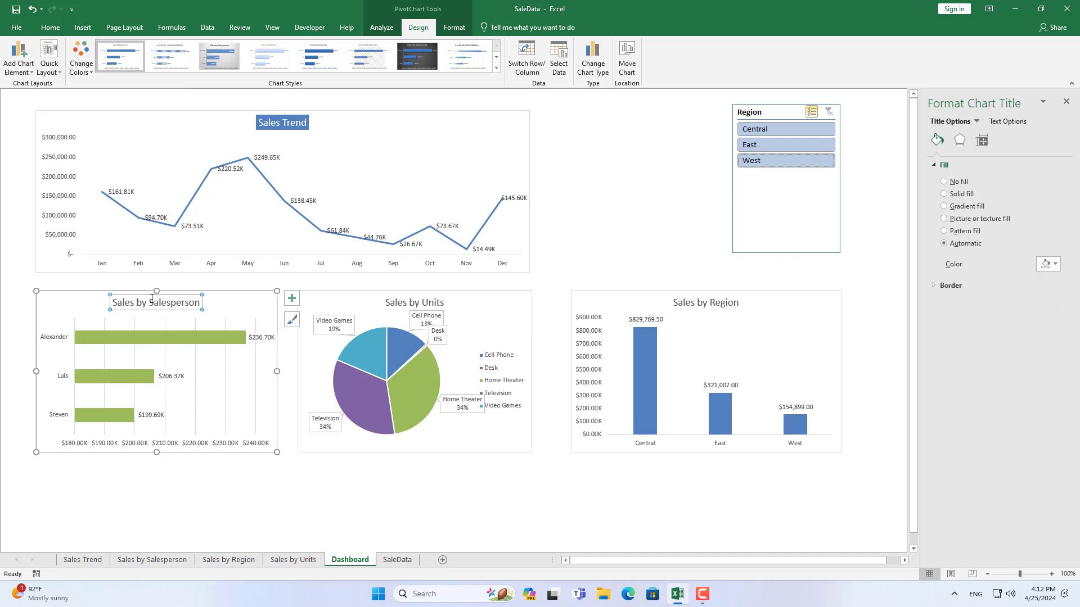